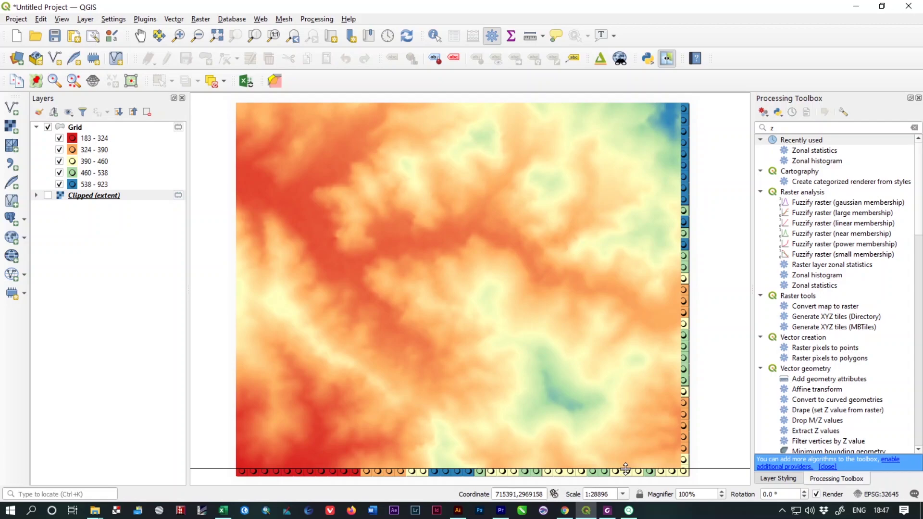
Swipe across the map and toggle Grid and Clipped (extent) to compare them, ending with both shown.
{"action": "left_click_drag", "start_coordinate": [624, 469], "coordinate": [673, 111]}
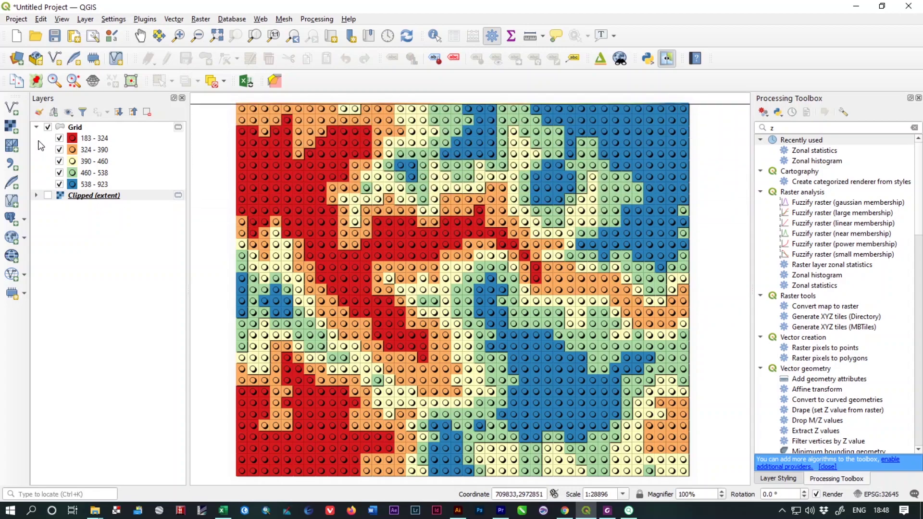
{"action": "left_click", "coordinate": [52, 198]}
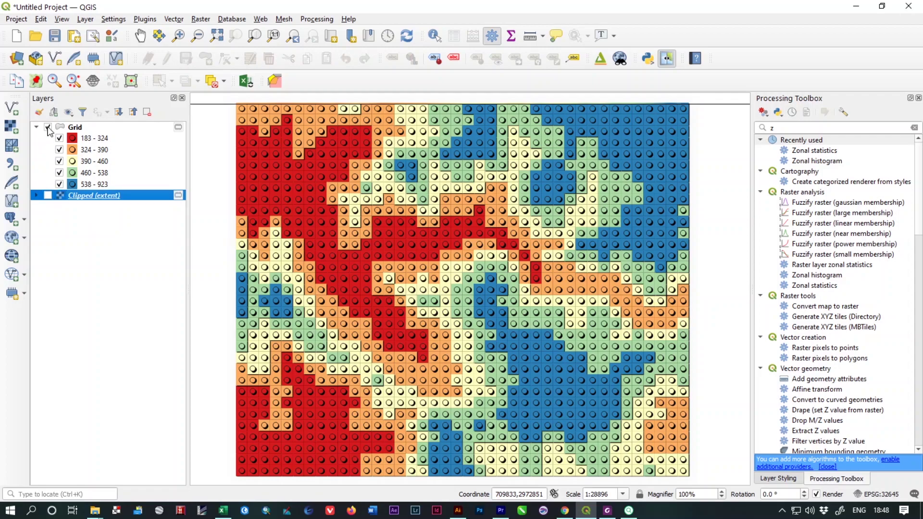
{"action": "left_click", "coordinate": [48, 127]}
{"action": "left_click", "coordinate": [48, 195]}
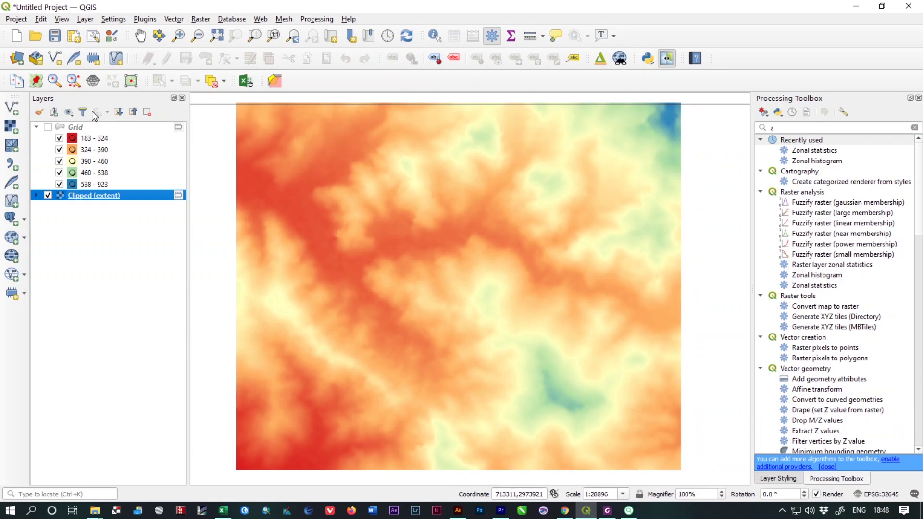
{"action": "left_click", "coordinate": [48, 127]}
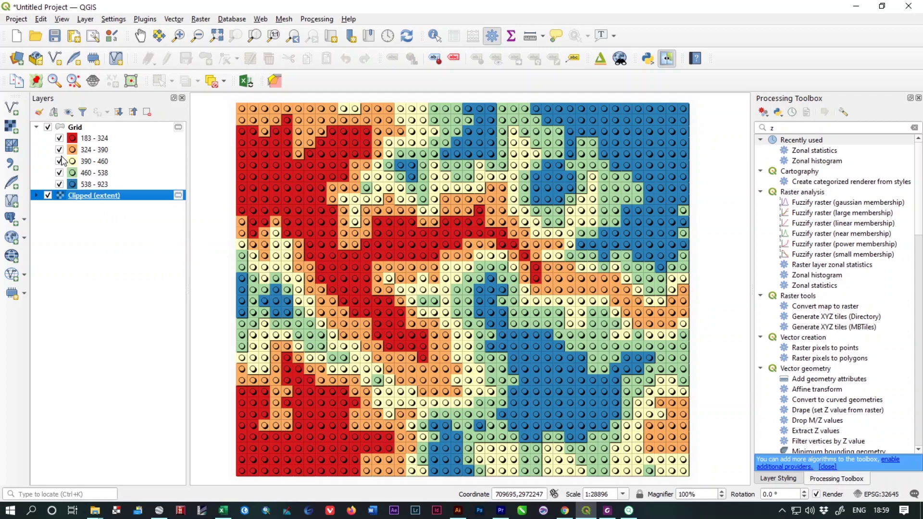
Collapse the Grid legend and hide the Grid and Clipped (extent) layers.
{"action": "left_click", "coordinate": [36, 127]}
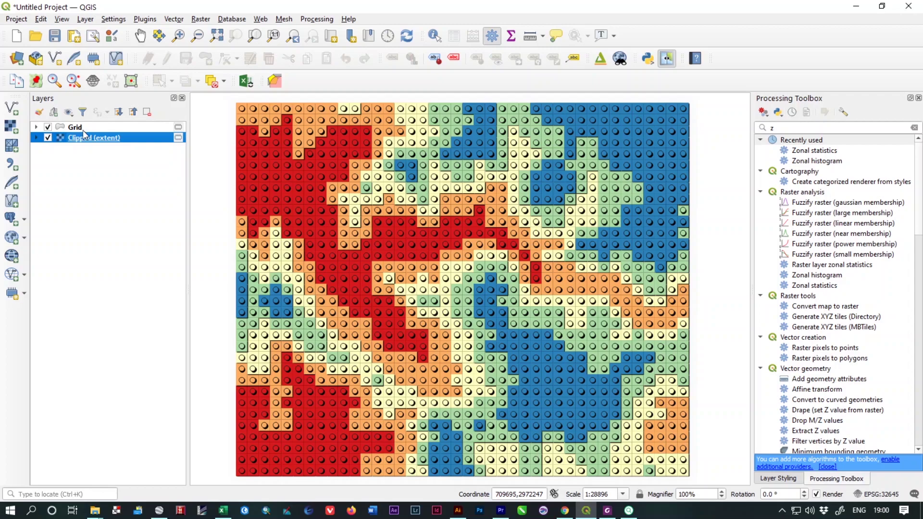
{"action": "left_click", "coordinate": [48, 127]}
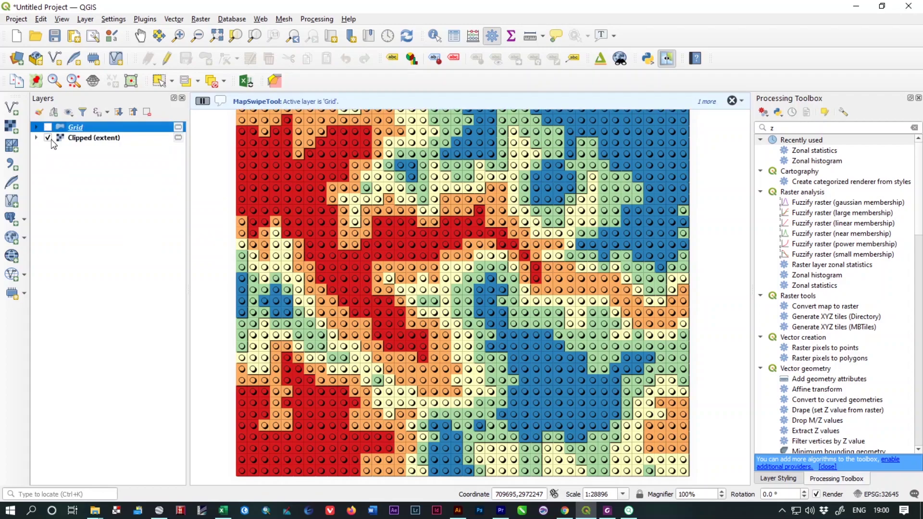
{"action": "left_click", "coordinate": [48, 138]}
{"action": "left_click", "coordinate": [91, 139]}
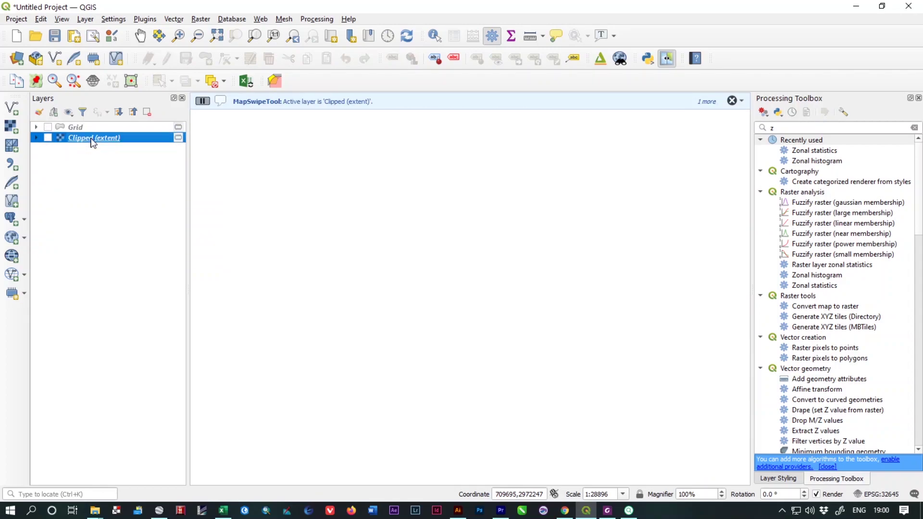
{"action": "key", "text": "Up"}
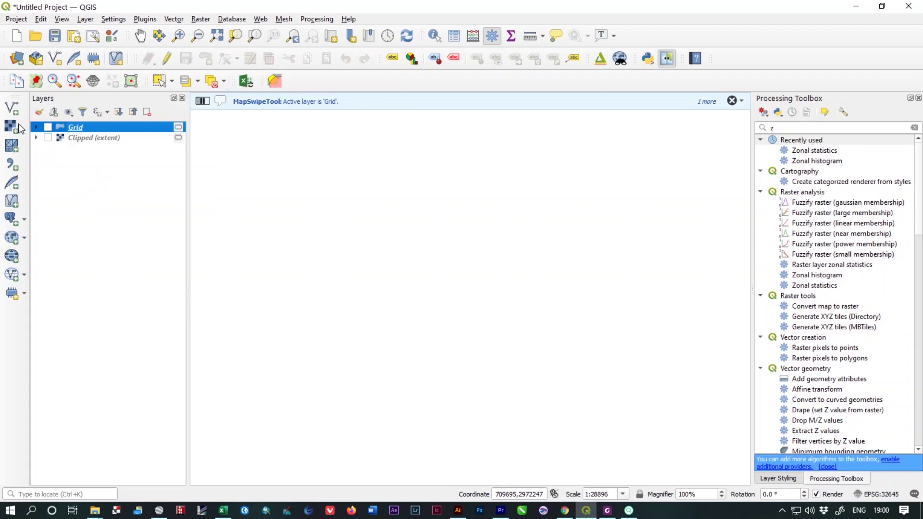
Add the AP_16434_FBS_F0520_RT1.dem raster, zoom to its full extent and display it.
{"action": "key", "text": "ctrl+shift+r"}
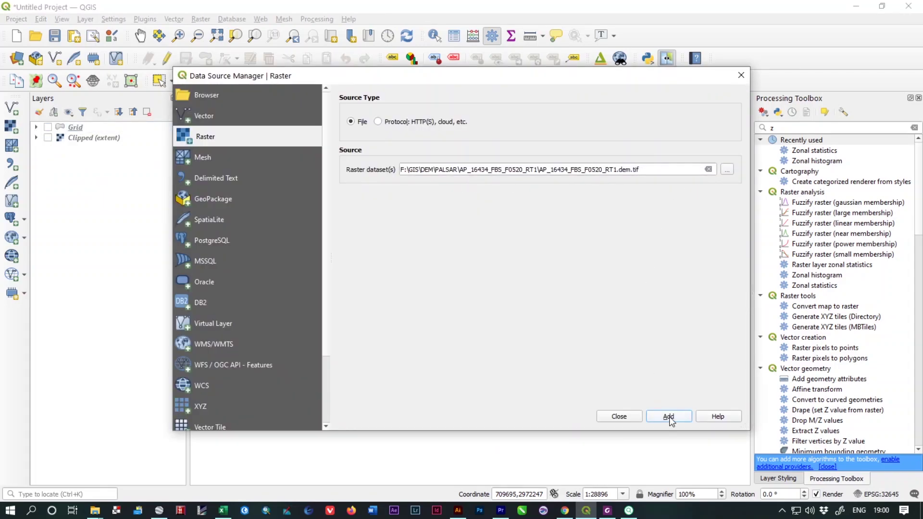
{"action": "left_click", "coordinate": [621, 416]}
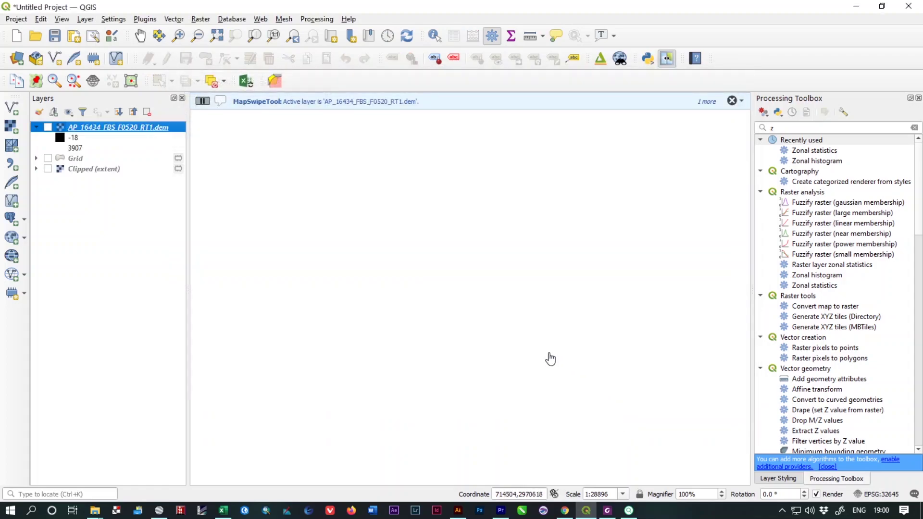
{"action": "right_click", "coordinate": [115, 130]}
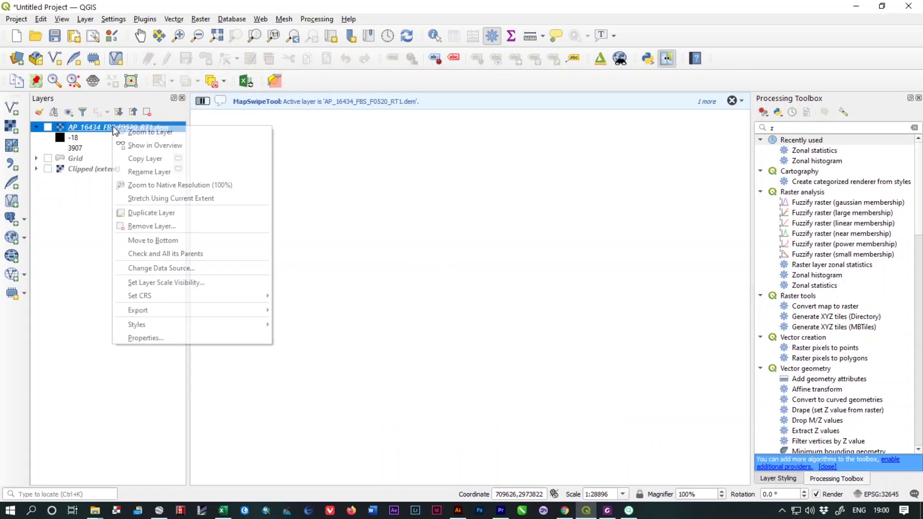
{"action": "left_click", "coordinate": [139, 131]}
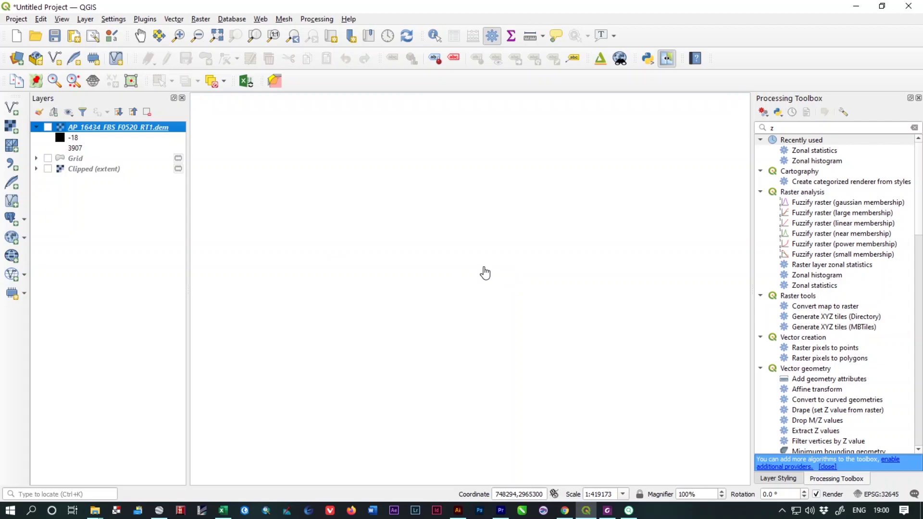
{"action": "left_click", "coordinate": [48, 127]}
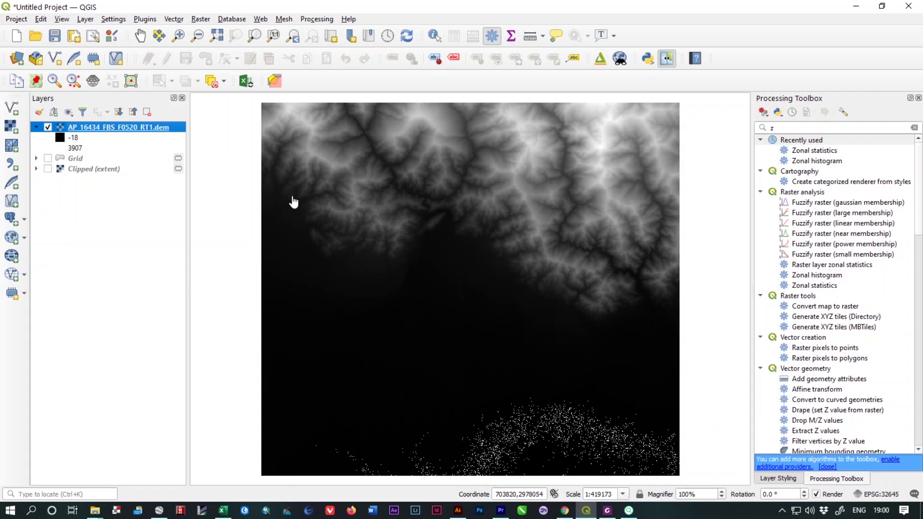
Zoom, pan and swipe over the DEM's northern ridges at 1:104793, then select the DEM layer.
{"action": "scroll", "coordinate": [313, 193], "scroll_direction": "up", "scroll_amount": 1}
{"action": "scroll", "coordinate": [404, 298], "scroll_direction": "down", "scroll_amount": 1}
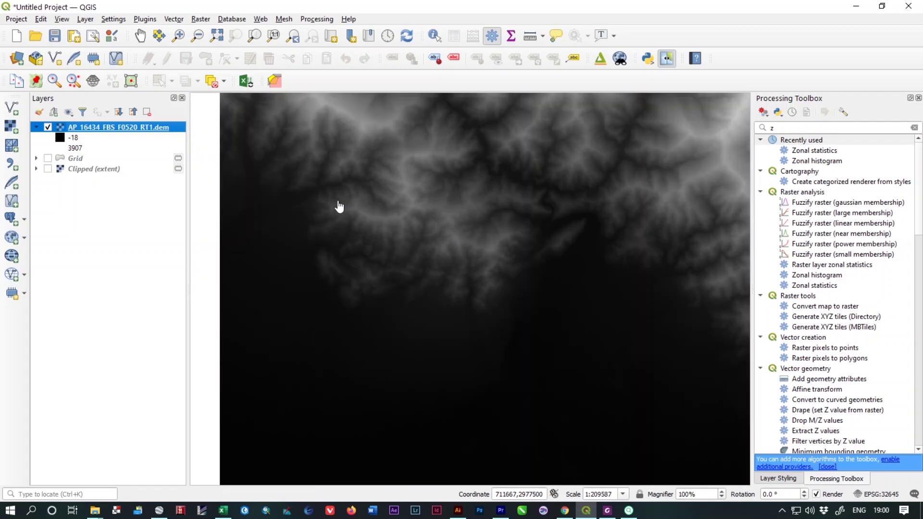
{"action": "scroll", "coordinate": [481, 250], "scroll_direction": "down", "scroll_amount": 1}
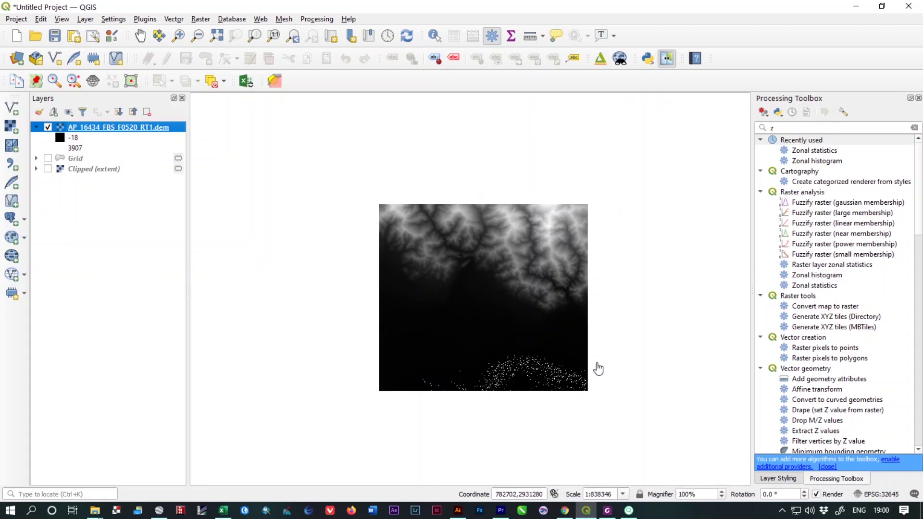
{"action": "scroll", "coordinate": [439, 242], "scroll_direction": "up", "scroll_amount": 2}
{"action": "scroll", "coordinate": [435, 291], "scroll_direction": "down", "scroll_amount": 2}
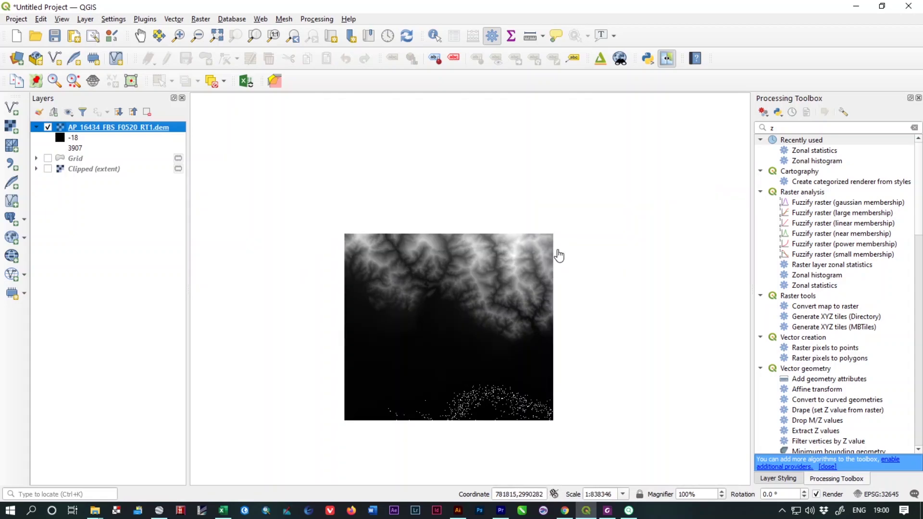
{"action": "scroll", "coordinate": [369, 333], "scroll_direction": "up", "scroll_amount": 2}
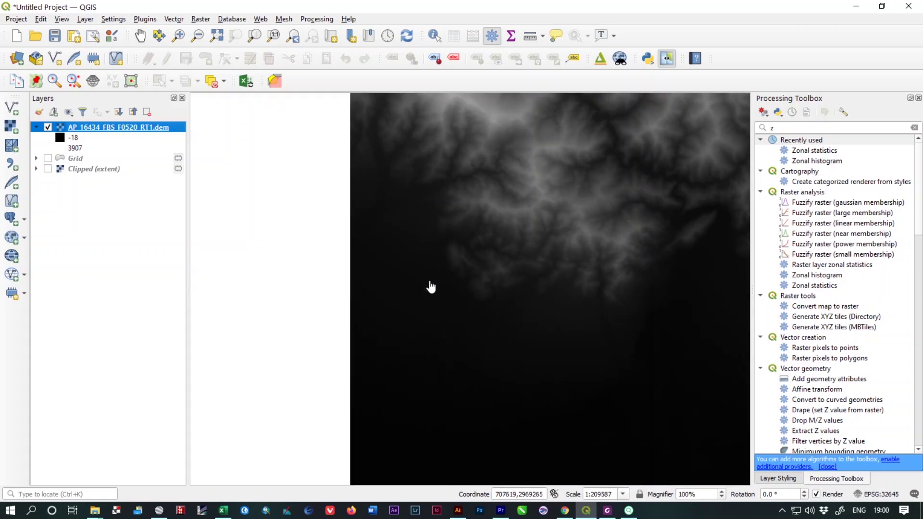
{"action": "left_click_drag", "start_coordinate": [567, 247], "coordinate": [303, 308]}
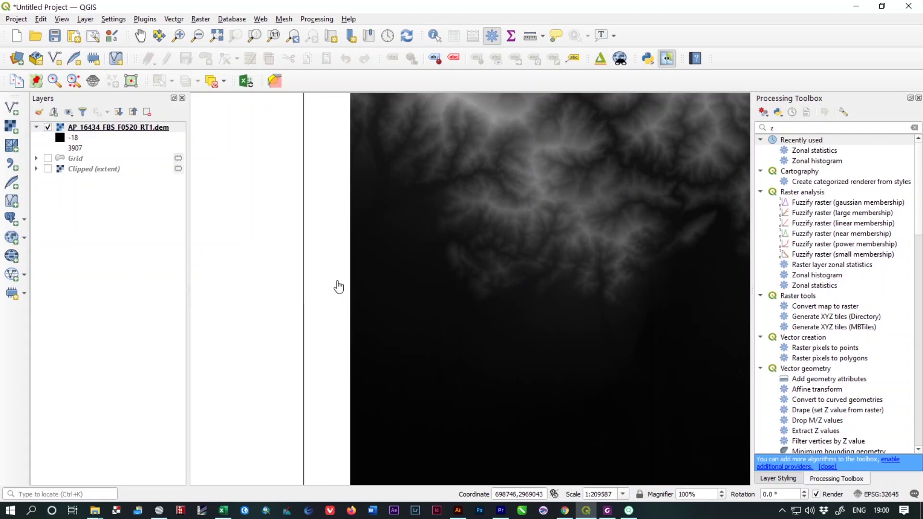
{"action": "left_click_drag", "start_coordinate": [476, 260], "coordinate": [336, 317]}
{"action": "scroll", "coordinate": [412, 312], "scroll_direction": "up", "scroll_amount": 1}
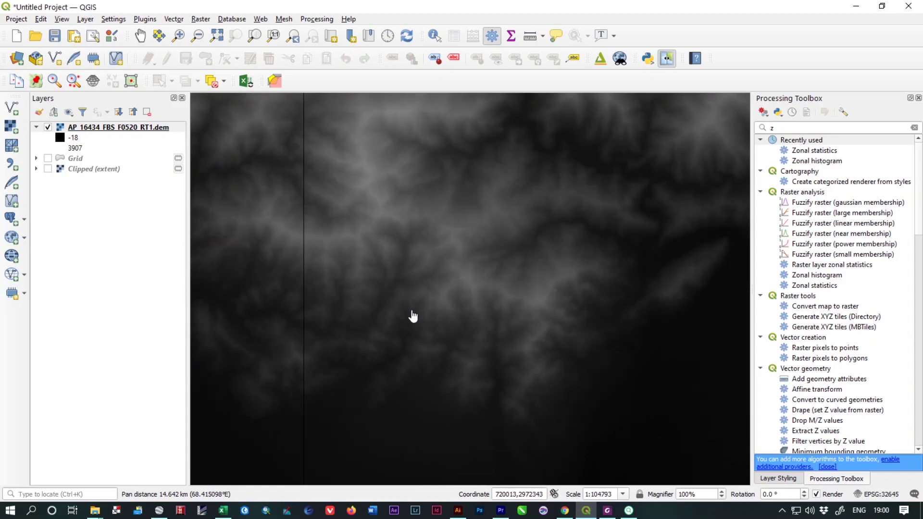
{"action": "left_click_drag", "start_coordinate": [383, 350], "coordinate": [394, 262]}
{"action": "left_click_drag", "start_coordinate": [413, 327], "coordinate": [432, 268]}
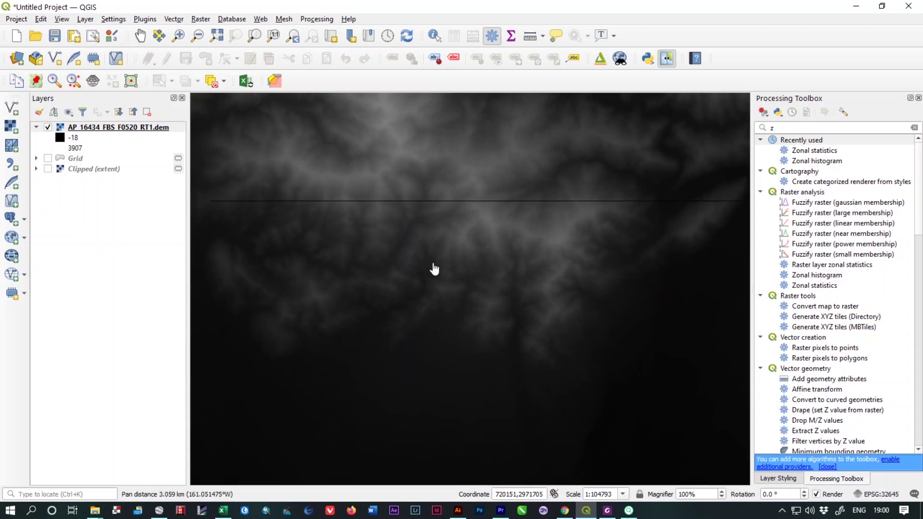
{"action": "left_click", "coordinate": [121, 129]}
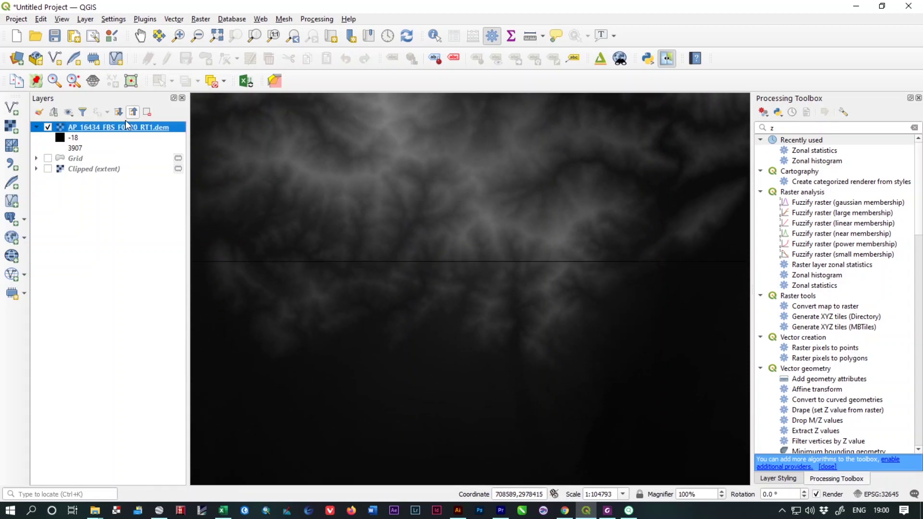
Reopen the Processing Toolbox and float it narrowly over the right side of the map.
{"action": "double_click", "coordinate": [800, 129]}
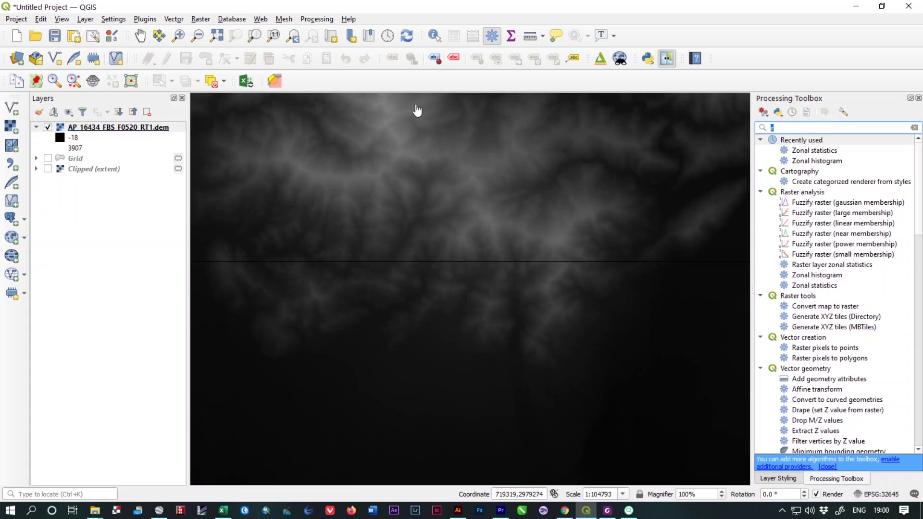
{"action": "left_click", "coordinate": [919, 98]}
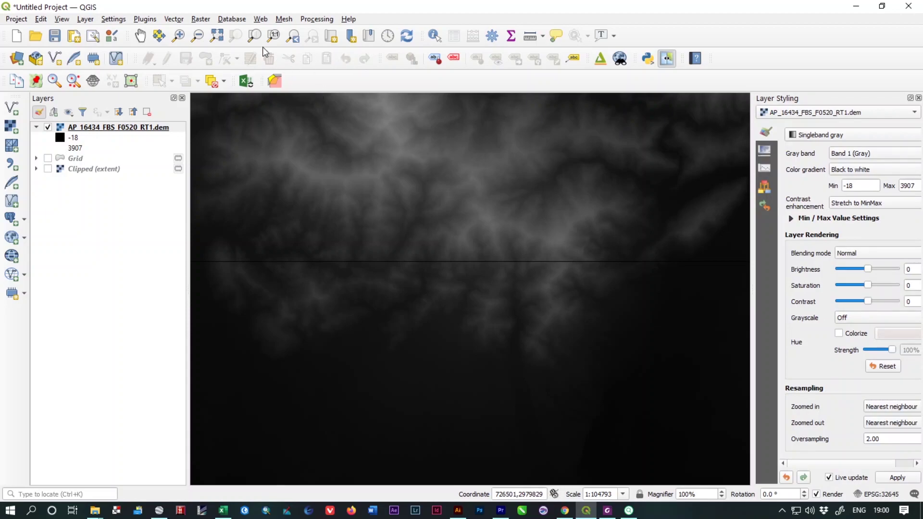
{"action": "left_click", "coordinate": [317, 20]}
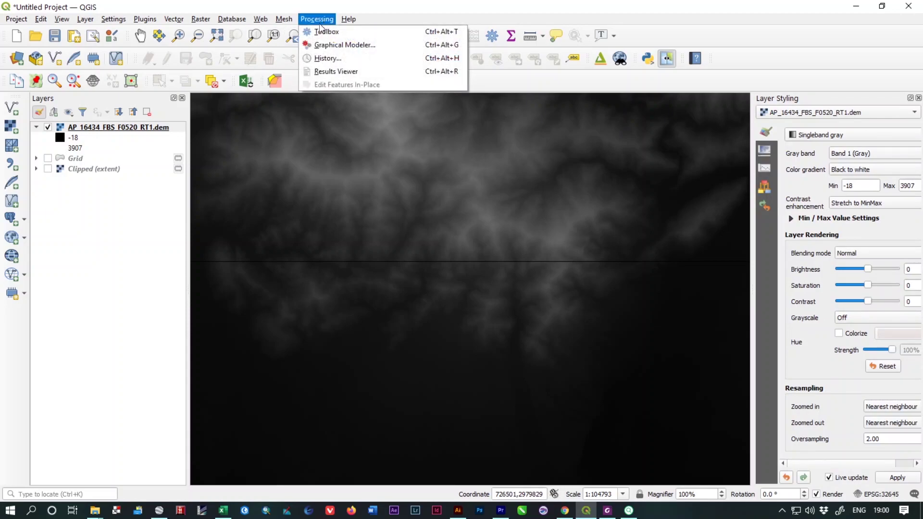
{"action": "left_click", "coordinate": [319, 33]}
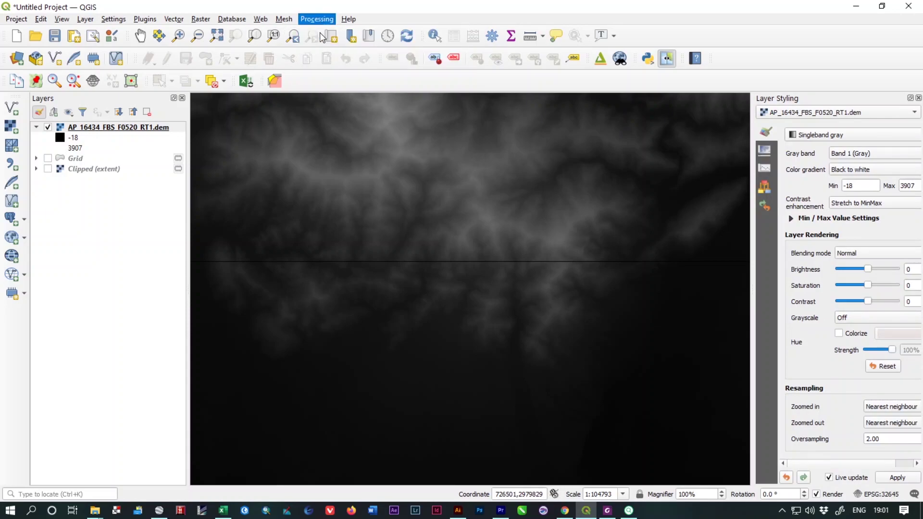
{"action": "left_click_drag", "start_coordinate": [818, 100], "coordinate": [611, 188]}
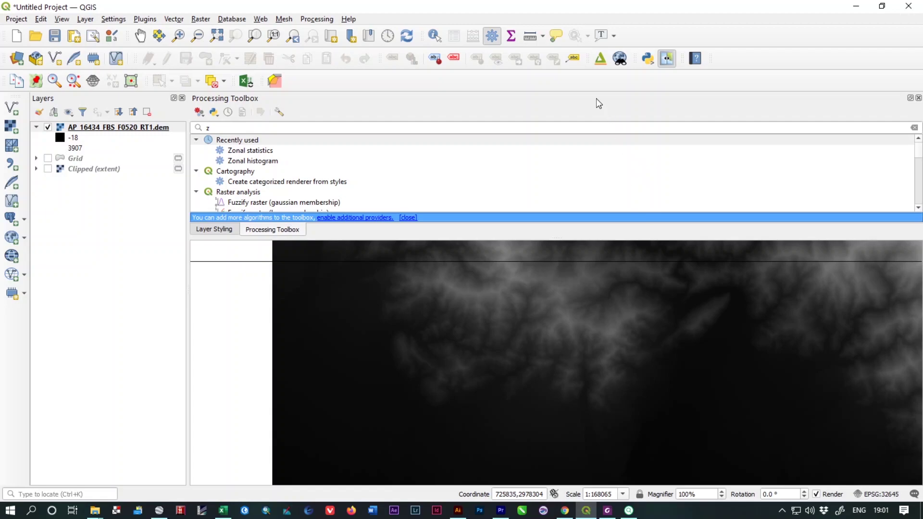
{"action": "left_click_drag", "start_coordinate": [596, 98], "coordinate": [604, 265]}
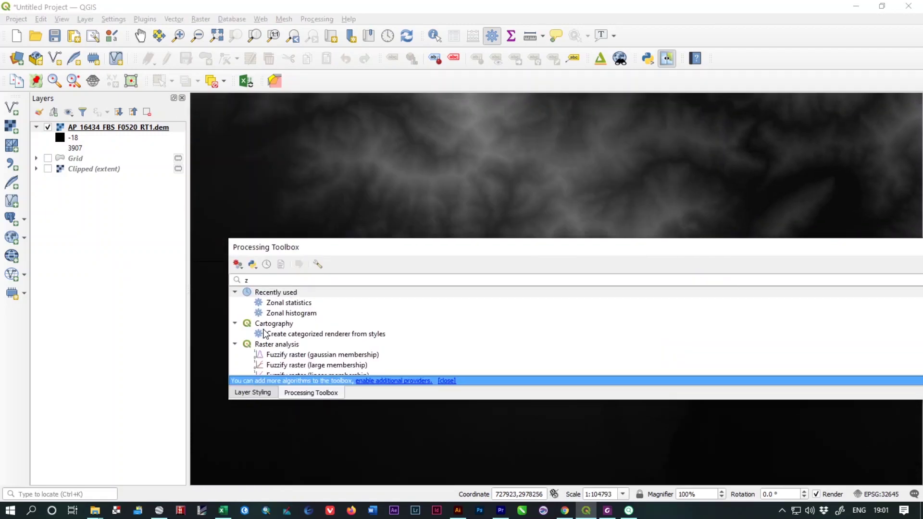
{"action": "left_click_drag", "start_coordinate": [226, 344], "coordinate": [776, 344]}
{"action": "left_click_drag", "start_coordinate": [862, 259], "coordinate": [669, 201]}
Search the toolbox for 'clip' and resize the floating panel to list all clip tools.
{"action": "left_click", "coordinate": [669, 201]}
{"action": "key", "text": "BackSpace"}
{"action": "type", "text": "c"}
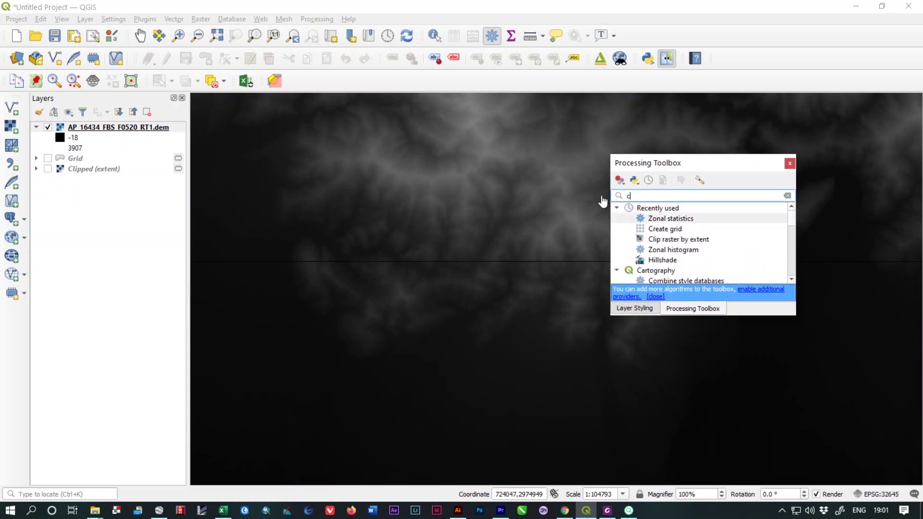
{"action": "type", "text": "lip"}
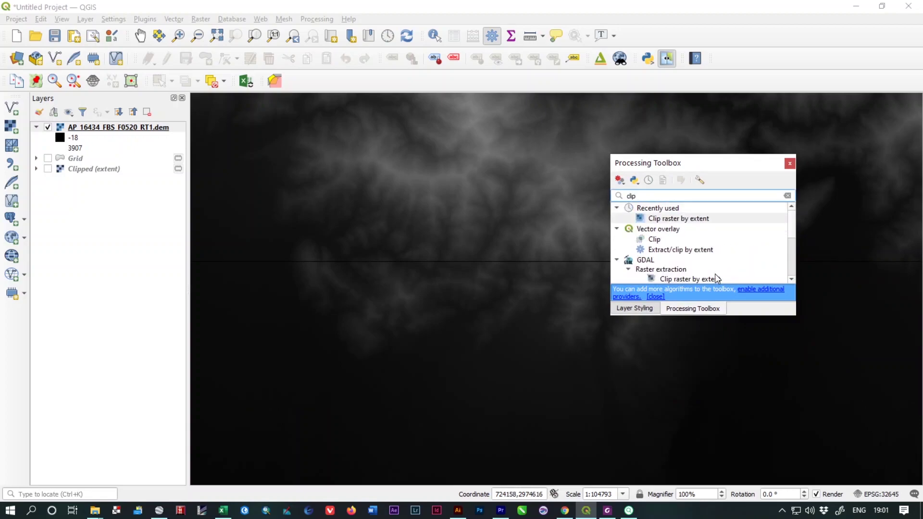
{"action": "left_click_drag", "start_coordinate": [763, 318], "coordinate": [768, 399]}
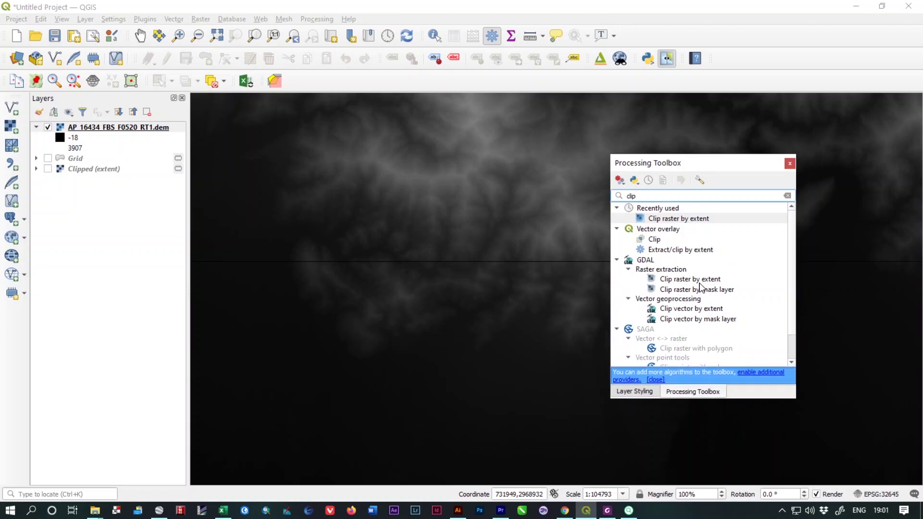
{"action": "left_click_drag", "start_coordinate": [704, 172], "coordinate": [616, 84]}
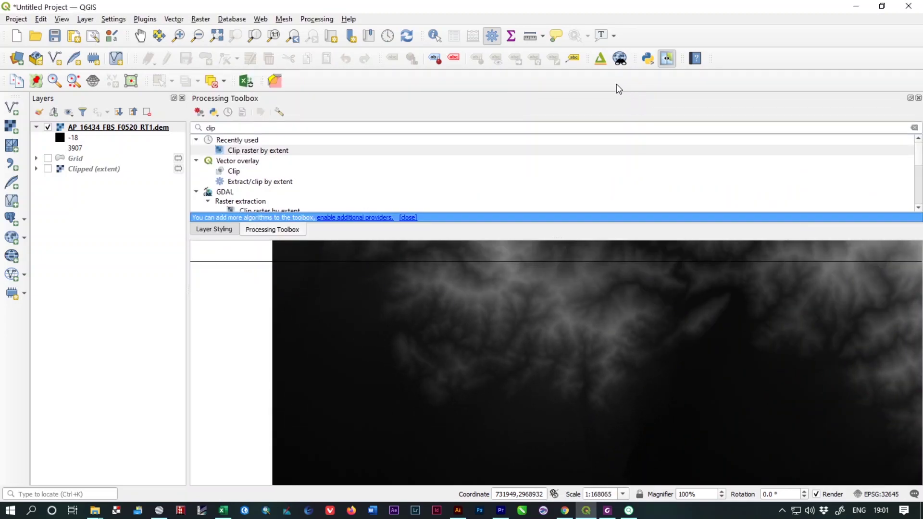
{"action": "left_click_drag", "start_coordinate": [388, 106], "coordinate": [380, 196]}
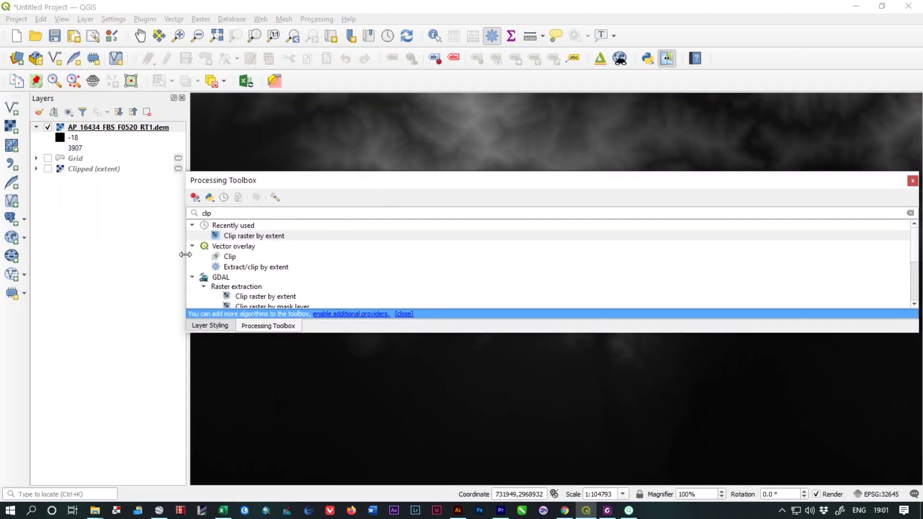
{"action": "left_click_drag", "start_coordinate": [185, 254], "coordinate": [751, 253]}
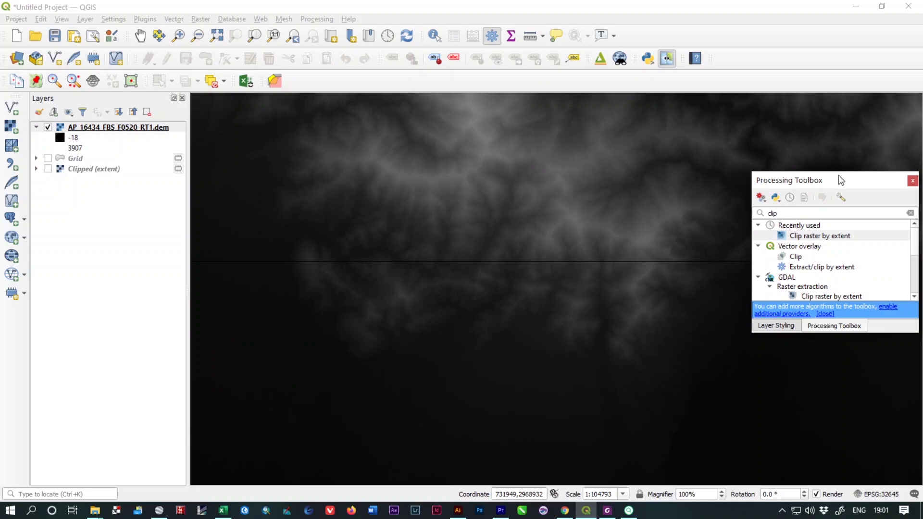
{"action": "left_click_drag", "start_coordinate": [840, 179], "coordinate": [801, 155]}
{"action": "left_click_drag", "start_coordinate": [779, 307], "coordinate": [798, 420]}
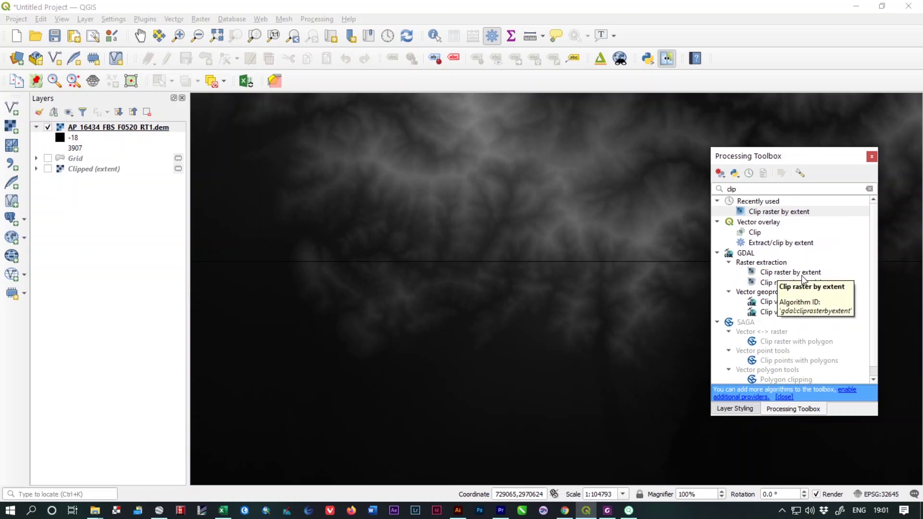
Run GDAL Clip raster by extent with a rectangle drawn over the DEM's upper-middle area.
{"action": "double_click", "coordinate": [800, 274]}
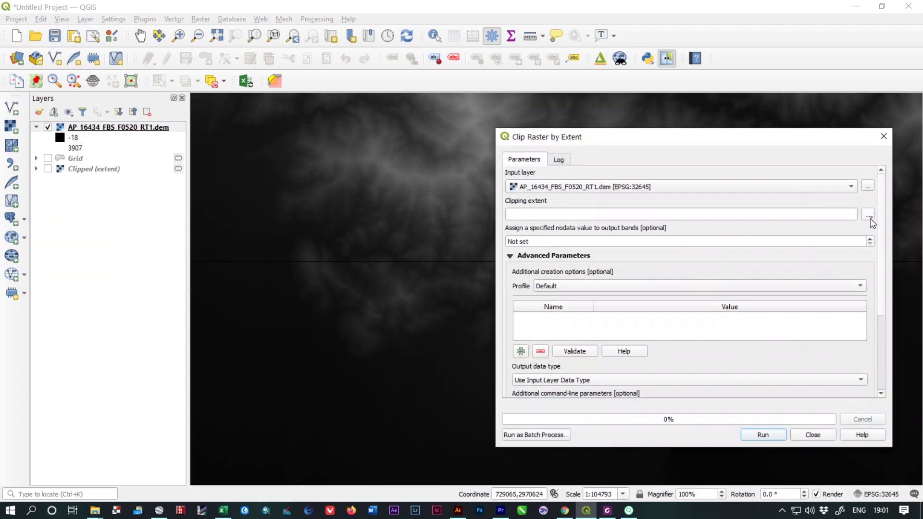
{"action": "left_click", "coordinate": [868, 215]}
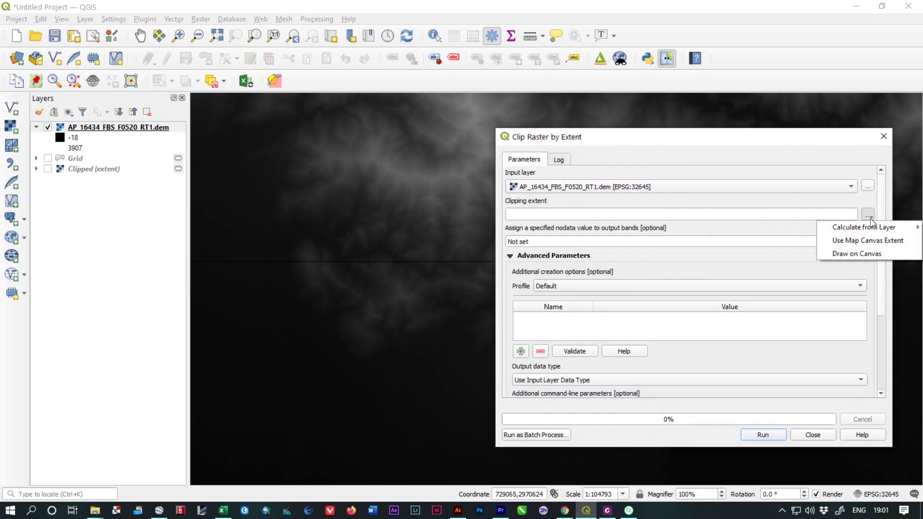
{"action": "mouse_move", "coordinate": [871, 224]}
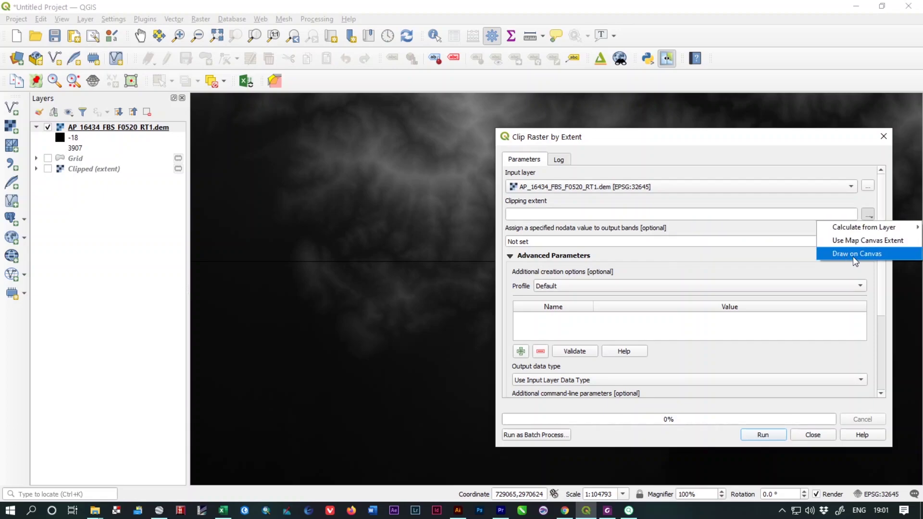
{"action": "left_click", "coordinate": [858, 255]}
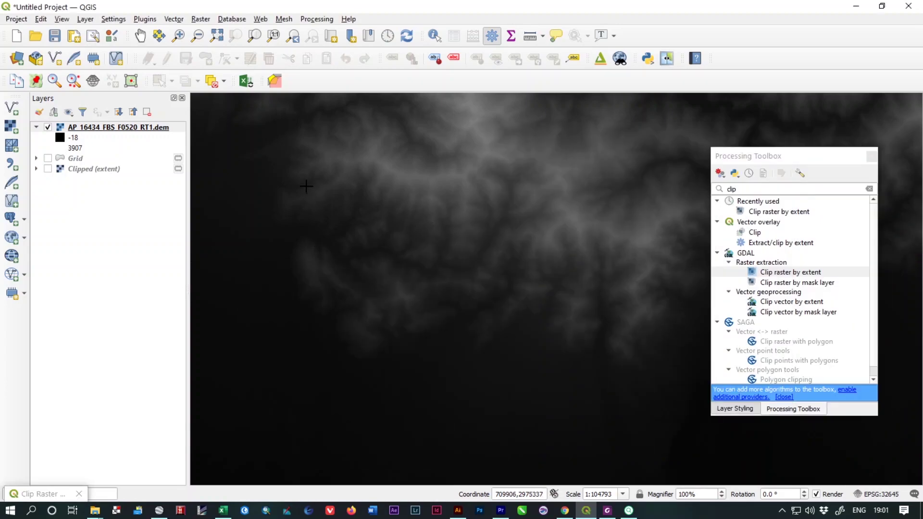
{"action": "left_click_drag", "start_coordinate": [302, 177], "coordinate": [560, 396]}
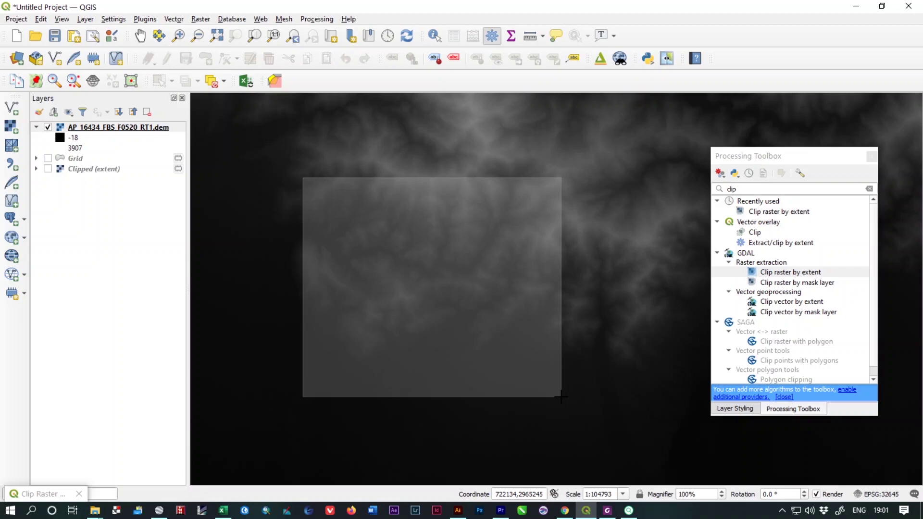
{"action": "left_click_drag", "start_coordinate": [561, 396], "coordinate": [559, 397]}
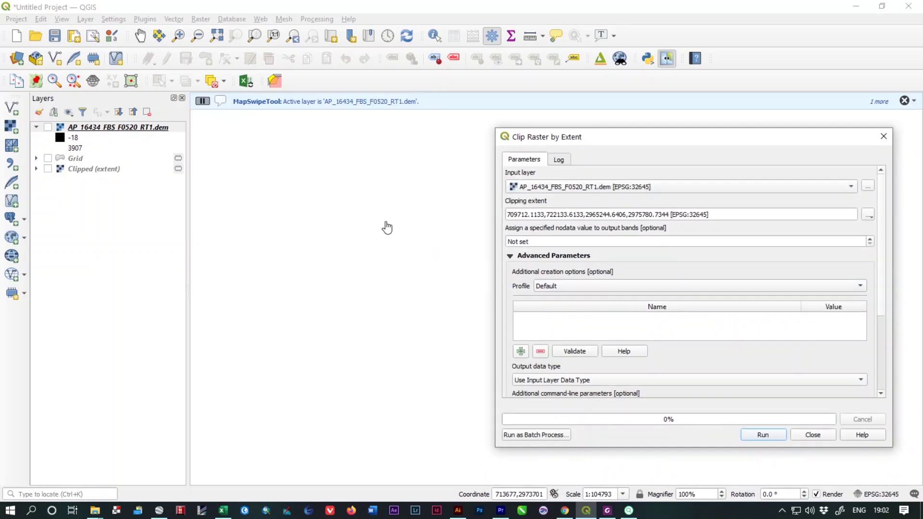
{"action": "left_click", "coordinate": [766, 434]}
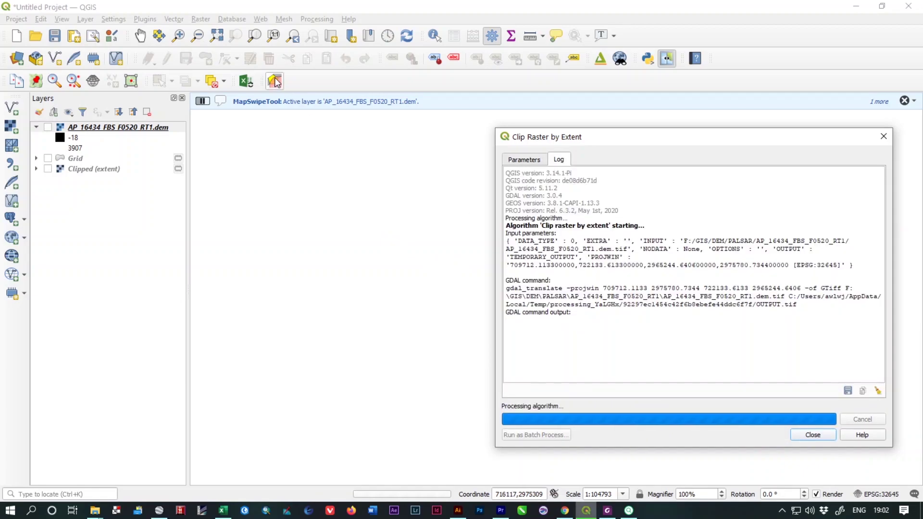
{"action": "left_click", "coordinate": [140, 36]}
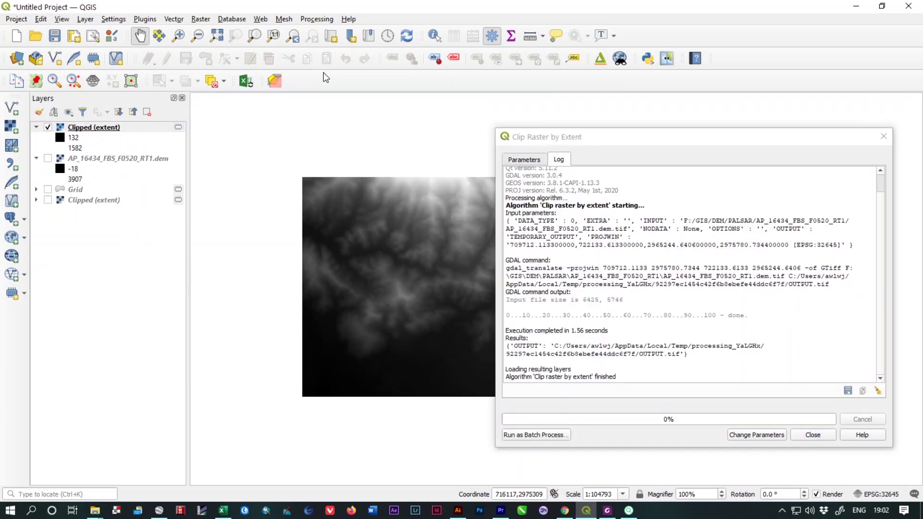
Close the clip dialog, Processing Toolbox and Layer Styling panel.
{"action": "left_click", "coordinate": [883, 136]}
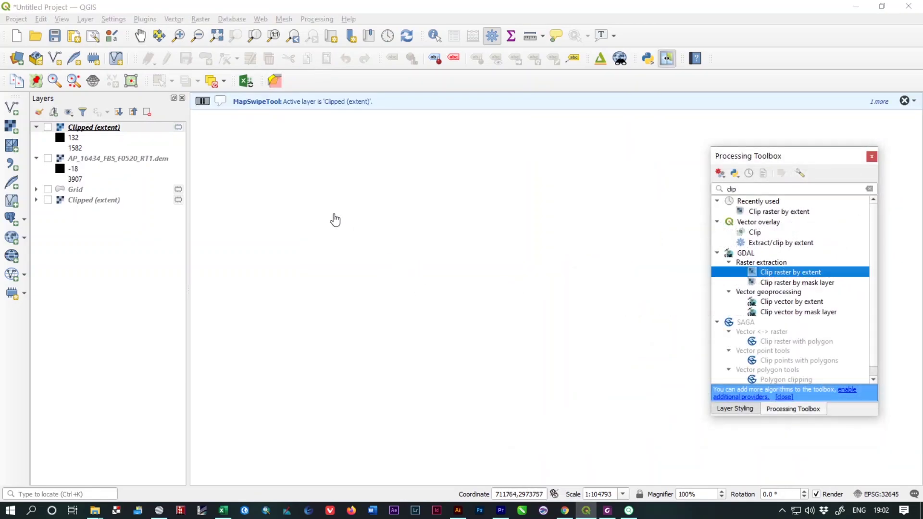
{"action": "left_click", "coordinate": [47, 127]}
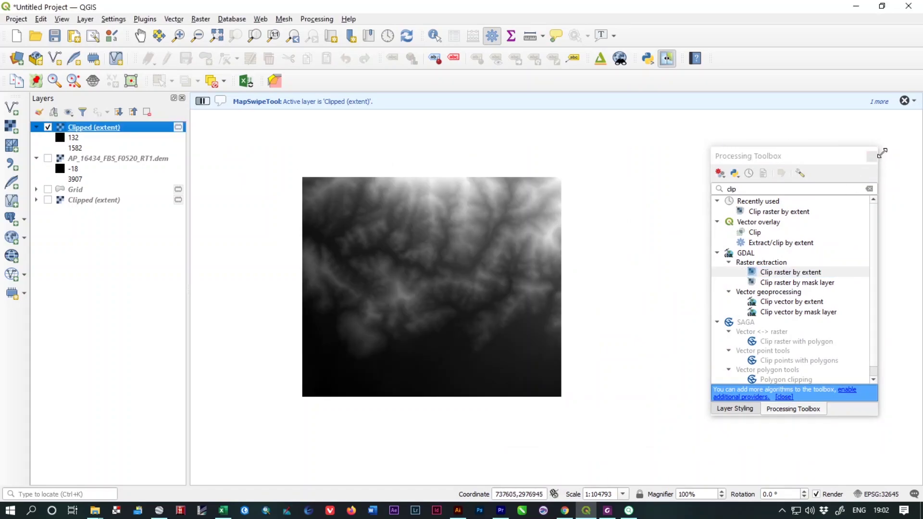
{"action": "left_click", "coordinate": [871, 157]}
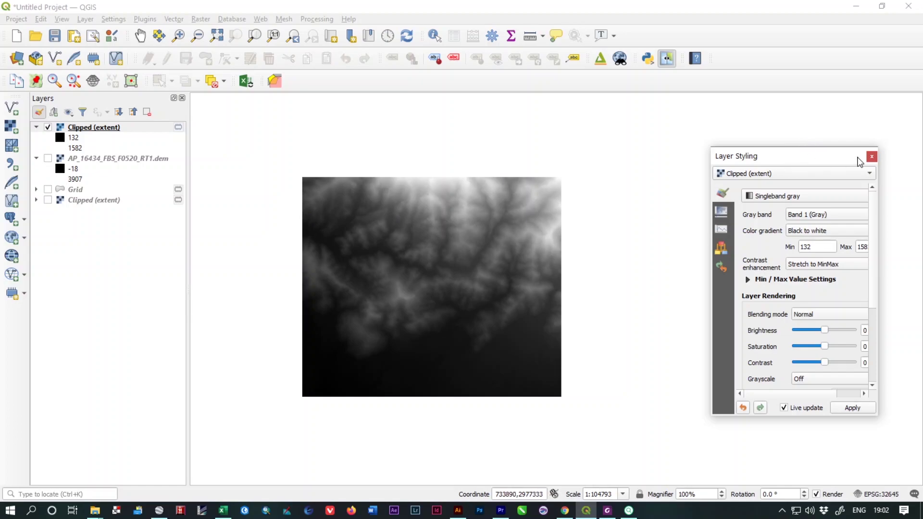
{"action": "left_click", "coordinate": [872, 157]}
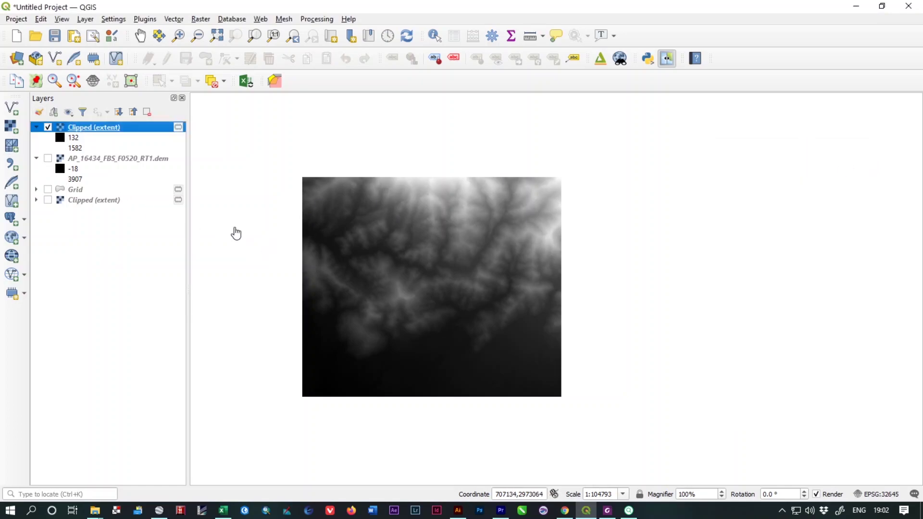
Delete the original AP_16434_FBS_F0520_RT1.dem layer and show Clipped (extent) alone.
{"action": "left_click", "coordinate": [136, 160]}
{"action": "key", "text": "ctrl+d"}
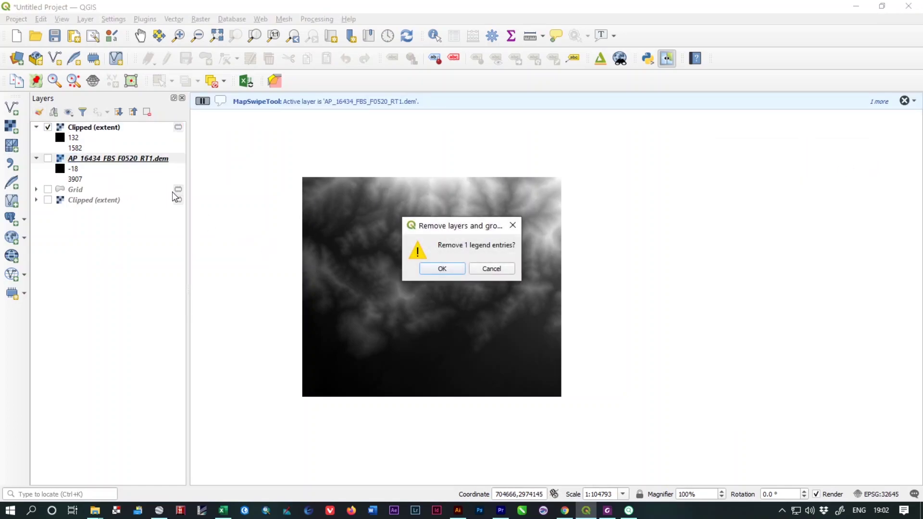
{"action": "key", "text": "Return"}
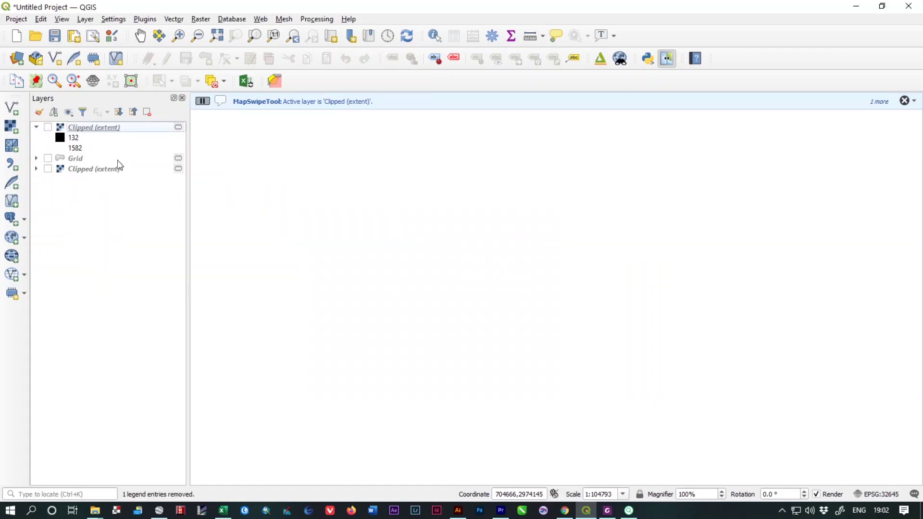
{"action": "left_click", "coordinate": [48, 126]}
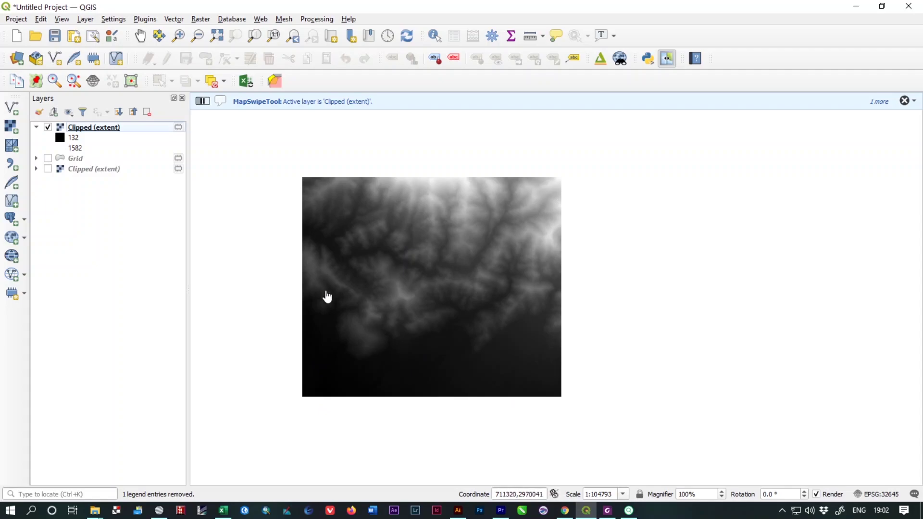
{"action": "right_click", "coordinate": [98, 127]}
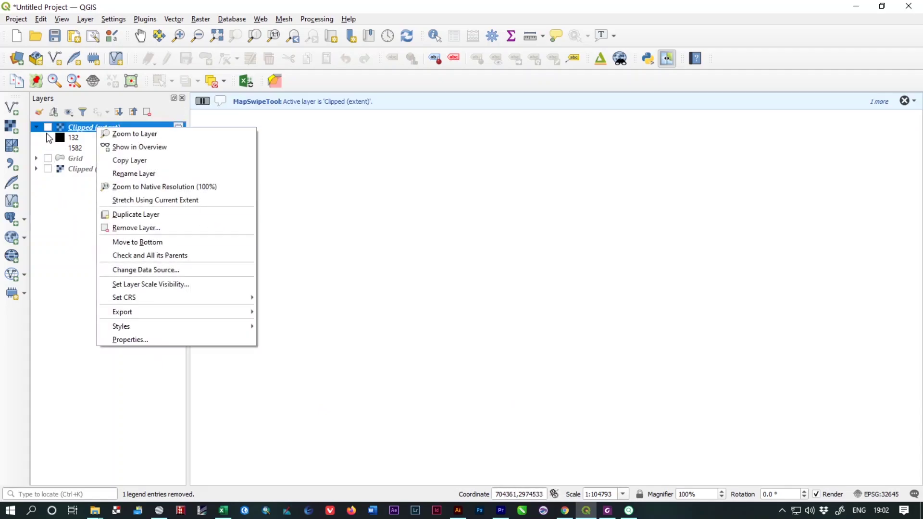
{"action": "left_click", "coordinate": [141, 36]}
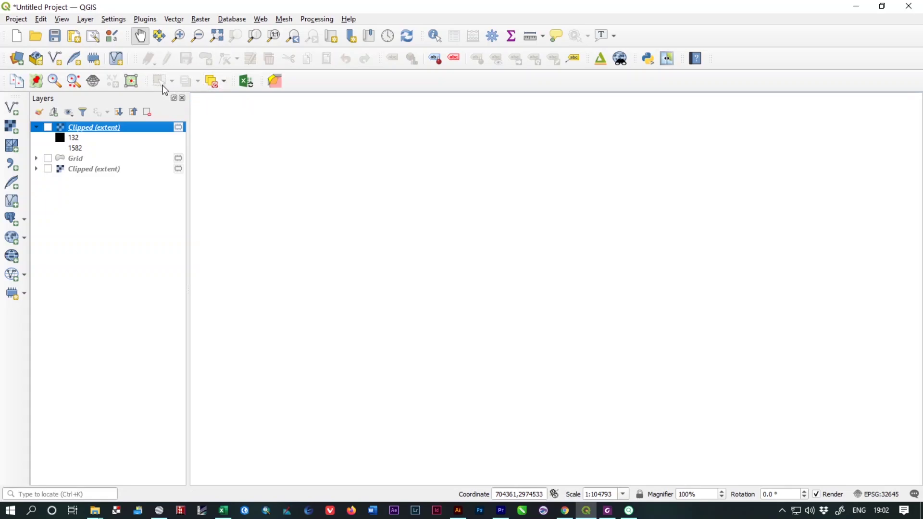
{"action": "left_click", "coordinate": [532, 38]}
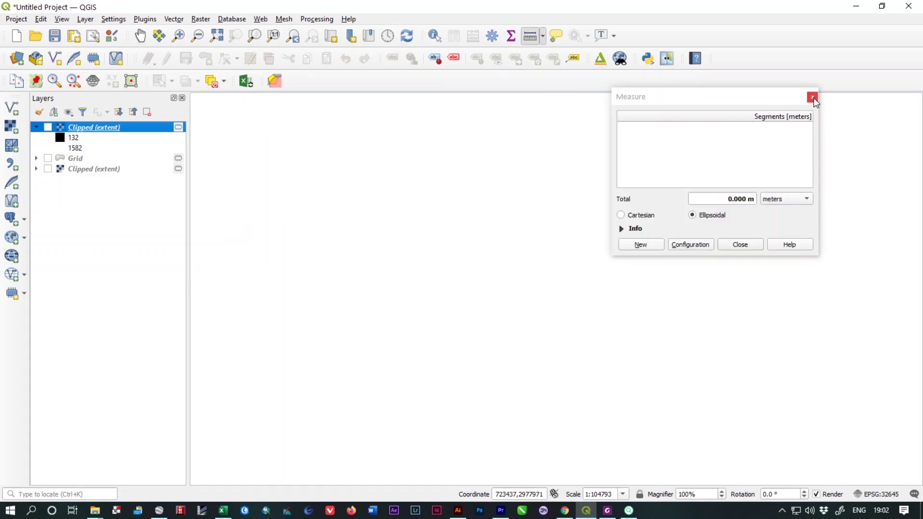
{"action": "left_click", "coordinate": [813, 97]}
{"action": "left_click", "coordinate": [48, 127]}
{"action": "right_click", "coordinate": [57, 126]}
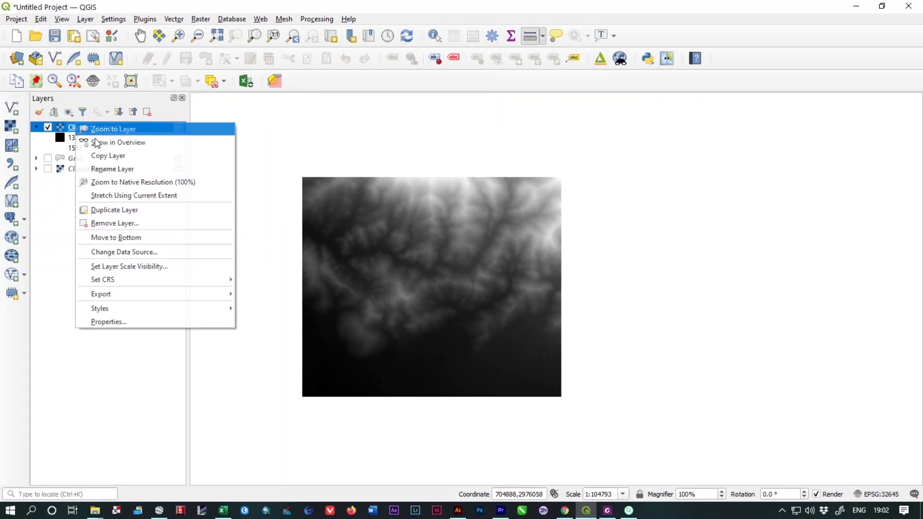
{"action": "left_click", "coordinate": [129, 320]}
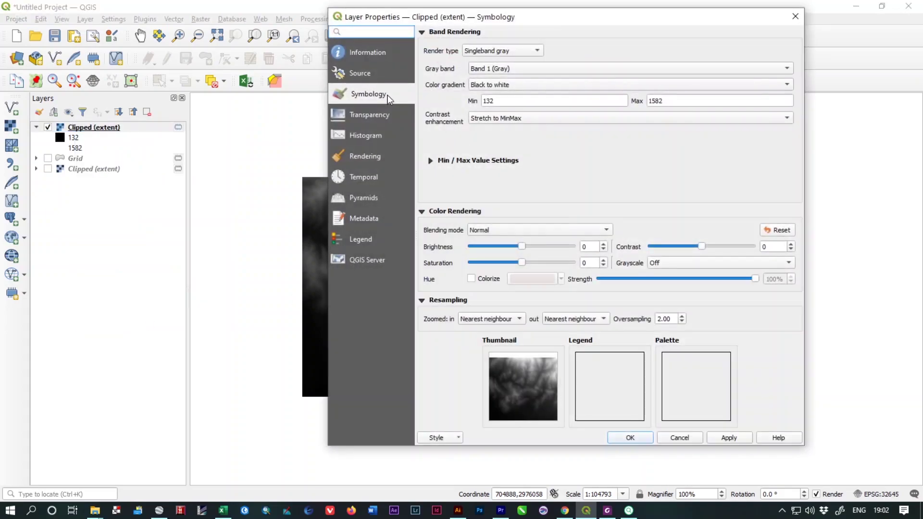
{"action": "left_click", "coordinate": [515, 52]}
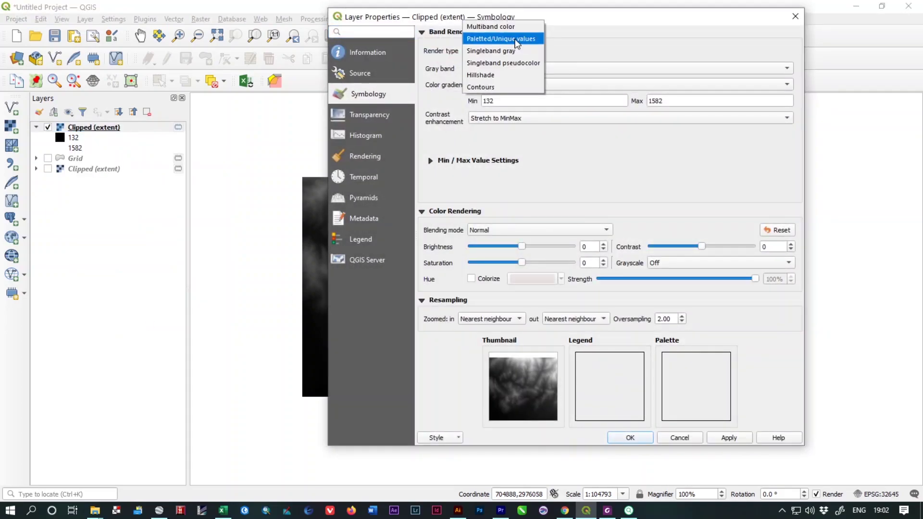
{"action": "left_click", "coordinate": [509, 39]}
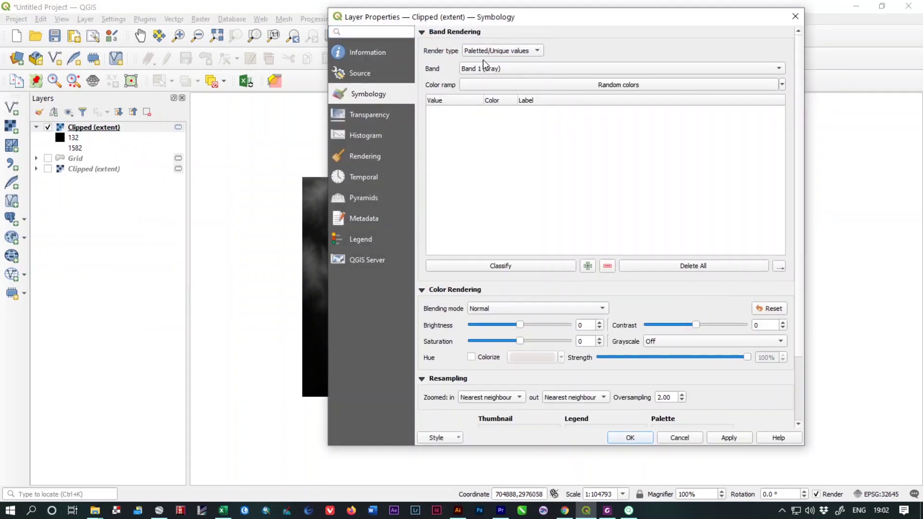
{"action": "left_click", "coordinate": [708, 85]}
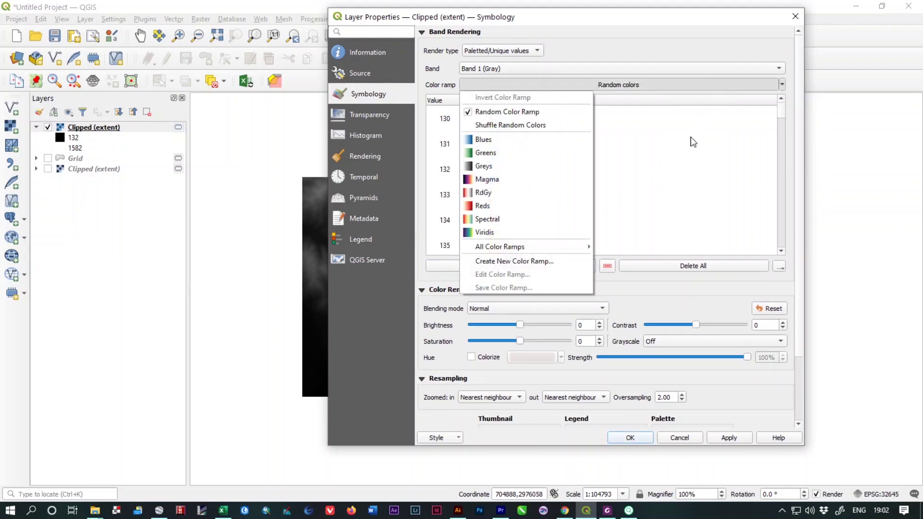
{"action": "left_click", "coordinate": [486, 219]}
{"action": "left_click", "coordinate": [714, 437]}
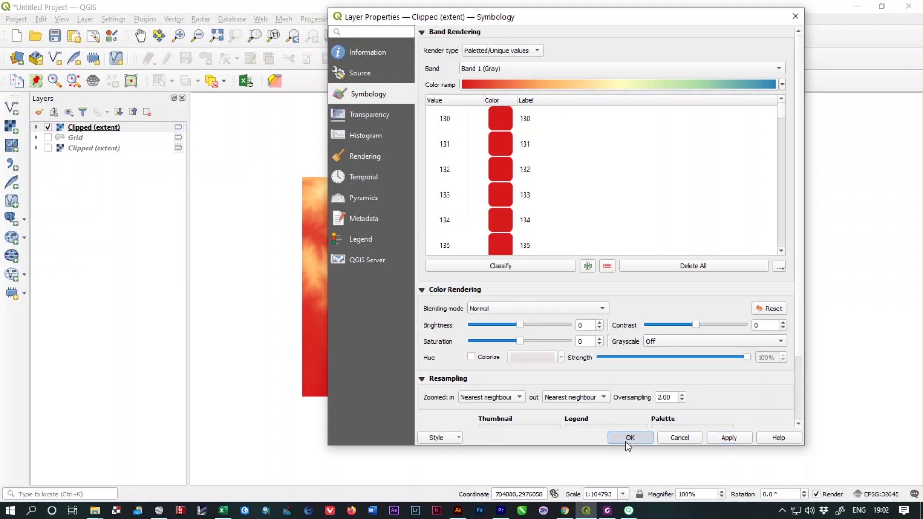
{"action": "left_click", "coordinate": [627, 438]}
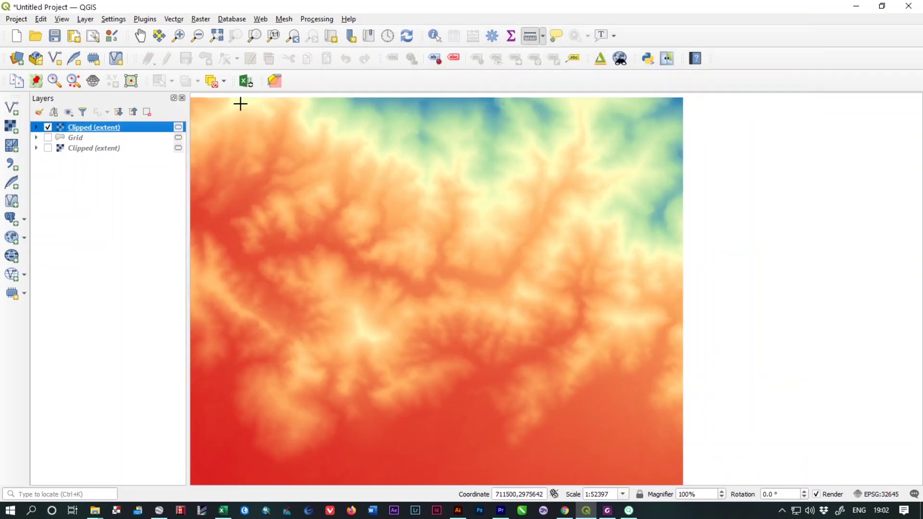
{"action": "left_click_drag", "start_coordinate": [239, 102], "coordinate": [321, 116]}
{"action": "scroll", "coordinate": [403, 220], "scroll_direction": "down", "scroll_amount": 1}
{"action": "left_click", "coordinate": [48, 127]}
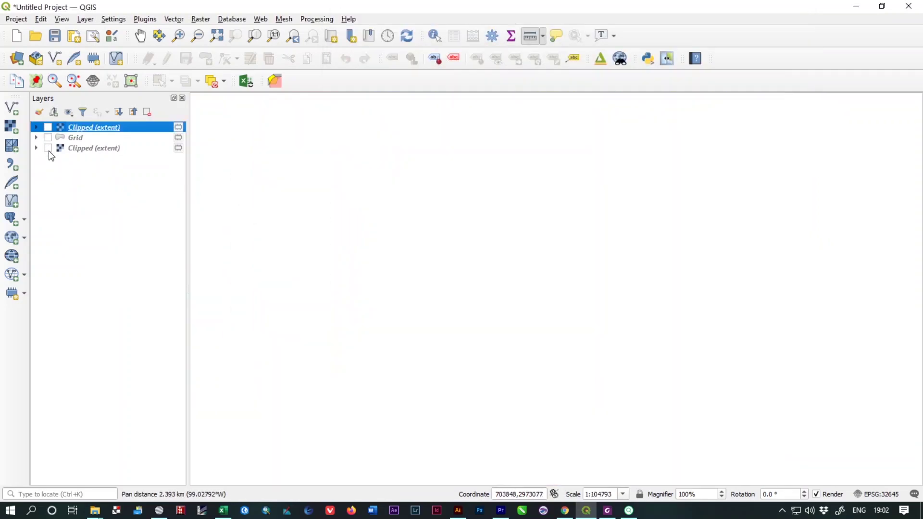
{"action": "left_click", "coordinate": [48, 148]}
{"action": "scroll", "coordinate": [412, 205], "scroll_direction": "up", "scroll_amount": 1}
{"action": "left_click_drag", "start_coordinate": [399, 244], "coordinate": [530, 270]}
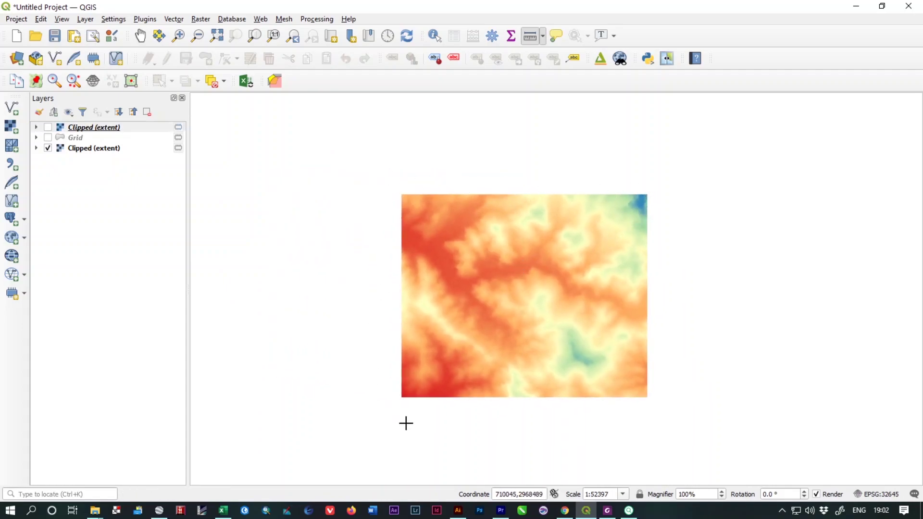
{"action": "left_click", "coordinate": [48, 148]}
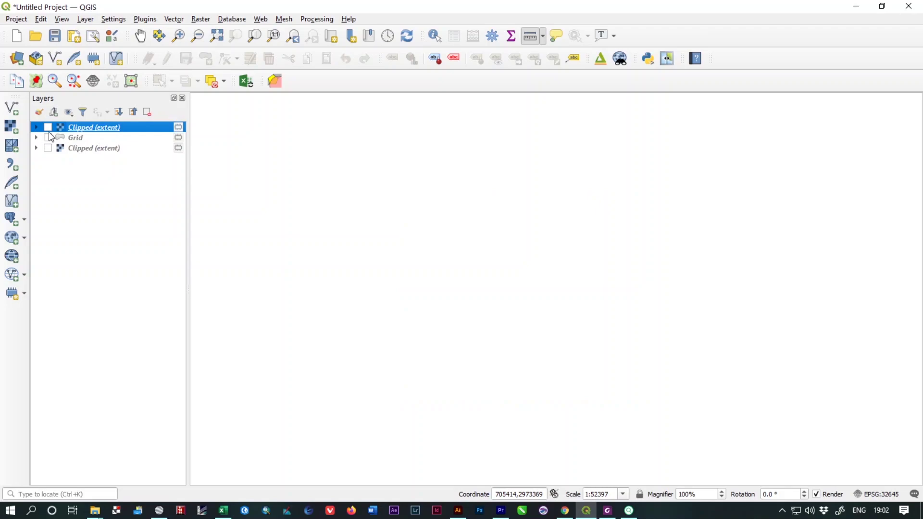
{"action": "left_click", "coordinate": [48, 127]}
{"action": "scroll", "coordinate": [545, 241], "scroll_direction": "down", "scroll_amount": 1}
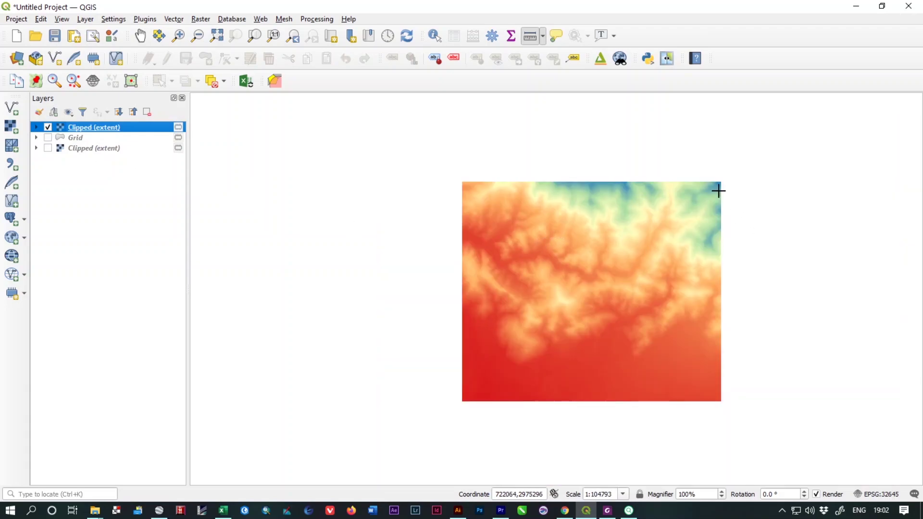
{"action": "left_click_drag", "start_coordinate": [731, 227], "coordinate": [653, 208]}
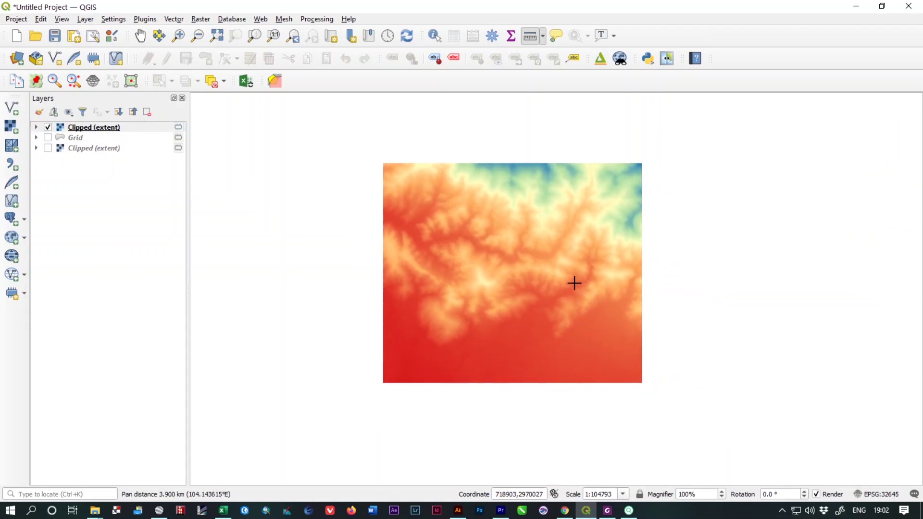
{"action": "scroll", "coordinate": [557, 280], "scroll_direction": "up", "scroll_amount": 1}
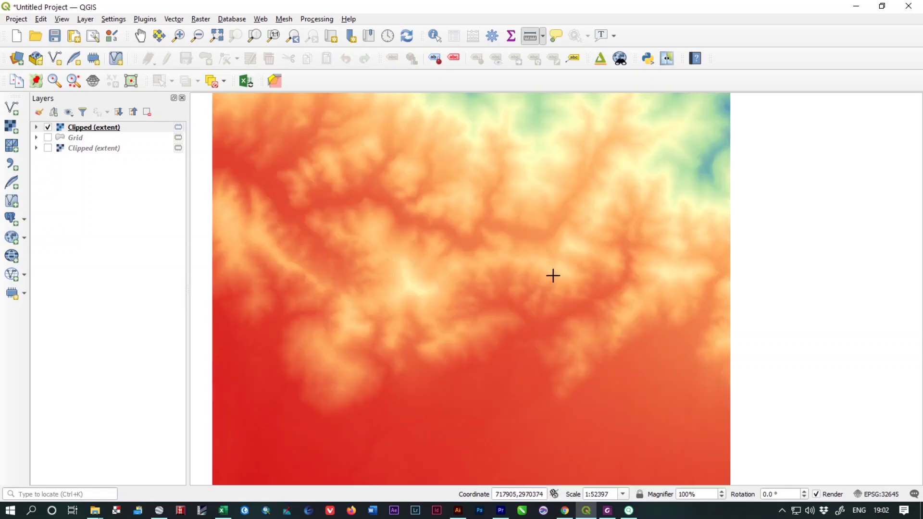
{"action": "scroll", "coordinate": [555, 270], "scroll_direction": "down", "scroll_amount": 1}
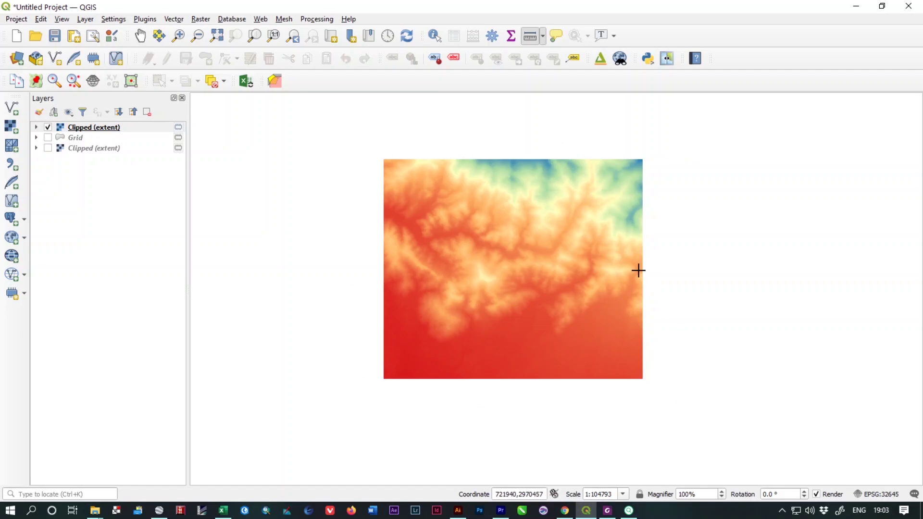
{"action": "left_click_drag", "start_coordinate": [545, 251], "coordinate": [486, 246]}
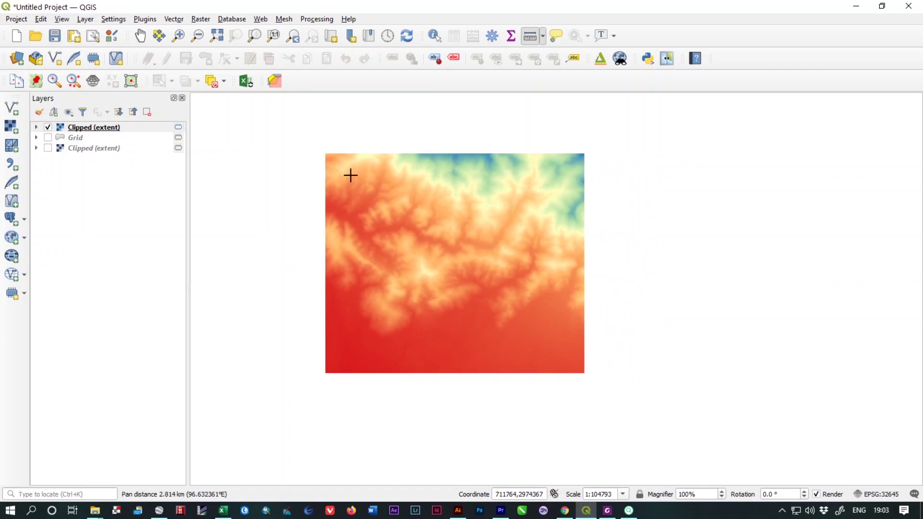
Open Create Grid, set type Rectangle (Polygon), and measure distances on the raster.
{"action": "left_click", "coordinate": [173, 19]}
{"action": "mouse_move", "coordinate": [199, 86]}
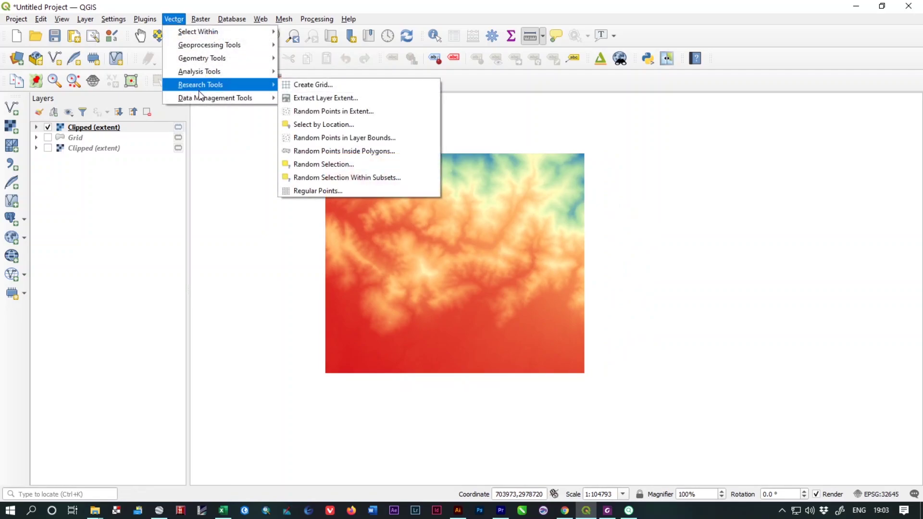
{"action": "left_click", "coordinate": [295, 87]}
{"action": "left_click_drag", "start_coordinate": [651, 163], "coordinate": [677, 142]}
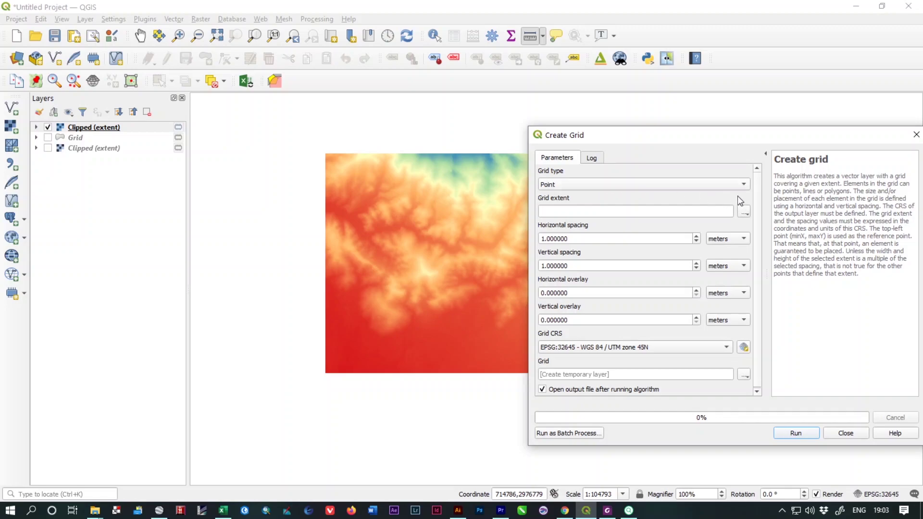
{"action": "left_click", "coordinate": [724, 189]}
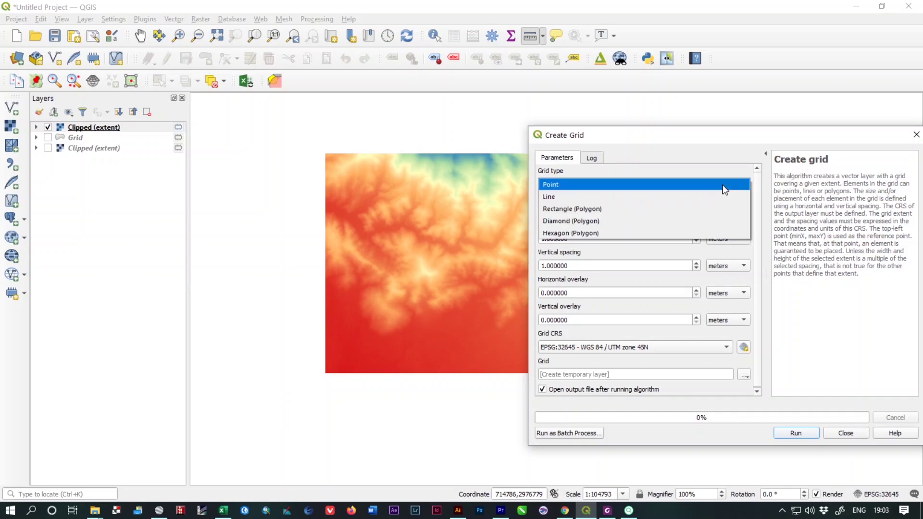
{"action": "left_click", "coordinate": [695, 210]}
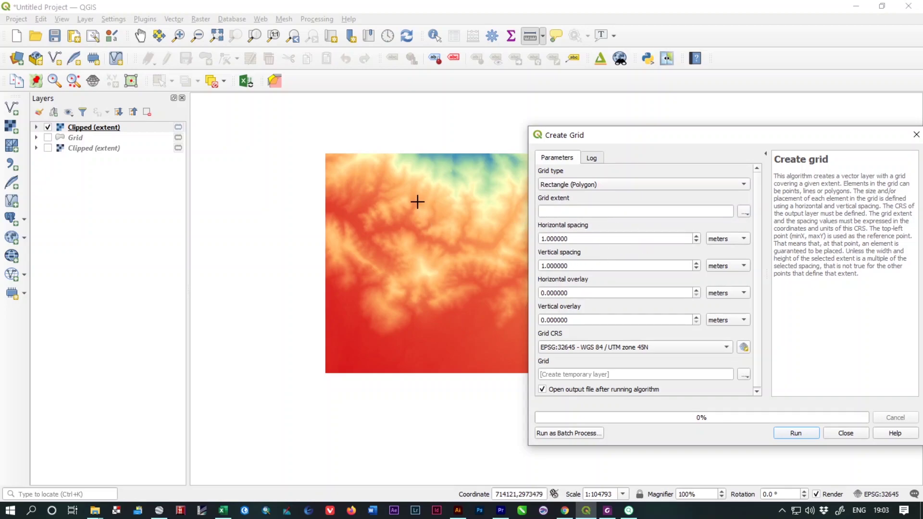
{"action": "scroll", "coordinate": [416, 200], "scroll_direction": "up", "scroll_amount": 1}
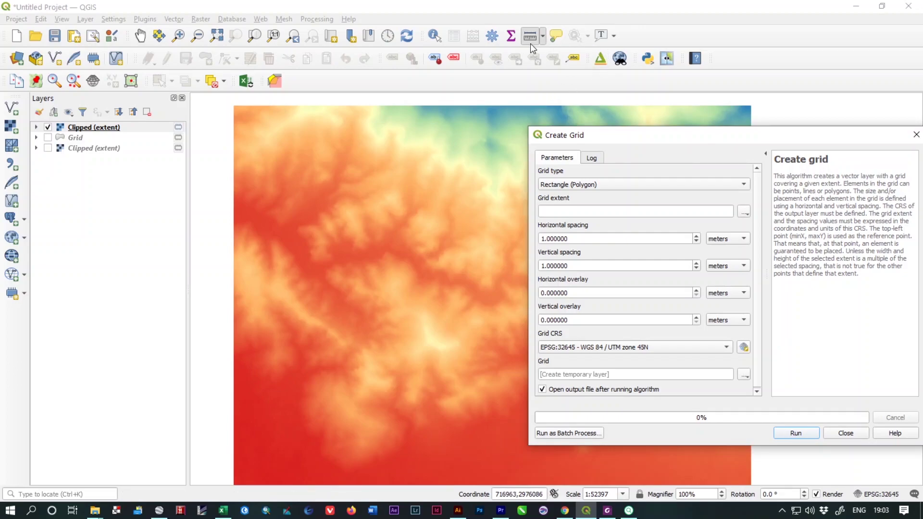
{"action": "scroll", "coordinate": [326, 118], "scroll_direction": "up", "scroll_amount": 1}
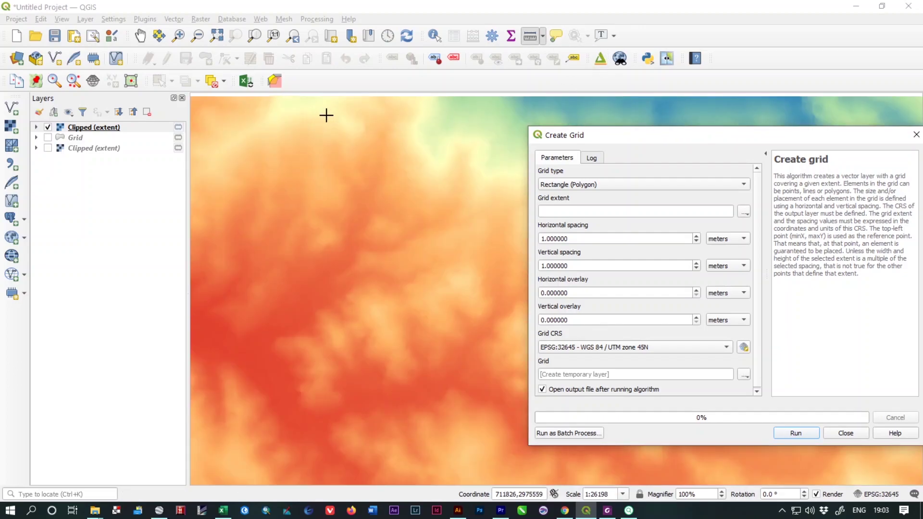
{"action": "left_click_drag", "start_coordinate": [326, 115], "coordinate": [449, 234]}
{"action": "left_click", "coordinate": [355, 194]}
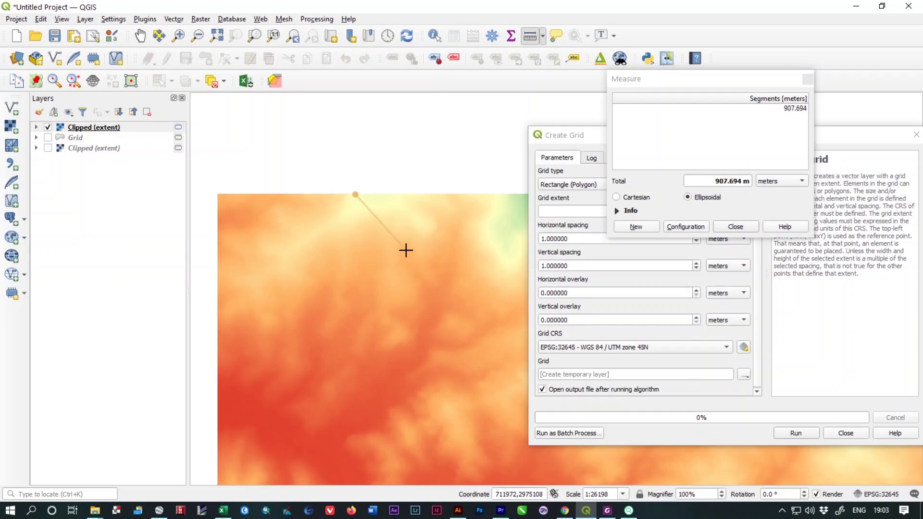
{"action": "left_click", "coordinate": [735, 226]}
Enter 400 for both horizontal and vertical spacing and attempt to run the tool.
{"action": "triple_click", "coordinate": [559, 235]}
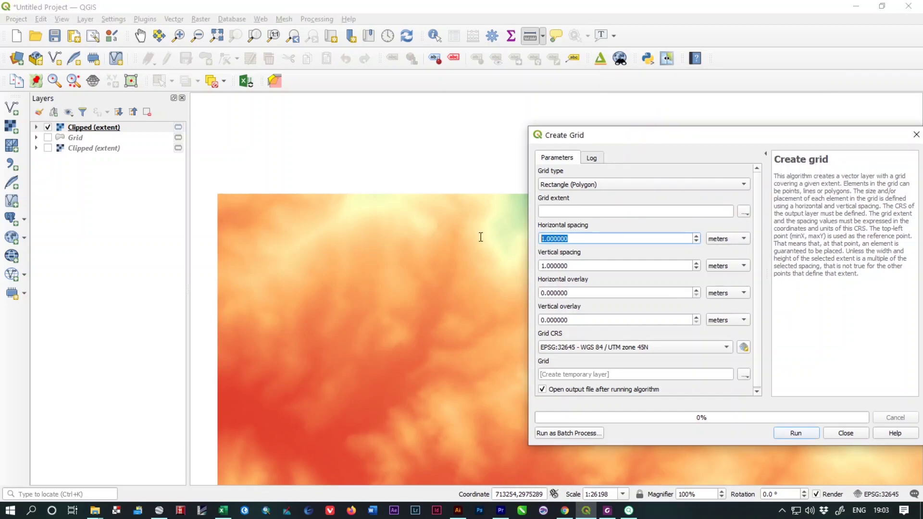
{"action": "type", "text": "400"}
{"action": "key", "text": "Tab"}
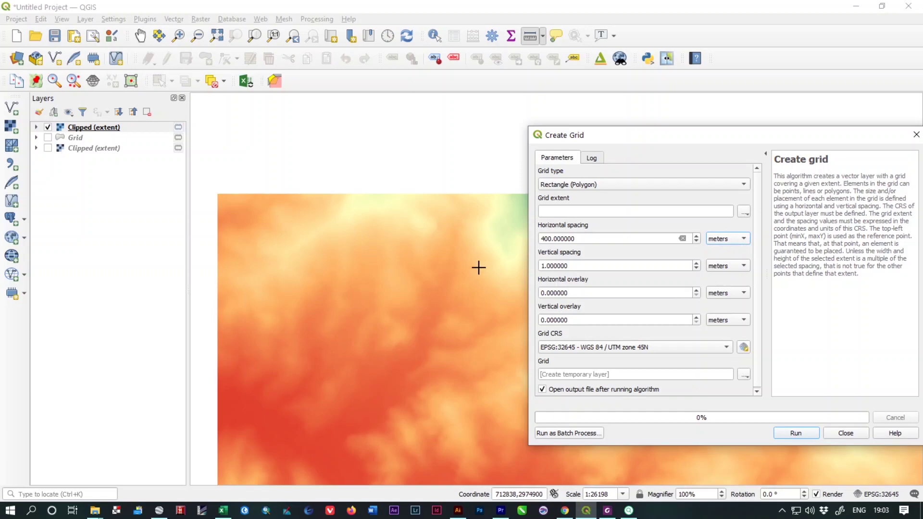
{"action": "left_click", "coordinate": [580, 268]}
{"action": "triple_click", "coordinate": [573, 265]}
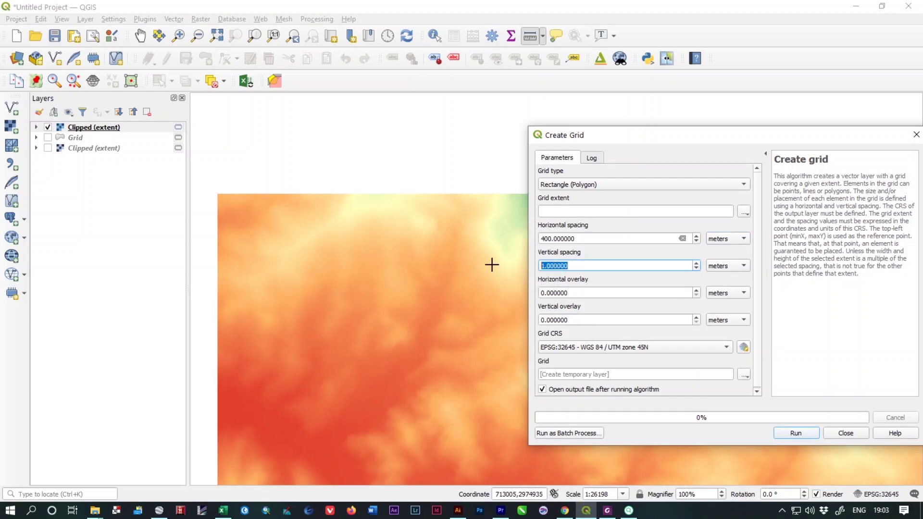
{"action": "type", "text": "400"}
{"action": "key", "text": "Tab"}
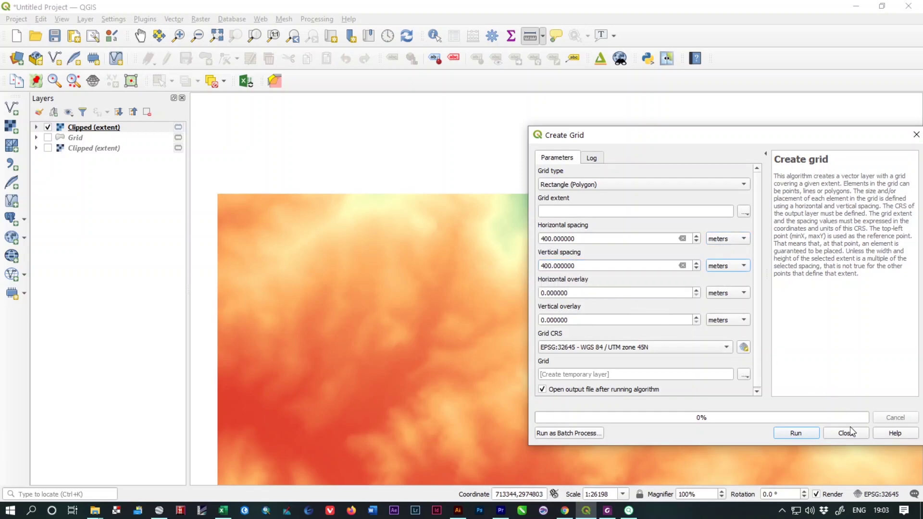
{"action": "left_click", "coordinate": [778, 433]}
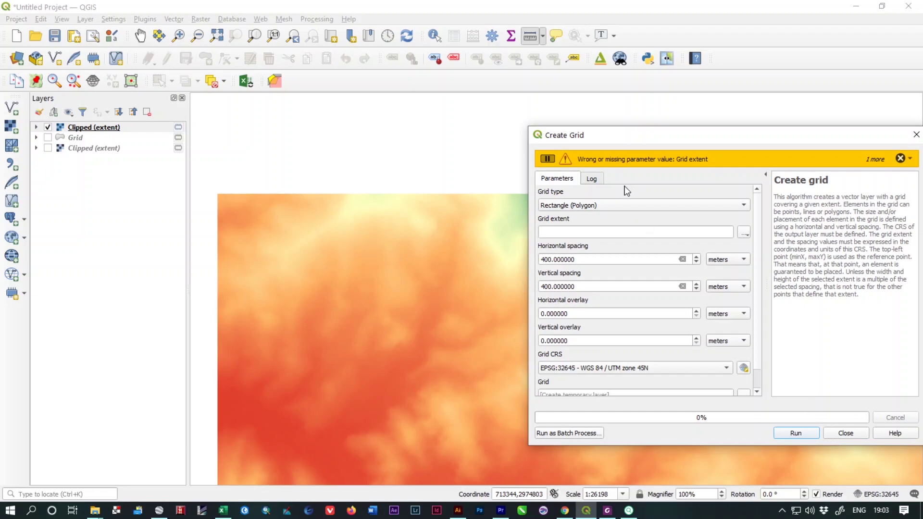
Keep the grid type as Rectangle (Polygon) and review the grid extent options.
{"action": "left_click_drag", "start_coordinate": [711, 139], "coordinate": [555, 134]}
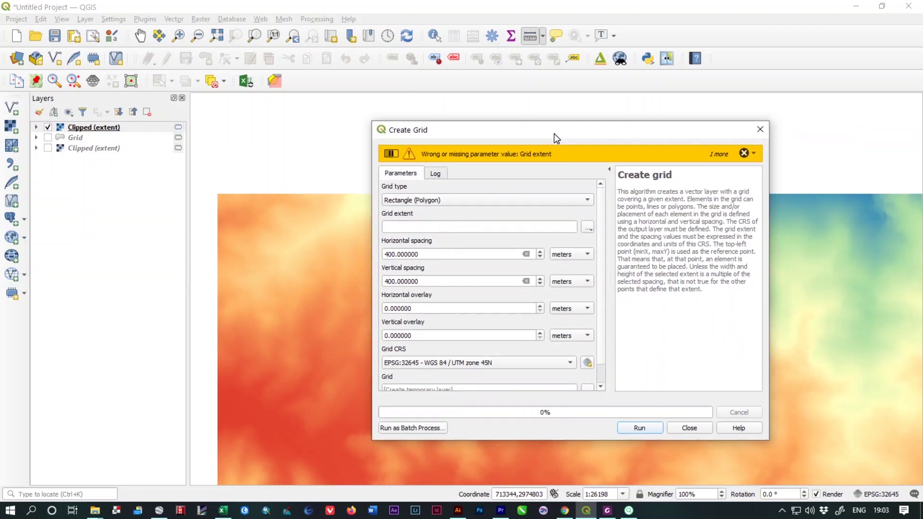
{"action": "scroll", "coordinate": [482, 200], "scroll_direction": "up", "scroll_amount": 1}
{"action": "left_click", "coordinate": [476, 201]}
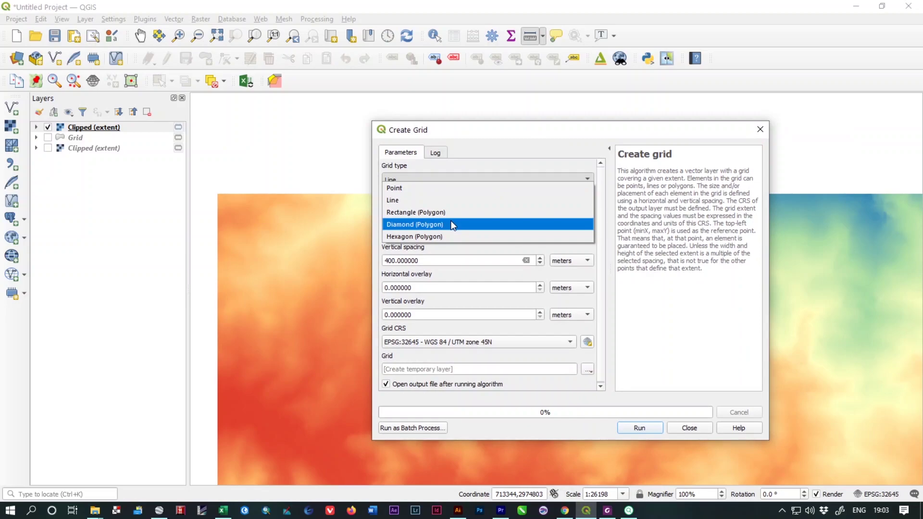
{"action": "left_click", "coordinate": [447, 213]}
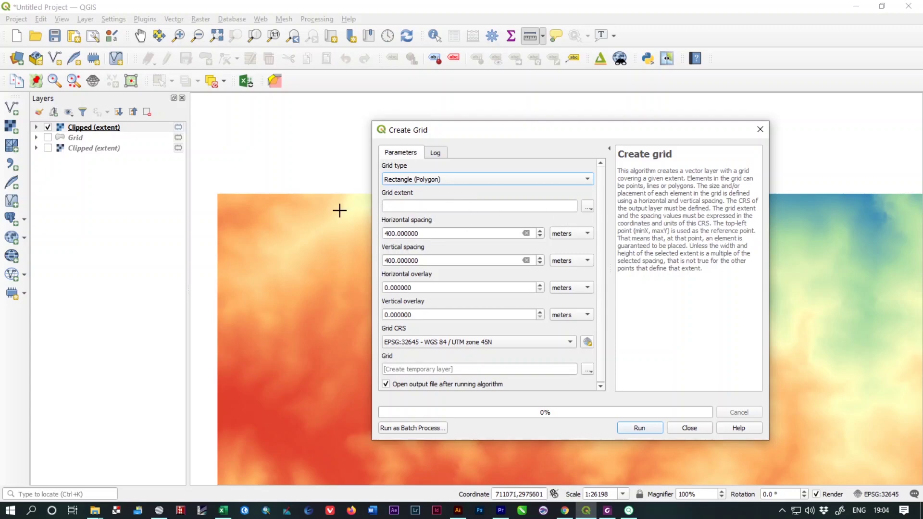
{"action": "left_click", "coordinate": [586, 208]}
{"action": "mouse_move", "coordinate": [644, 219]}
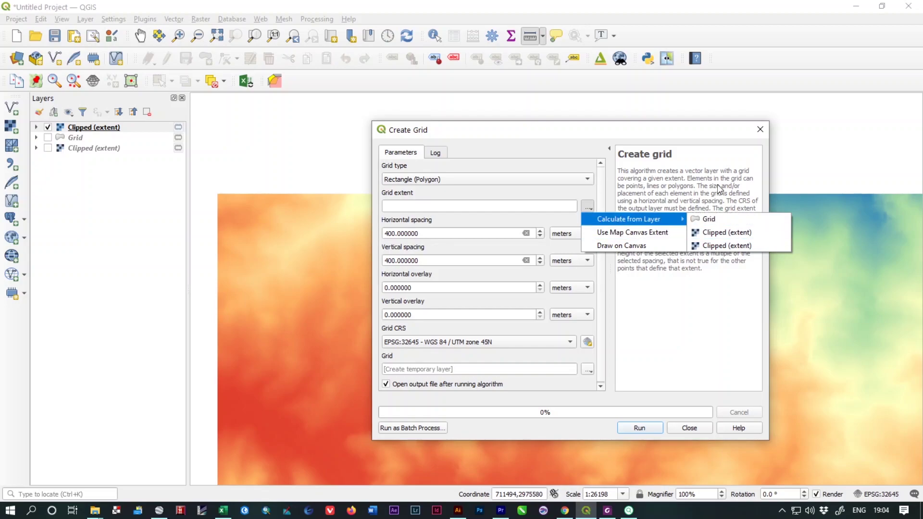
{"action": "left_click", "coordinate": [622, 135]}
Rename the Clipped (extent) raster layer to Clipped New.
{"action": "left_click", "coordinate": [81, 128]}
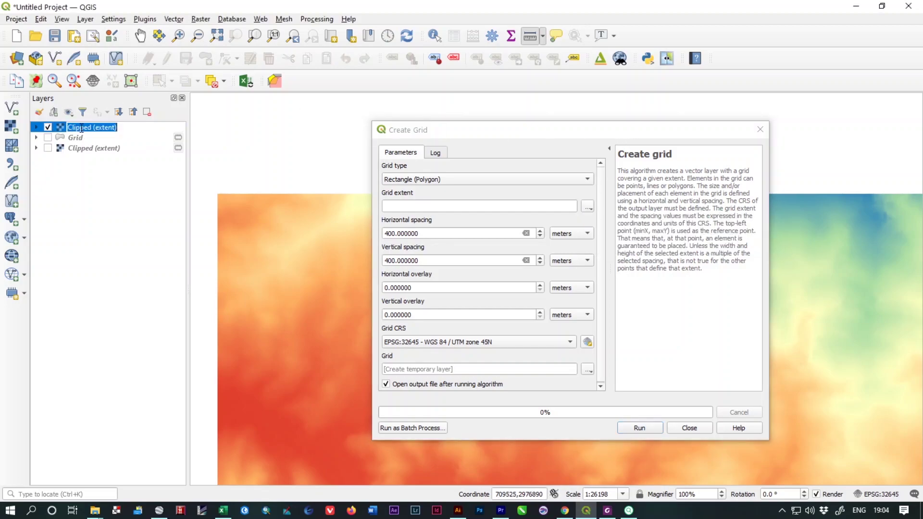
{"action": "key", "text": "End"}
{"action": "key", "text": "BackSpace"}
{"action": "key", "text": "BackSpace"}
{"action": "type", "text": "New"}
{"action": "key", "text": "Return"}
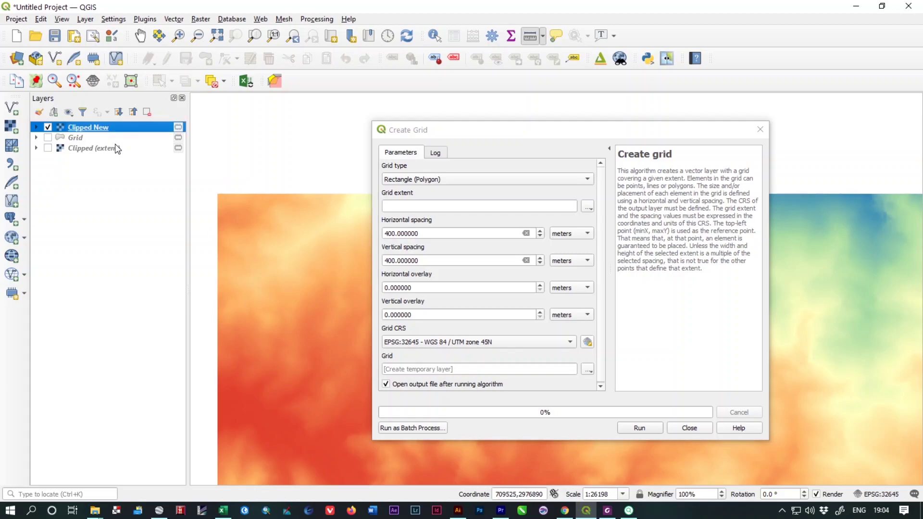
Calculate the grid extent from Clipped New and generate the 400 m grid.
{"action": "left_click", "coordinate": [588, 206]}
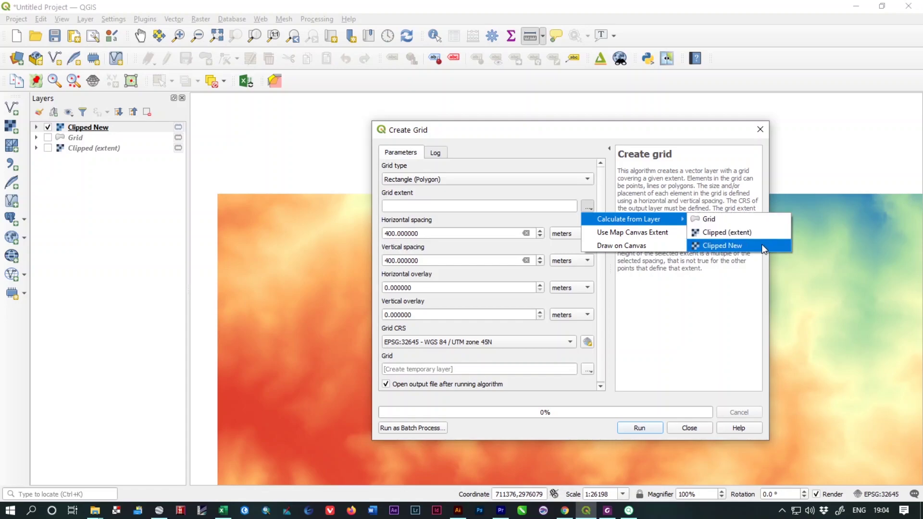
{"action": "left_click", "coordinate": [761, 245]}
{"action": "left_click", "coordinate": [657, 427]}
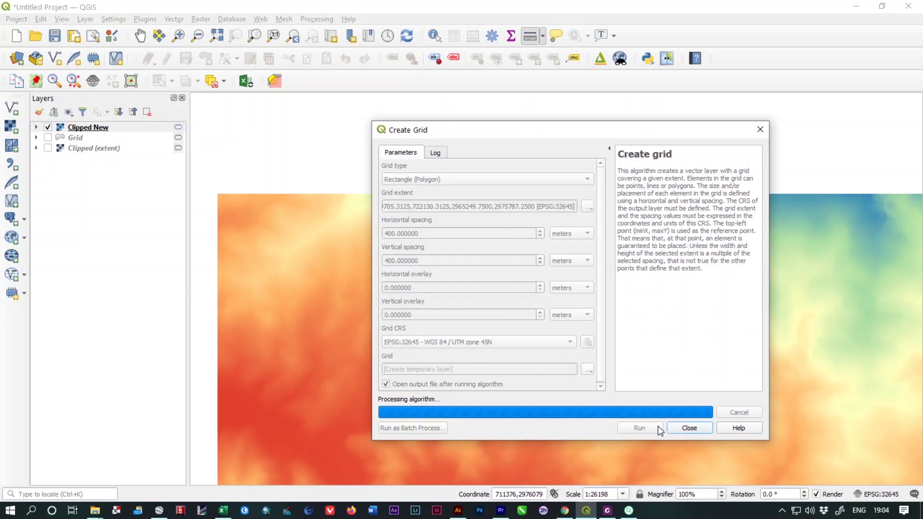
Close Create Grid and toggle Grid and Clipped New on and off to compare them.
{"action": "left_click", "coordinate": [671, 425]}
{"action": "scroll", "coordinate": [346, 196], "scroll_direction": "down", "scroll_amount": 2}
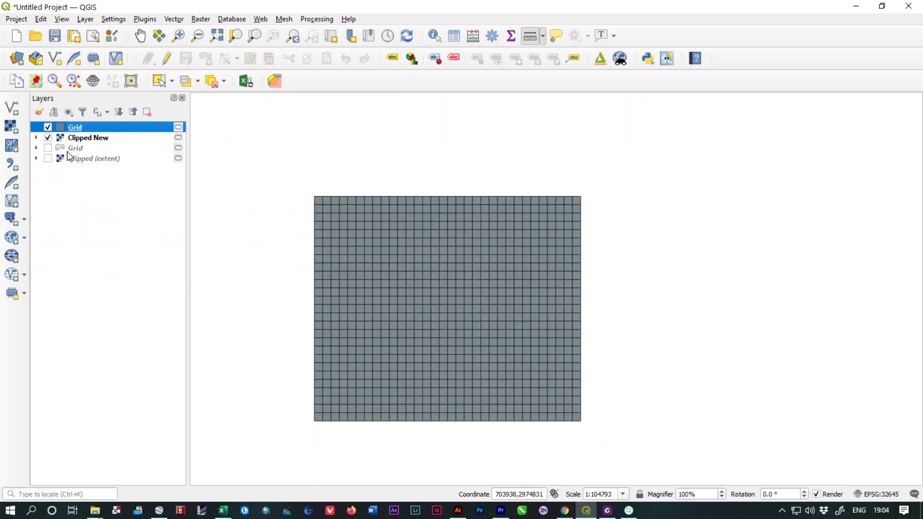
{"action": "left_click", "coordinate": [48, 139]}
{"action": "left_click", "coordinate": [48, 128]}
{"action": "left_click", "coordinate": [48, 138]}
{"action": "scroll", "coordinate": [417, 277], "scroll_direction": "up", "scroll_amount": 1}
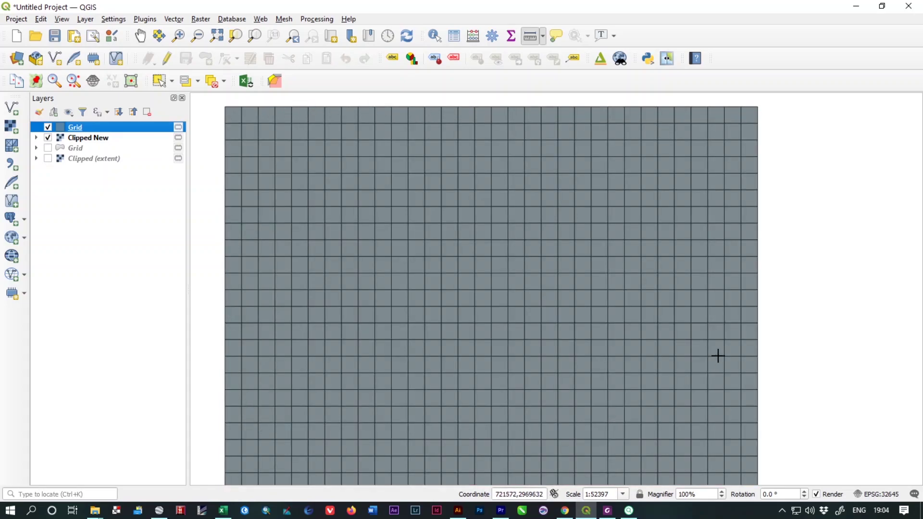
{"action": "left_click", "coordinate": [48, 127]}
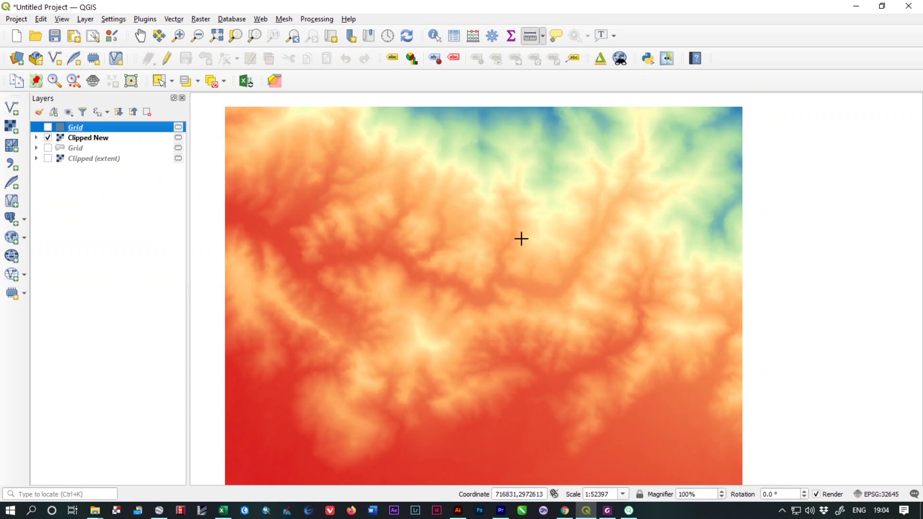
{"action": "left_click", "coordinate": [48, 127]}
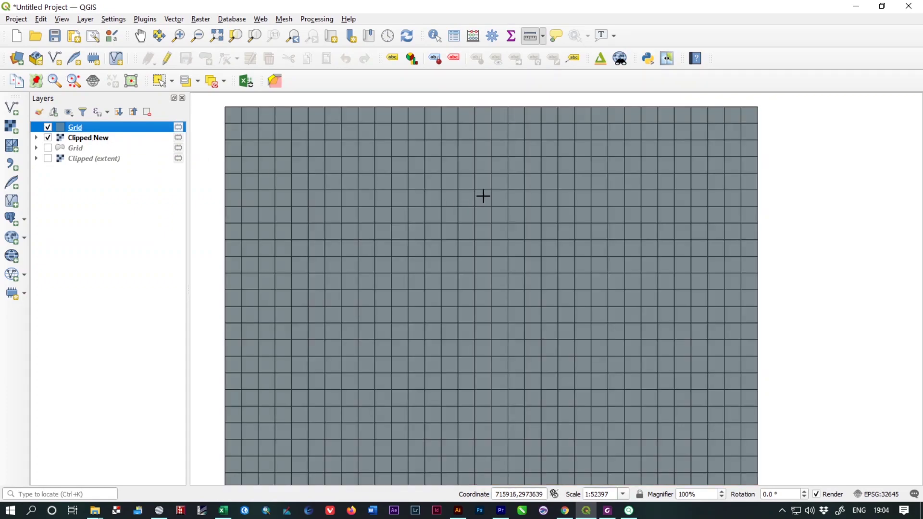
Inspect the grid's top-left cells against the raster, then recentre on the whole grid.
{"action": "left_click_drag", "start_coordinate": [482, 195], "coordinate": [303, 170]}
{"action": "scroll", "coordinate": [288, 180], "scroll_direction": "up", "scroll_amount": 3}
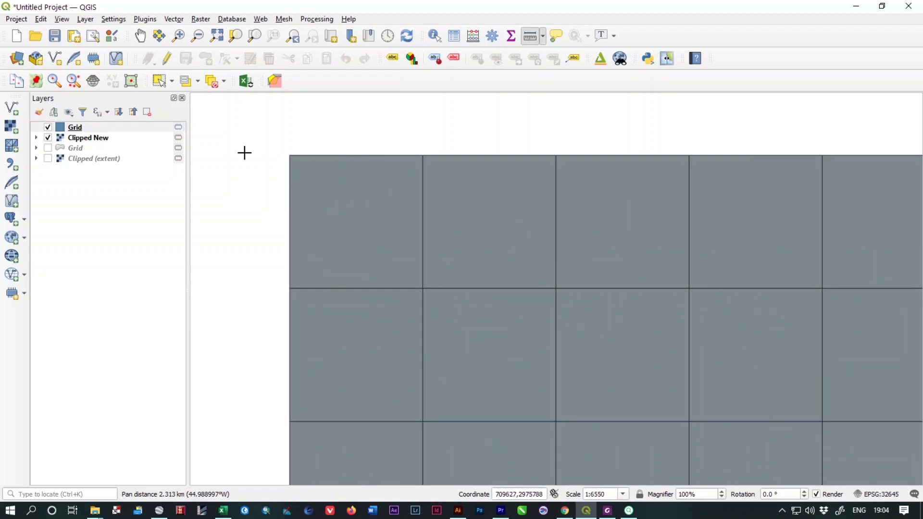
{"action": "left_click", "coordinate": [48, 128]}
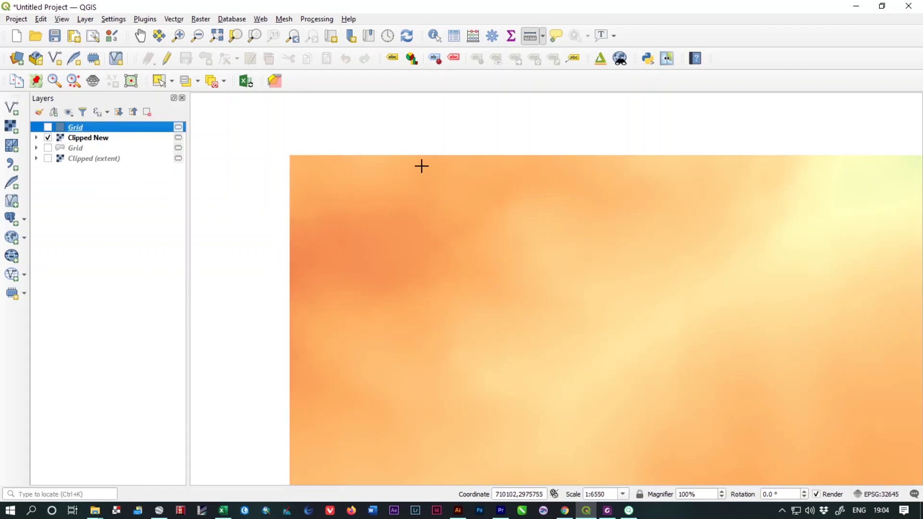
{"action": "scroll", "coordinate": [307, 158], "scroll_direction": "down", "scroll_amount": 1}
{"action": "left_click", "coordinate": [48, 127]}
{"action": "scroll", "coordinate": [433, 227], "scroll_direction": "down", "scroll_amount": 1}
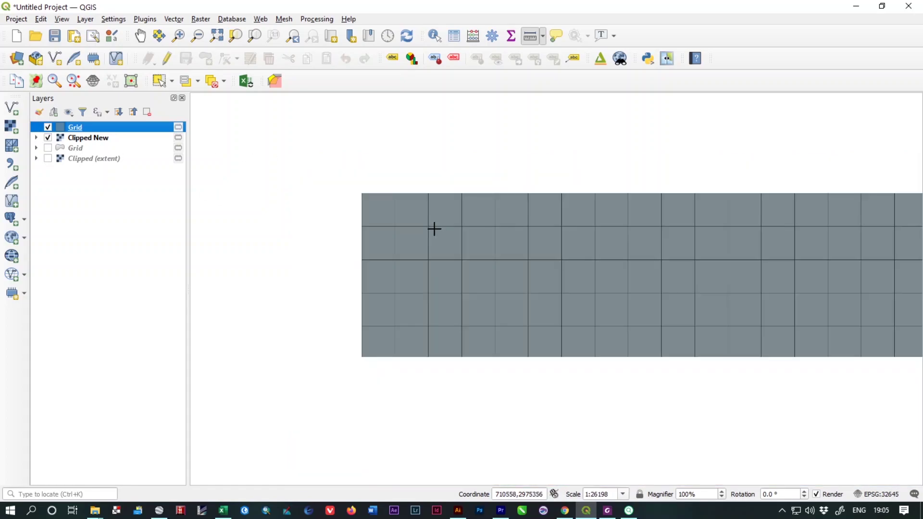
{"action": "scroll", "coordinate": [432, 229], "scroll_direction": "down", "scroll_amount": 2}
{"action": "scroll", "coordinate": [579, 317], "scroll_direction": "down", "scroll_amount": 1}
{"action": "scroll", "coordinate": [600, 321], "scroll_direction": "up", "scroll_amount": 1}
{"action": "scroll", "coordinate": [601, 321], "scroll_direction": "up", "scroll_amount": 1}
{"action": "left_click_drag", "start_coordinate": [600, 321], "coordinate": [436, 267]}
{"action": "scroll", "coordinate": [440, 264], "scroll_direction": "down", "scroll_amount": 1}
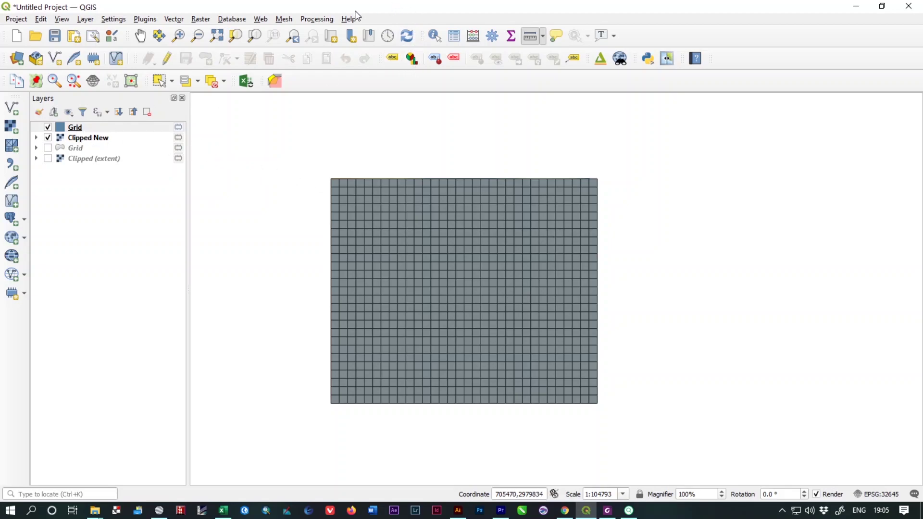
Run Zonal statistics on Clipped New band 1 using Grid as the zone layer.
{"action": "left_click", "coordinate": [316, 20]}
{"action": "left_click", "coordinate": [322, 29]}
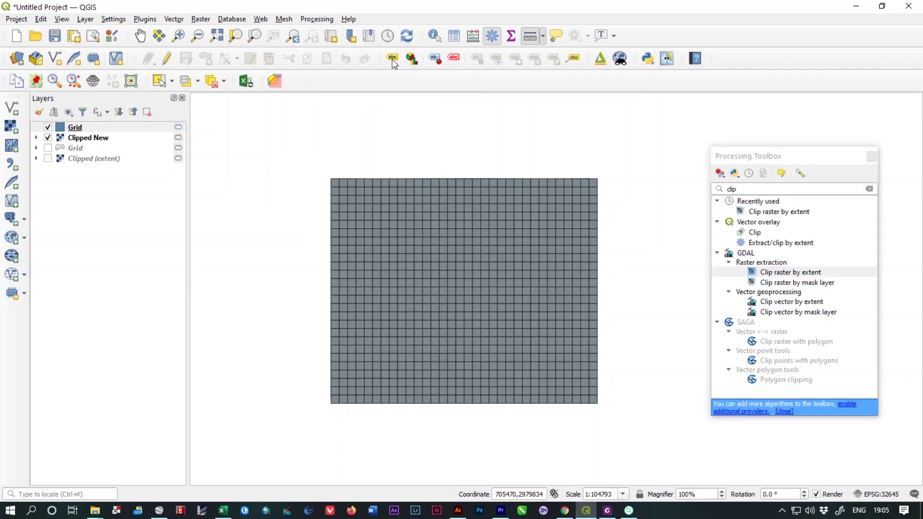
{"action": "double_click", "coordinate": [758, 189]}
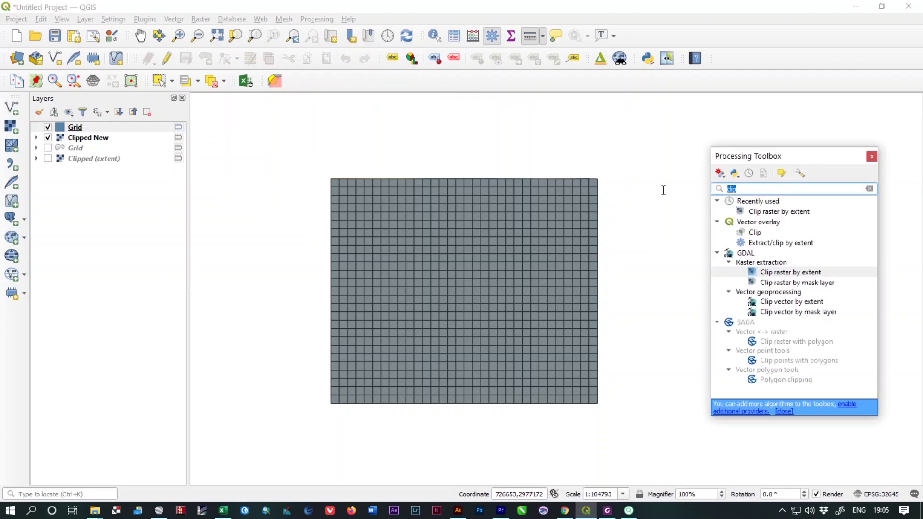
{"action": "type", "text": "zonal"}
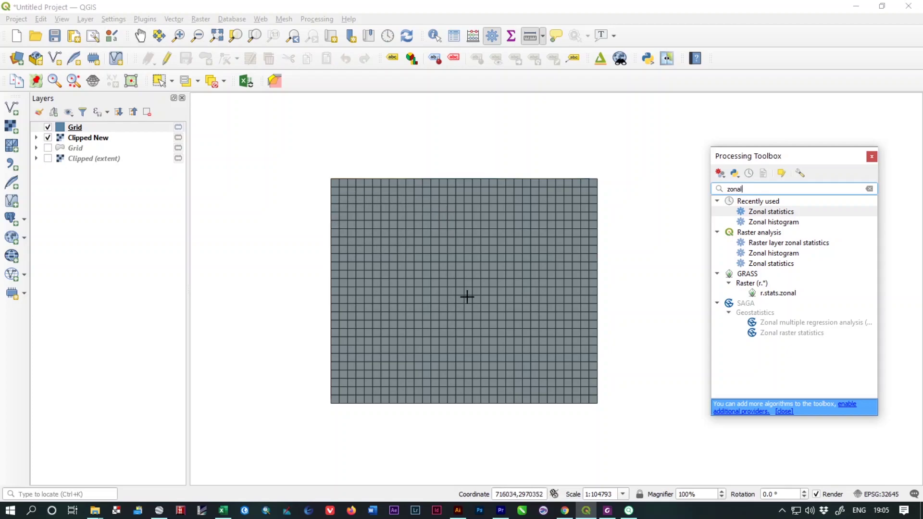
{"action": "double_click", "coordinate": [771, 212]}
{"action": "left_click_drag", "start_coordinate": [687, 132], "coordinate": [673, 131]}
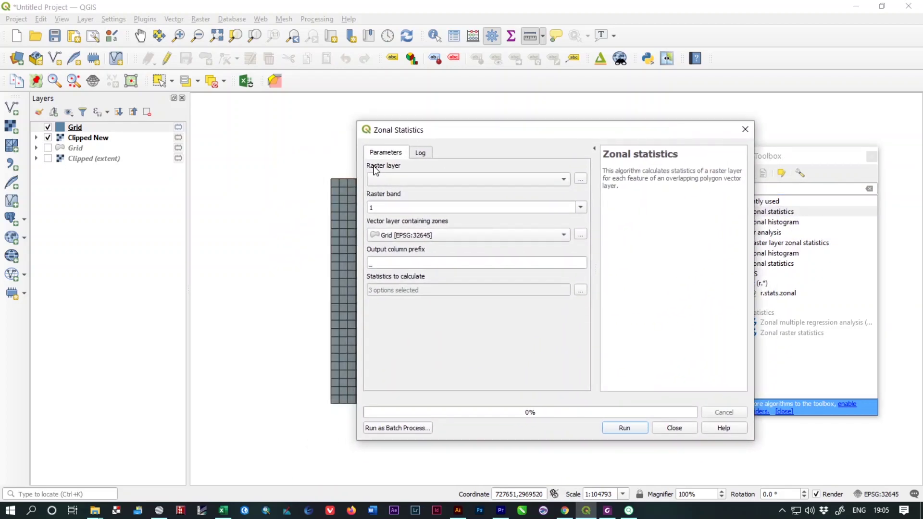
{"action": "left_click", "coordinate": [547, 181]}
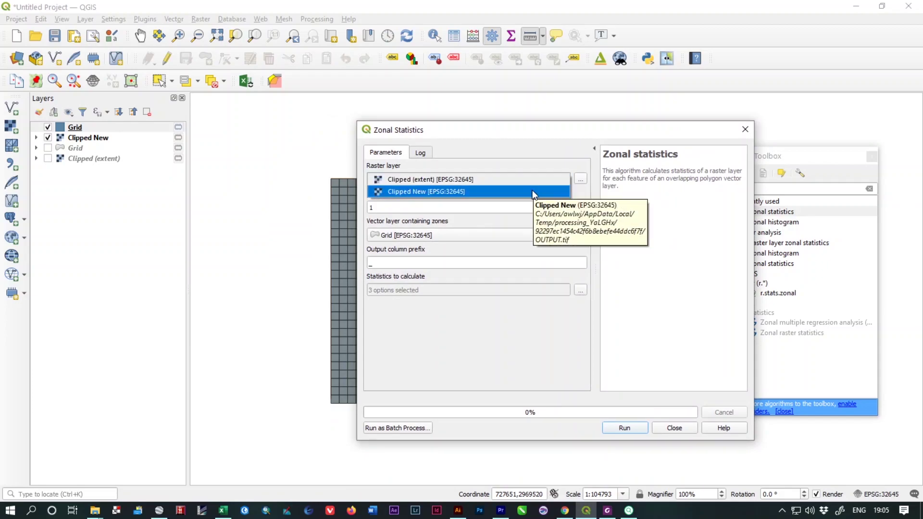
{"action": "left_click", "coordinate": [532, 189]}
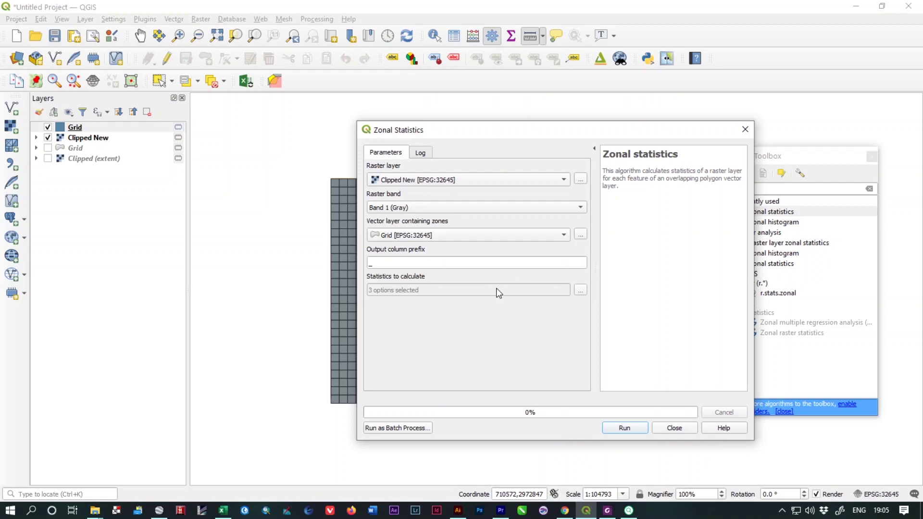
{"action": "left_click", "coordinate": [624, 427]}
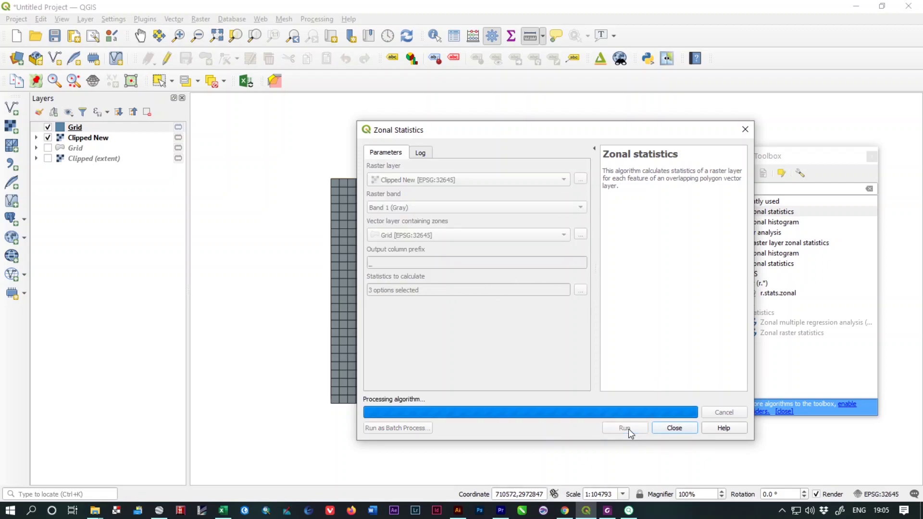
{"action": "left_click", "coordinate": [669, 428]}
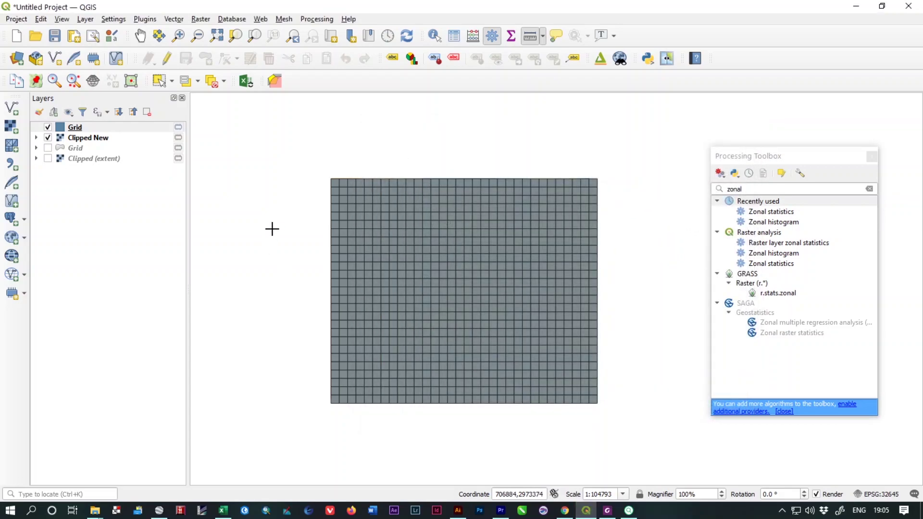
{"action": "left_click", "coordinate": [81, 138]}
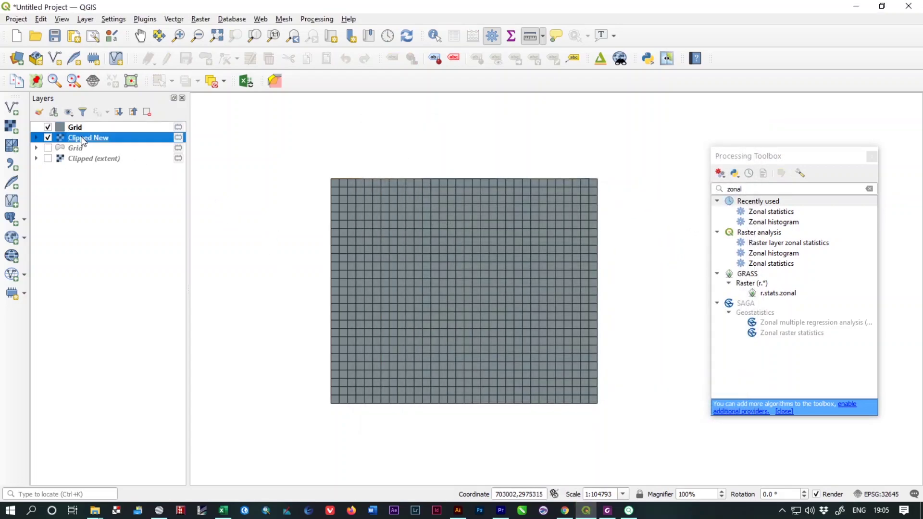
{"action": "right_click", "coordinate": [75, 128]}
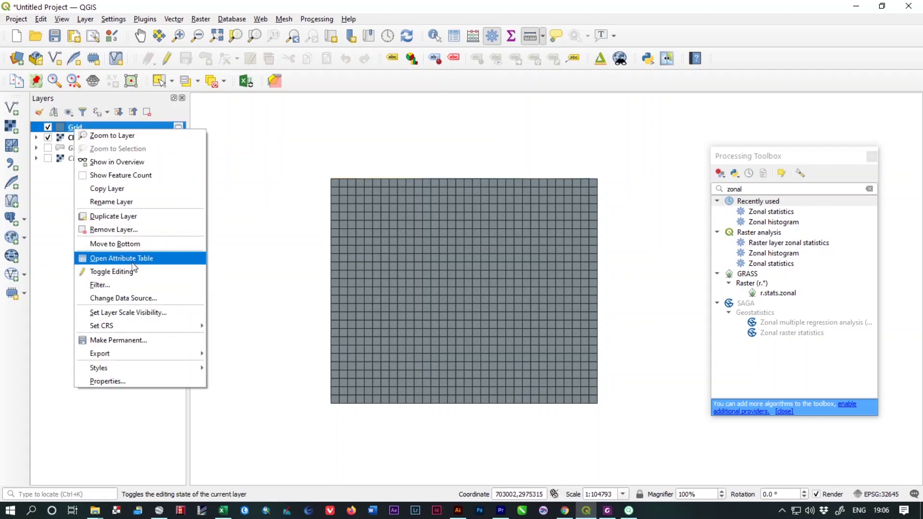
{"action": "left_click", "coordinate": [132, 259]}
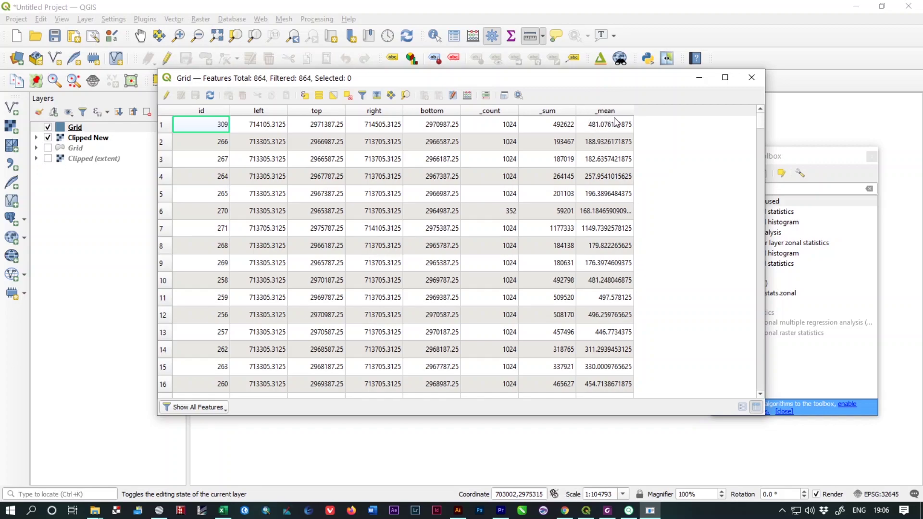
{"action": "left_click", "coordinate": [751, 77]}
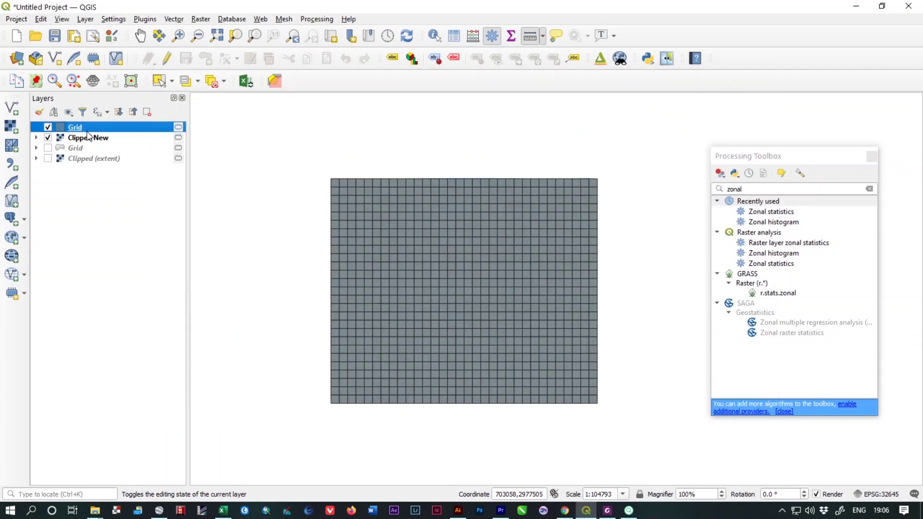
Switch the Grid layer's symbology to Graduated, classifying by the _mean field.
{"action": "double_click", "coordinate": [72, 127]}
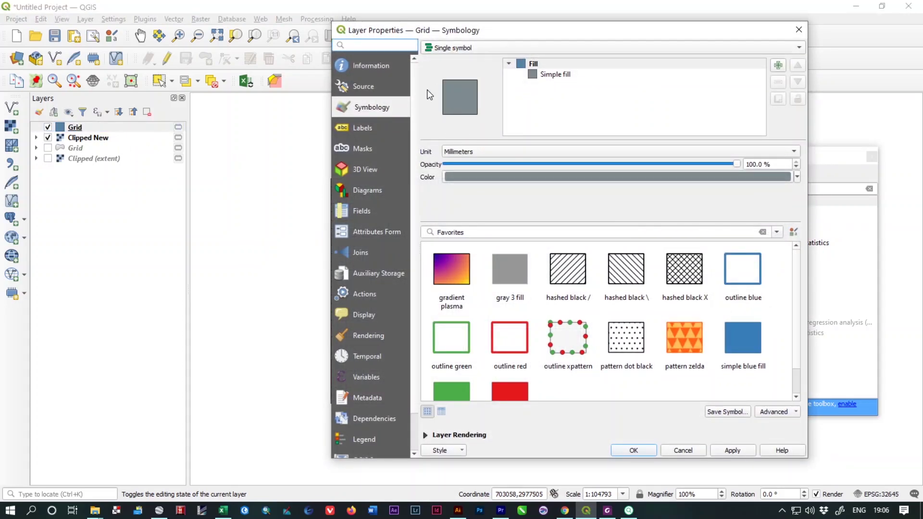
{"action": "left_click", "coordinate": [480, 48]}
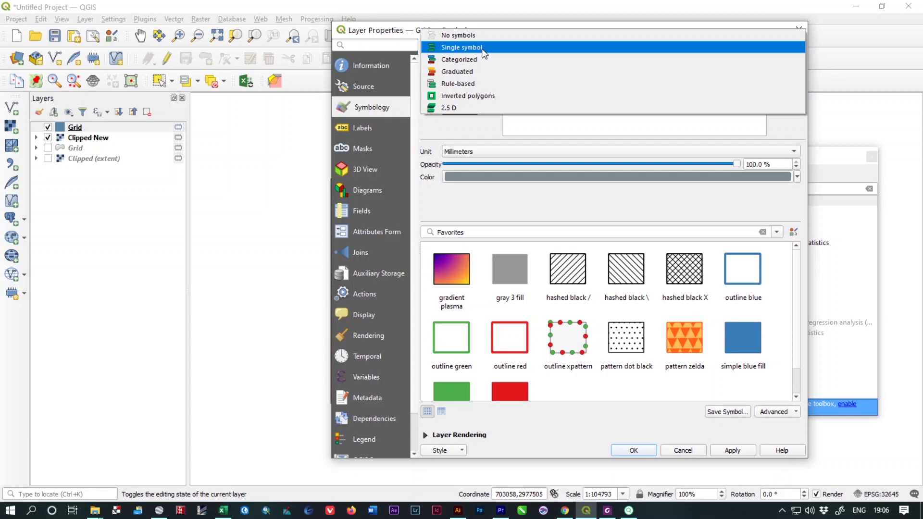
{"action": "left_click", "coordinate": [470, 74]}
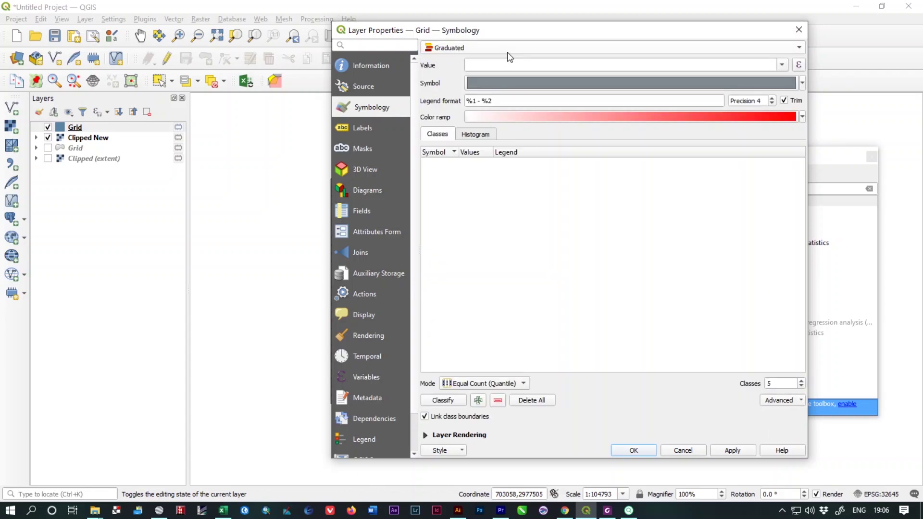
{"action": "left_click", "coordinate": [506, 51]}
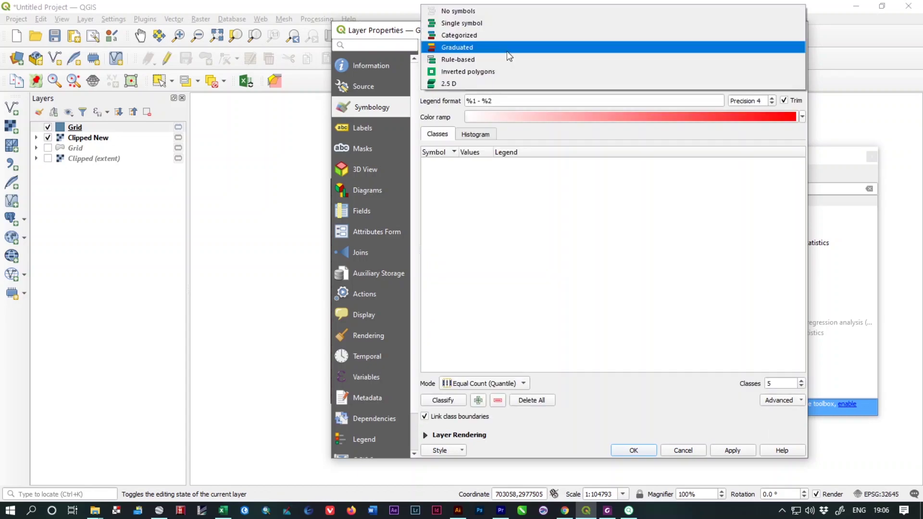
{"action": "left_click", "coordinate": [479, 48]}
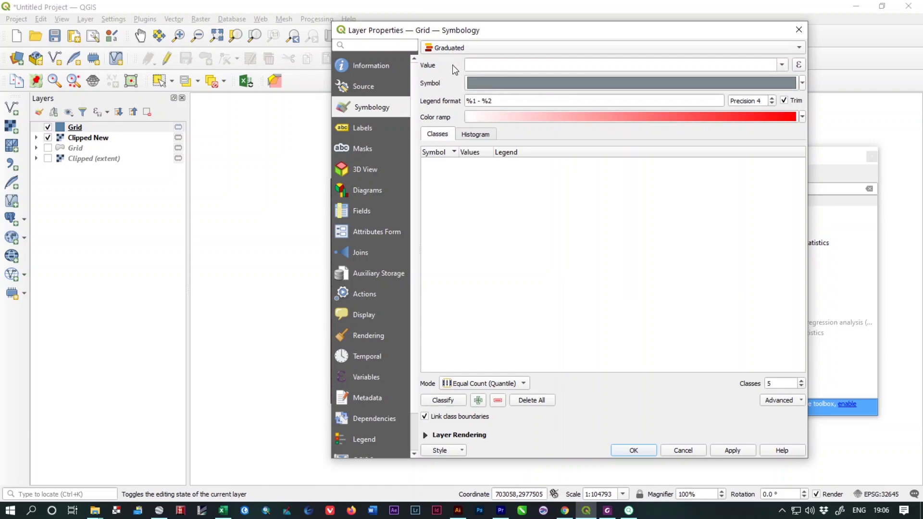
{"action": "left_click", "coordinate": [782, 64]}
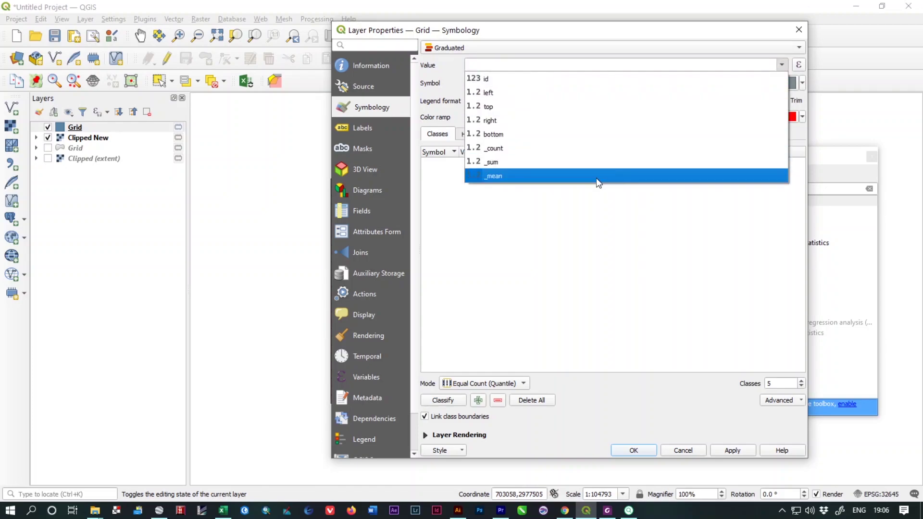
{"action": "left_click", "coordinate": [590, 178]}
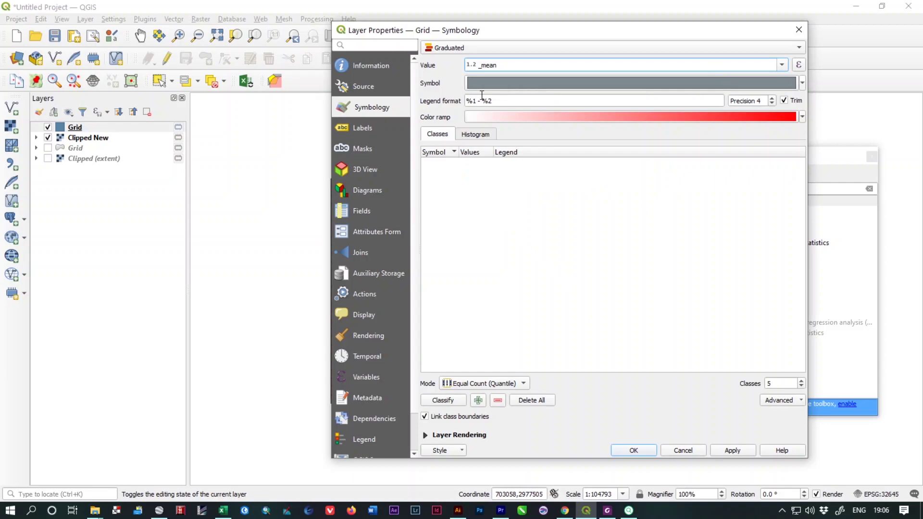
Classify with the Spectral ramp into five quantile classes (135 to 1484) and apply.
{"action": "left_click", "coordinate": [801, 117]}
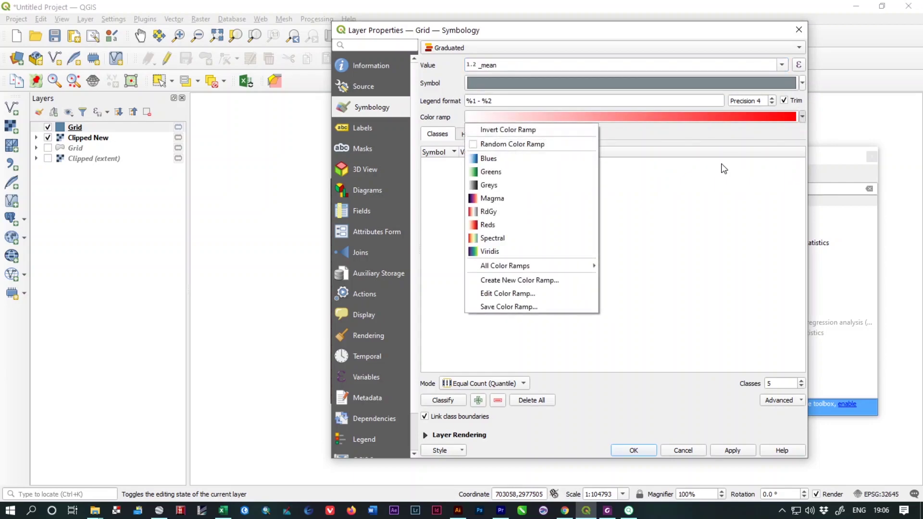
{"action": "left_click", "coordinate": [519, 237]}
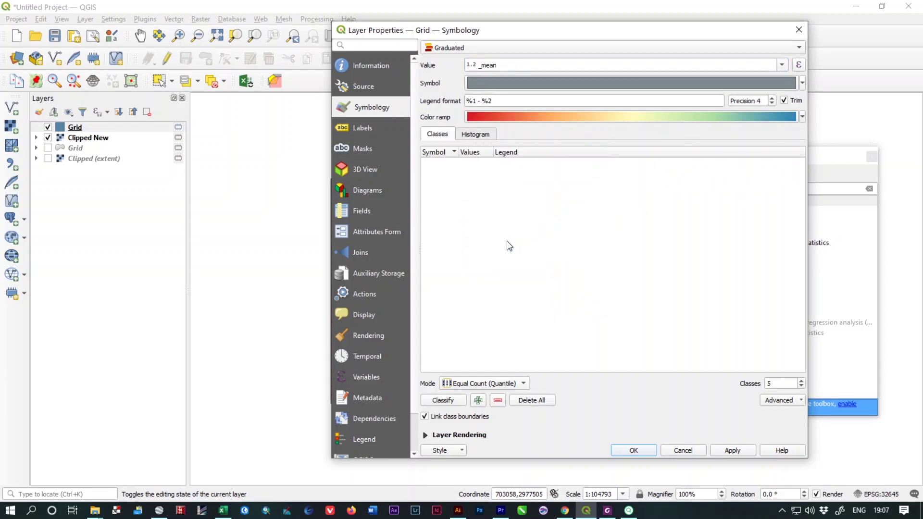
{"action": "left_click", "coordinate": [441, 400]}
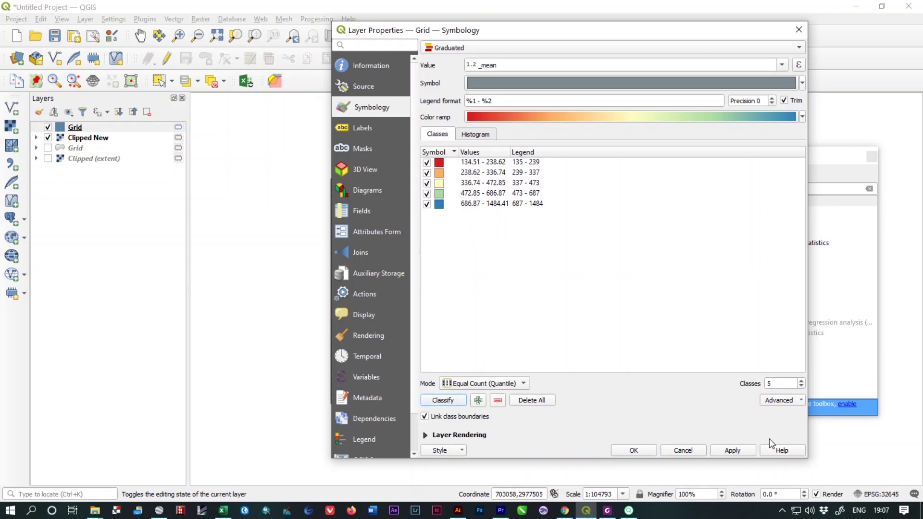
{"action": "left_click", "coordinate": [740, 449]}
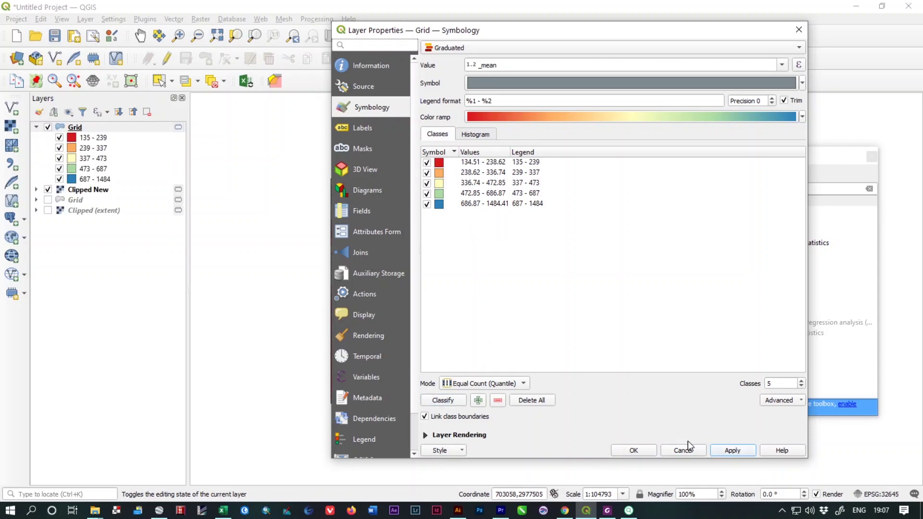
{"action": "left_click", "coordinate": [633, 450]}
{"action": "scroll", "coordinate": [466, 284], "scroll_direction": "up", "scroll_amount": 1}
{"action": "scroll", "coordinate": [465, 281], "scroll_direction": "down", "scroll_amount": 1}
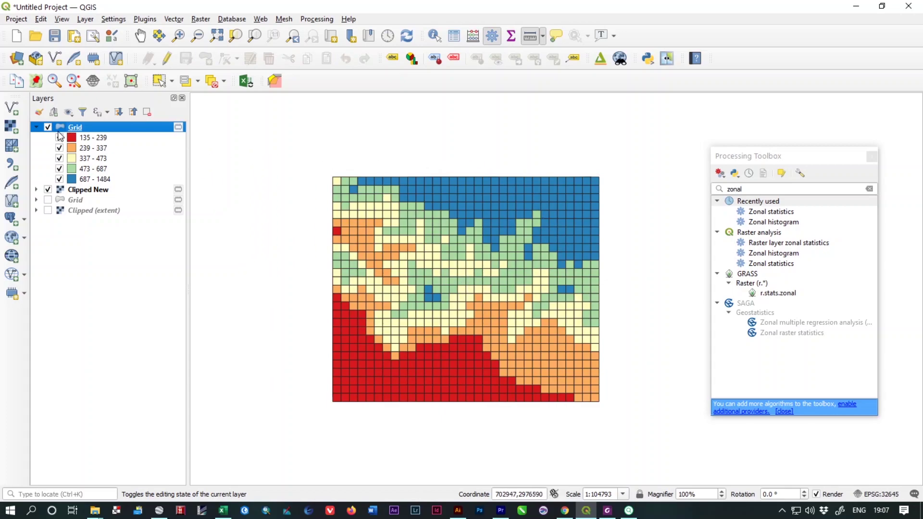
{"action": "left_click", "coordinate": [47, 128]}
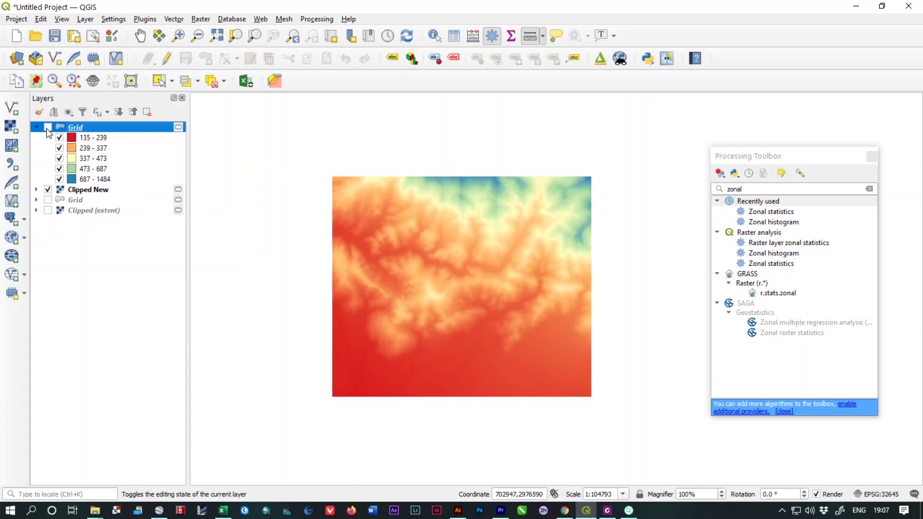
{"action": "left_click", "coordinate": [47, 128]}
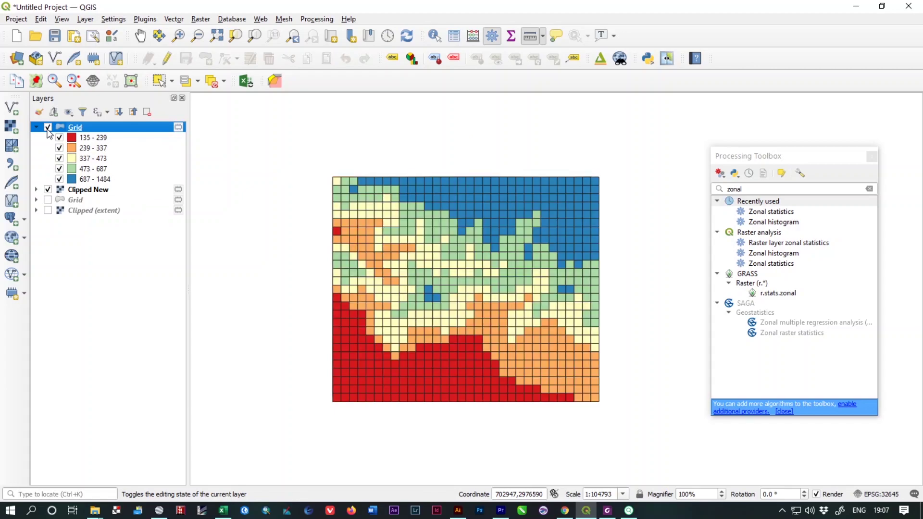
{"action": "left_click", "coordinate": [48, 128]}
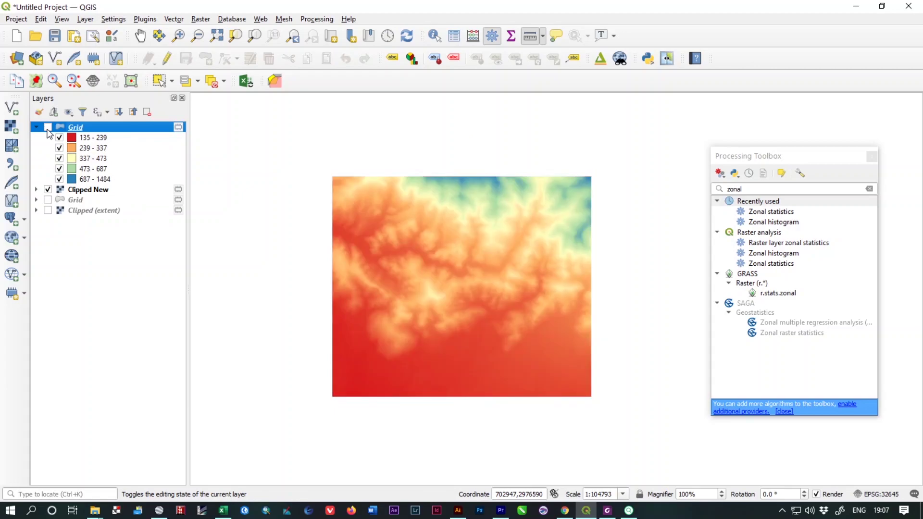
{"action": "left_click", "coordinate": [47, 128]}
{"action": "left_click", "coordinate": [48, 127]}
{"action": "left_click", "coordinate": [48, 127]}
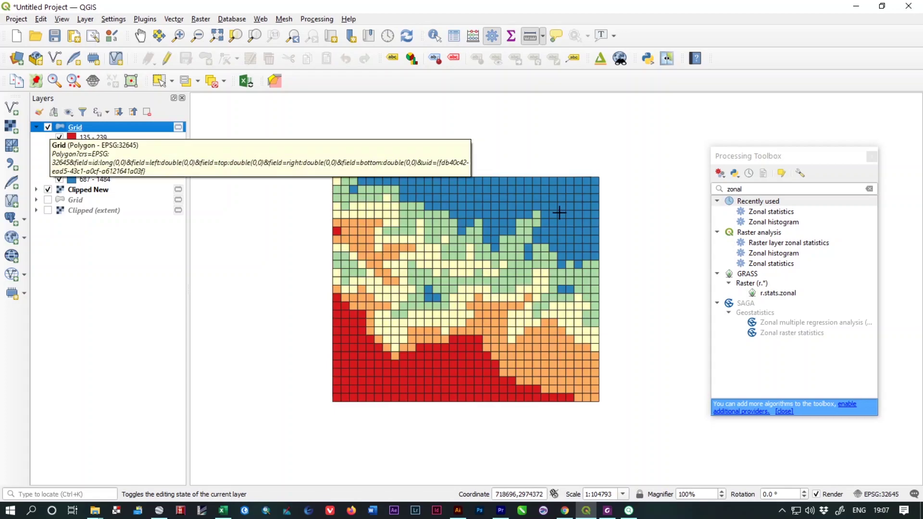
{"action": "scroll", "coordinate": [471, 251], "scroll_direction": "up", "scroll_amount": 1}
{"action": "scroll", "coordinate": [471, 253], "scroll_direction": "down", "scroll_amount": 1}
{"action": "scroll", "coordinate": [471, 255], "scroll_direction": "up", "scroll_amount": 1}
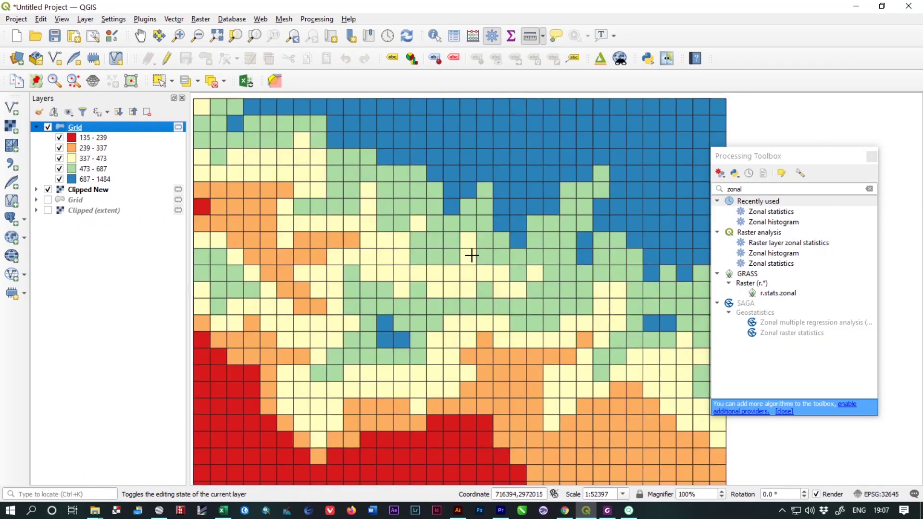
{"action": "left_click", "coordinate": [825, 161]}
{"action": "left_click_drag", "start_coordinate": [825, 161], "coordinate": [854, 145]}
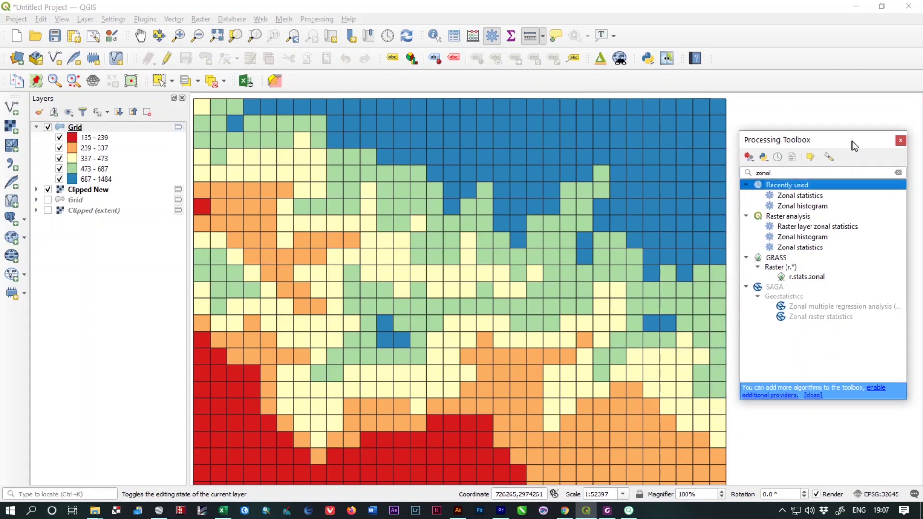
{"action": "scroll", "coordinate": [581, 244], "scroll_direction": "down", "scroll_amount": 1}
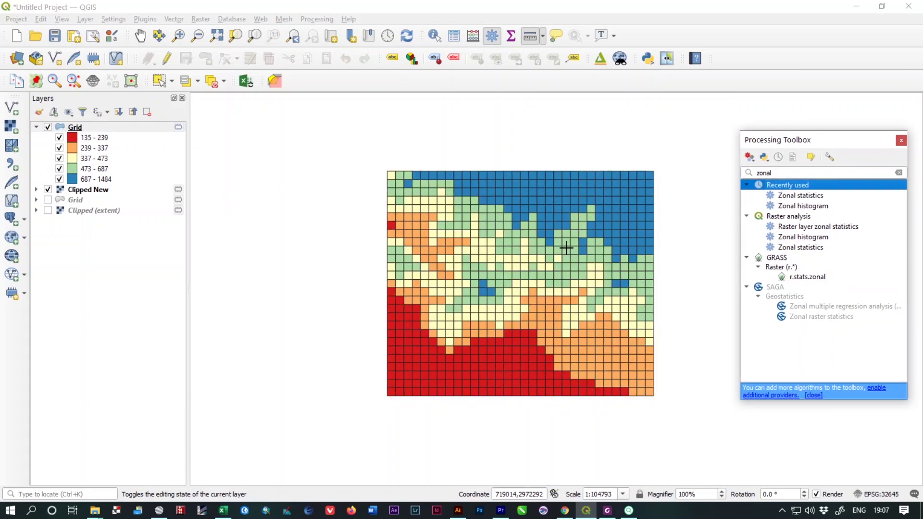
{"action": "left_click_drag", "start_coordinate": [525, 252], "coordinate": [457, 247]}
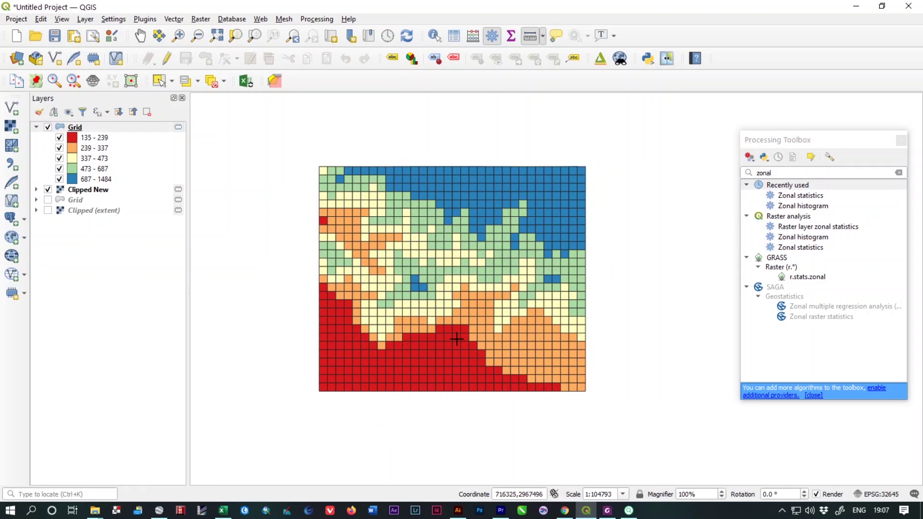
{"action": "left_click_drag", "start_coordinate": [470, 294], "coordinate": [446, 286]}
{"action": "scroll", "coordinate": [425, 252], "scroll_direction": "up", "scroll_amount": 1}
{"action": "scroll", "coordinate": [468, 221], "scroll_direction": "down", "scroll_amount": 1}
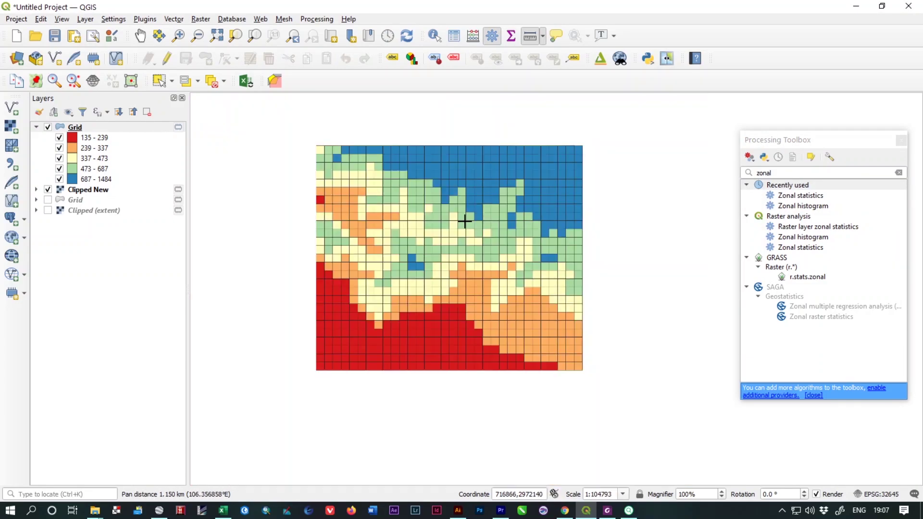
{"action": "scroll", "coordinate": [342, 168], "scroll_direction": "up", "scroll_amount": 3}
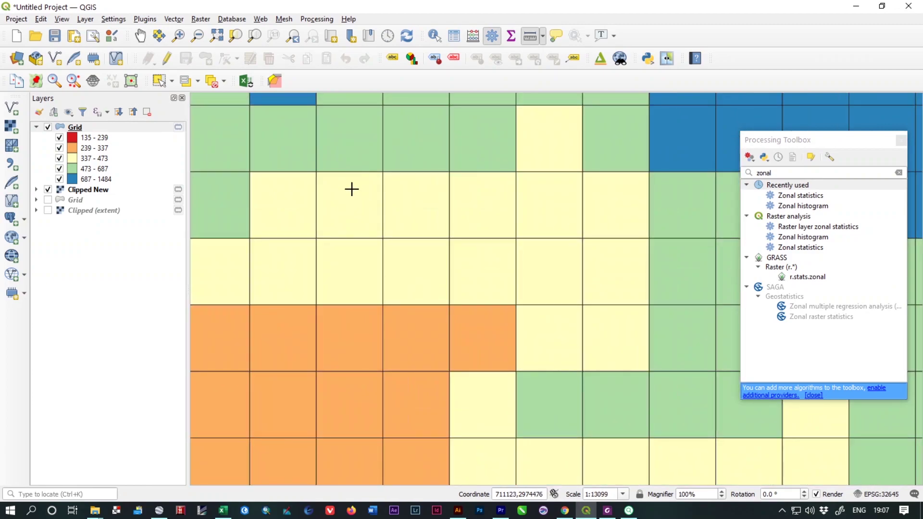
{"action": "scroll", "coordinate": [313, 205], "scroll_direction": "down", "scroll_amount": 3}
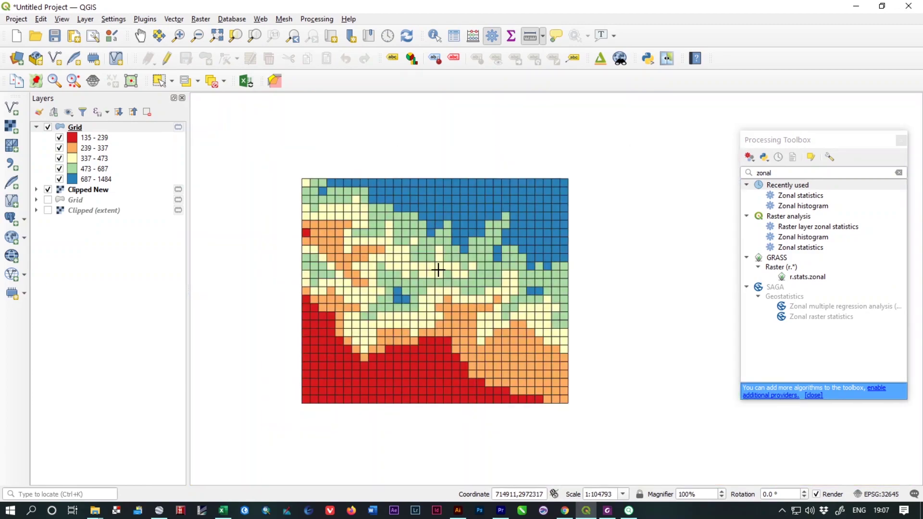
{"action": "scroll", "coordinate": [454, 367], "scroll_direction": "up", "scroll_amount": 1}
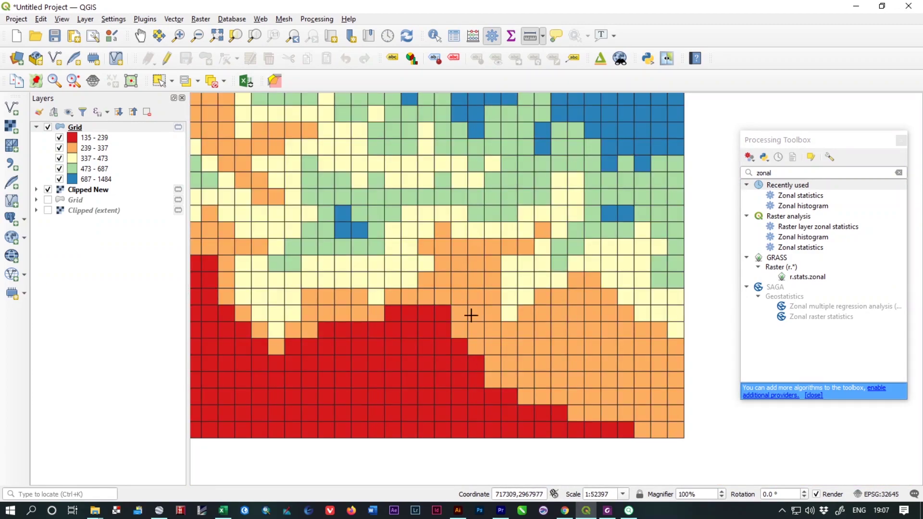
{"action": "scroll", "coordinate": [362, 272], "scroll_direction": "down", "scroll_amount": 1}
{"action": "left_click_drag", "start_coordinate": [362, 272], "coordinate": [389, 289]}
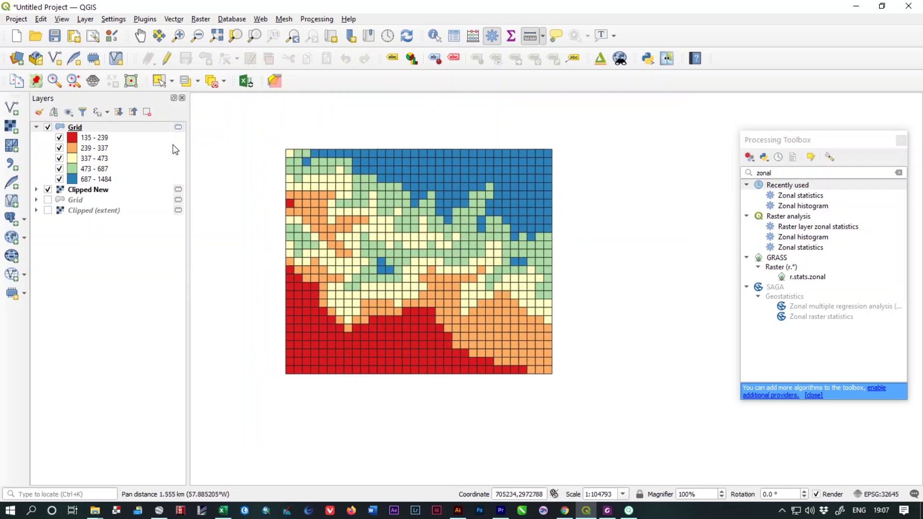
{"action": "right_click", "coordinate": [68, 126]}
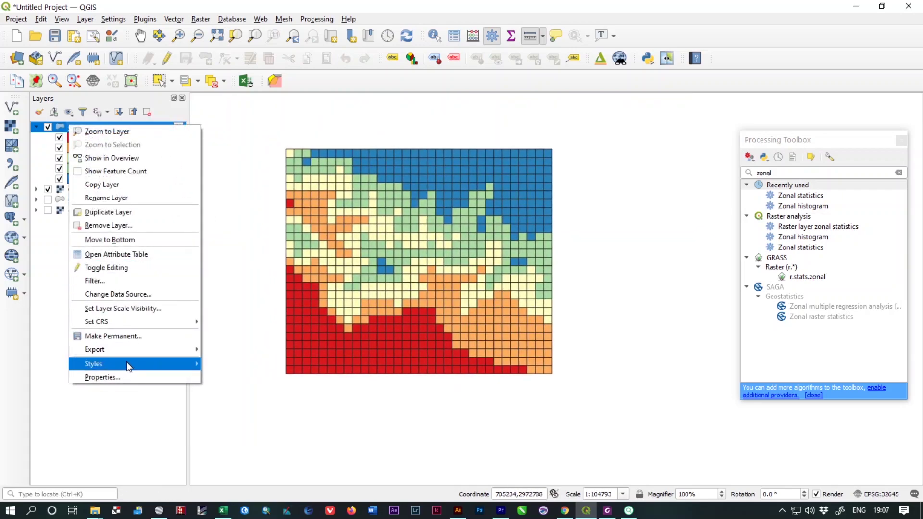
Add a Centroid fill symbol layer on top of the Grid class's simple fill.
{"action": "key", "text": "Escape"}
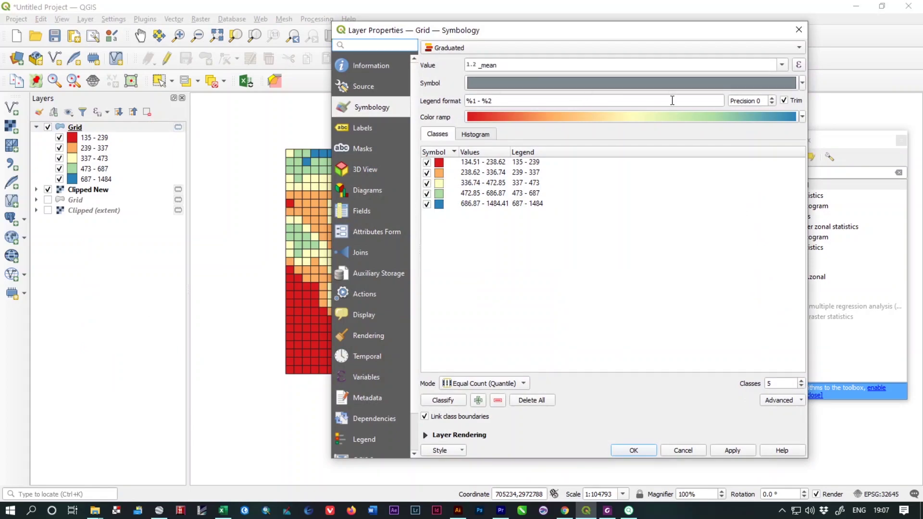
{"action": "left_click", "coordinate": [595, 83]}
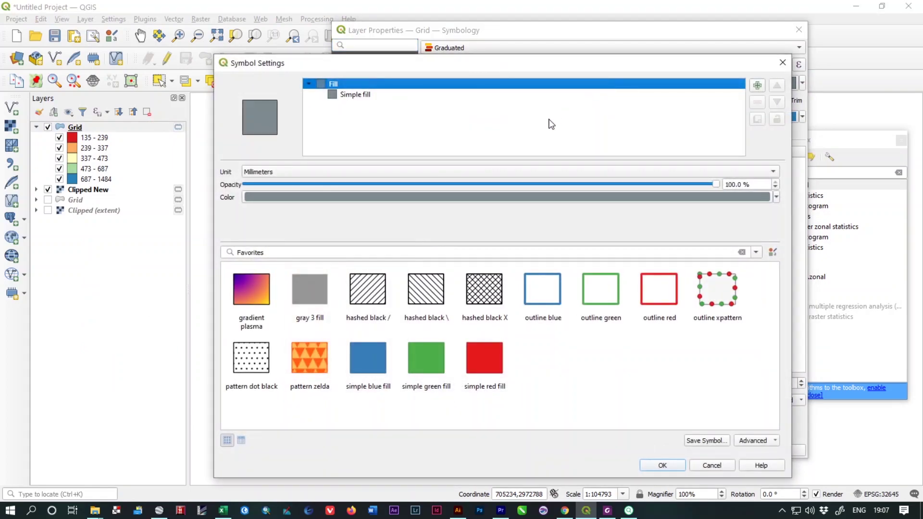
{"action": "left_click", "coordinate": [362, 96]}
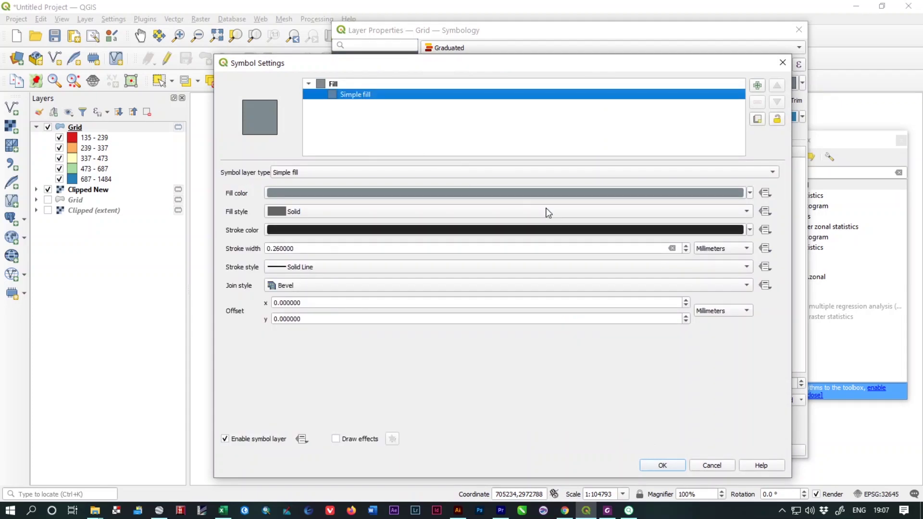
{"action": "left_click", "coordinate": [757, 86]}
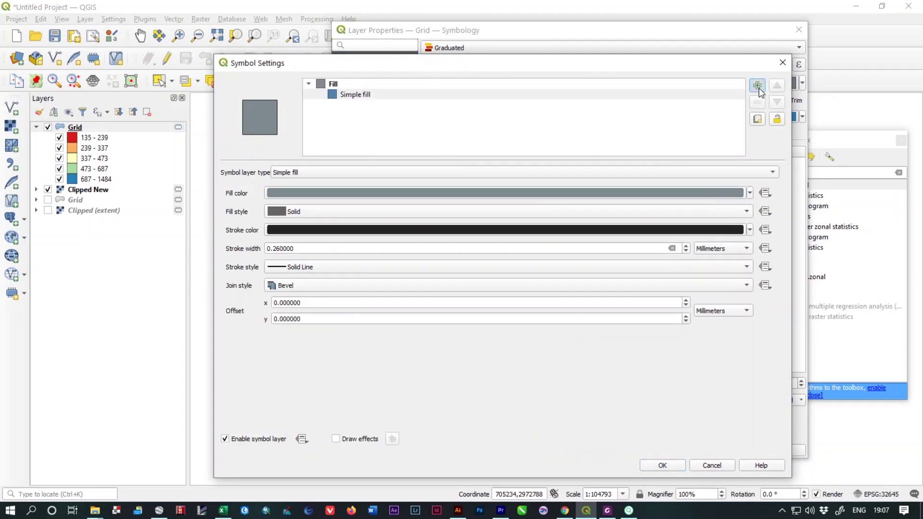
{"action": "left_click", "coordinate": [308, 174]}
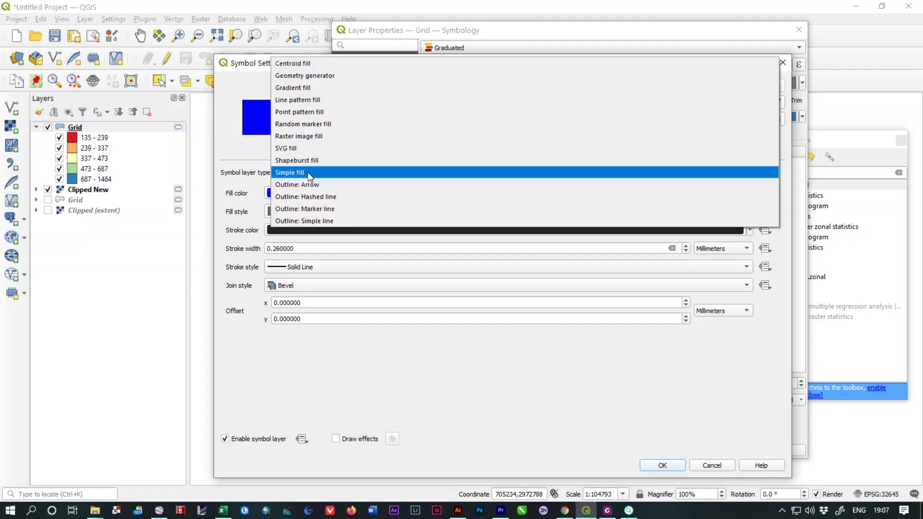
{"action": "left_click", "coordinate": [317, 65]}
Set the centroid marker size to 3 mm and enable a Drop Shadow effect on it.
{"action": "left_click", "coordinate": [384, 115]}
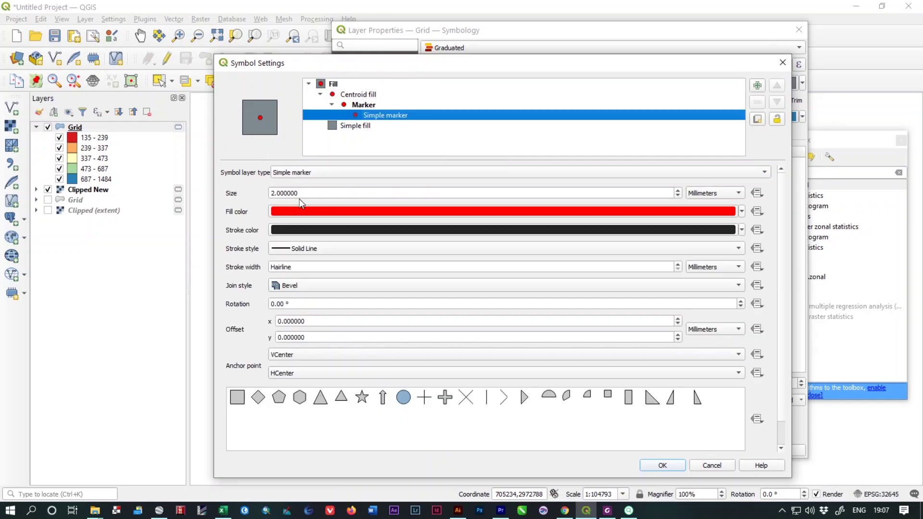
{"action": "left_click_drag", "start_coordinate": [276, 194], "coordinate": [245, 191]}
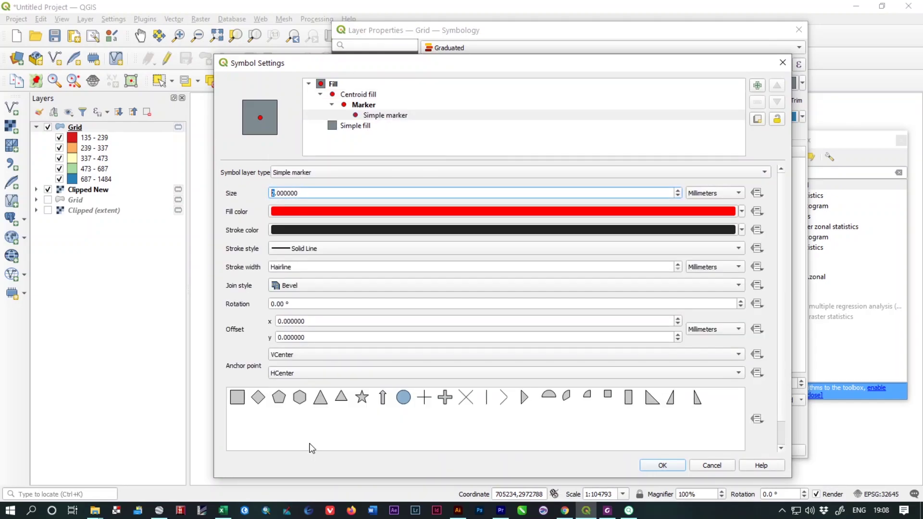
{"action": "type", "text": "3"}
{"action": "key", "text": "Tab"}
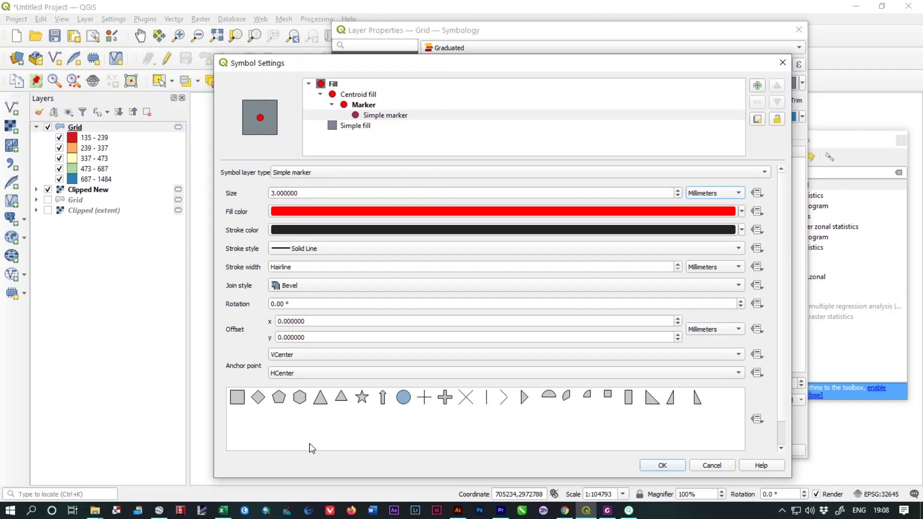
{"action": "scroll", "coordinate": [783, 207], "scroll_direction": "down", "scroll_amount": 2}
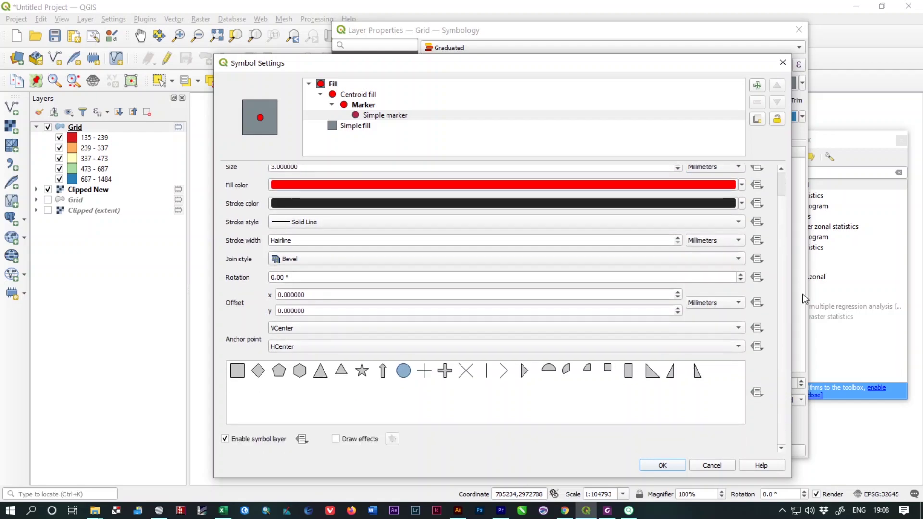
{"action": "left_click", "coordinate": [345, 438]}
{"action": "left_click", "coordinate": [392, 438]}
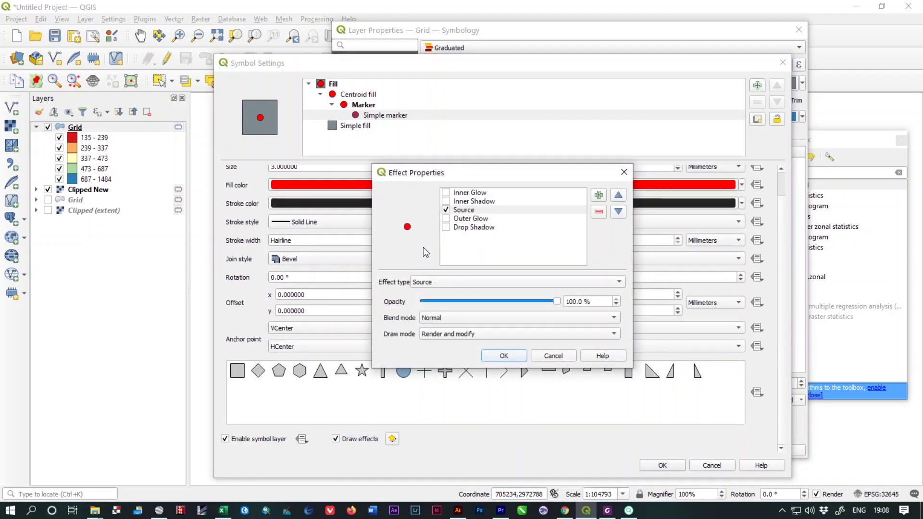
{"action": "left_click", "coordinate": [446, 227]}
Set the stud's drop shadow to a 0.5 mm offset and 0.2 mm blur radius.
{"action": "left_click", "coordinate": [452, 322]}
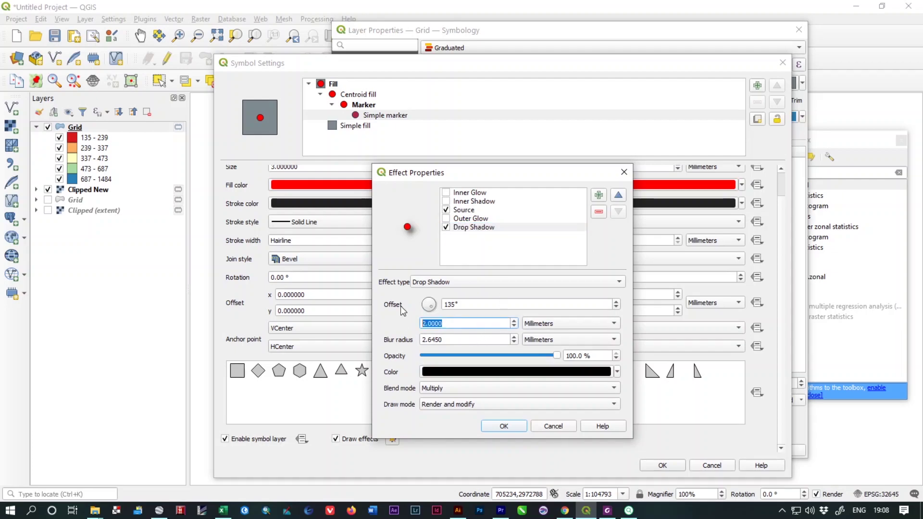
{"action": "key", "text": "Down"}
{"action": "type", "text": "0.1"}
{"action": "key", "text": "Tab"}
{"action": "key", "text": "Tab"}
{"action": "type", "text": "."}
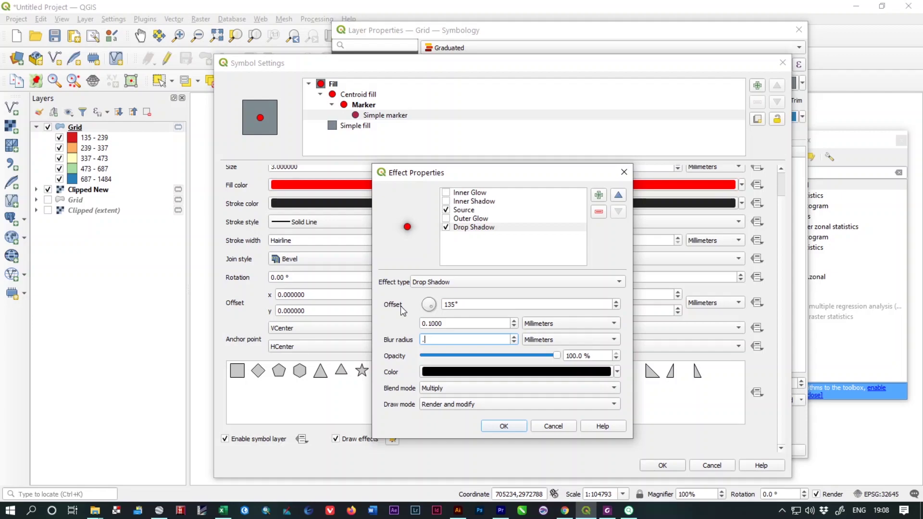
{"action": "type", "text": "2"}
{"action": "key", "text": "Tab"}
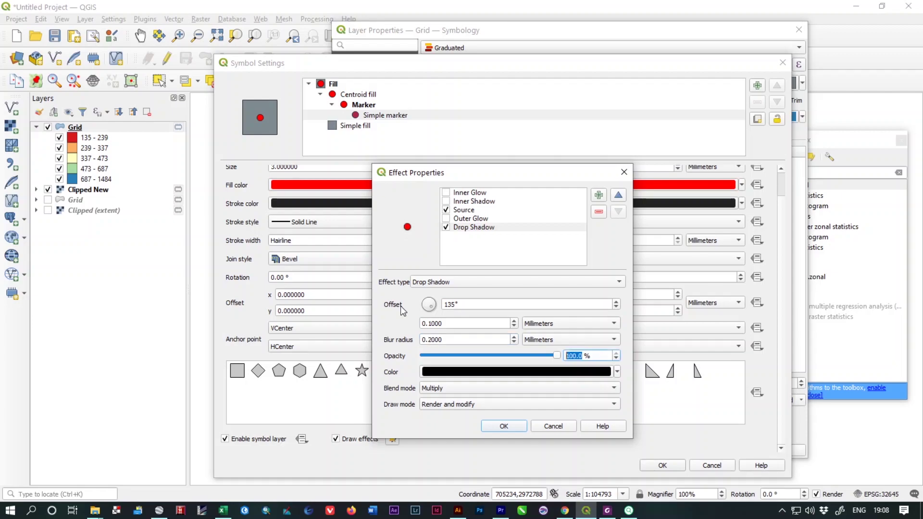
{"action": "key", "text": "shift+Tab"}
{"action": "key", "text": "shift+Tab"}
{"action": "key", "text": "shift+Tab"}
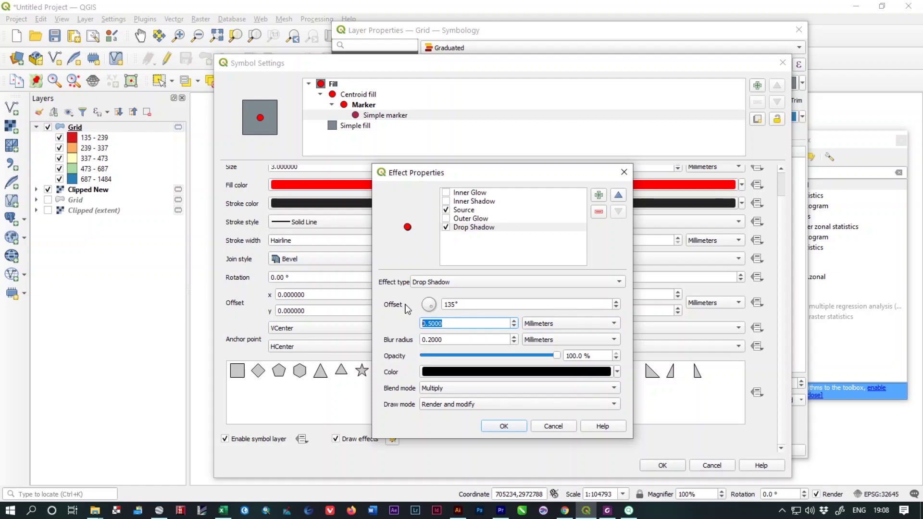
{"action": "left_click", "coordinate": [469, 327]}
{"action": "left_click", "coordinate": [503, 426]}
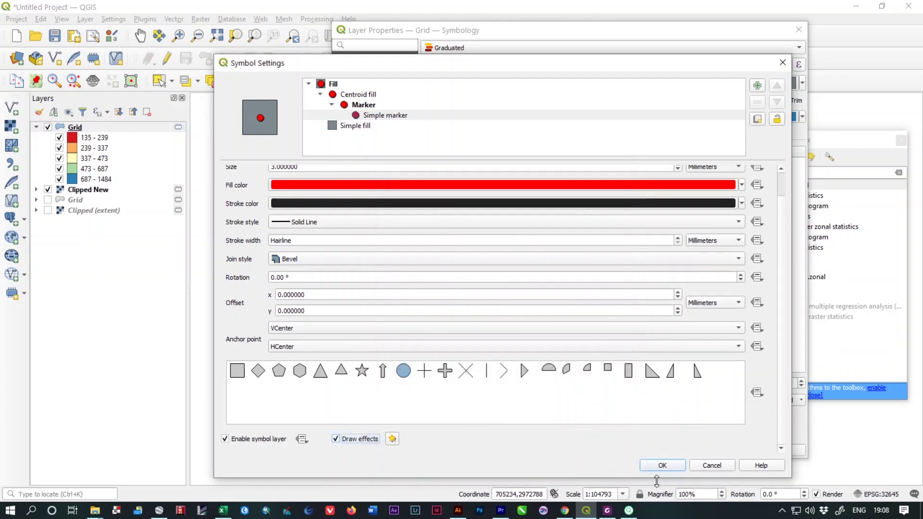
Apply the studded symbol, then resize the stud marker to 2 mm and close properties.
{"action": "left_click", "coordinate": [672, 465]}
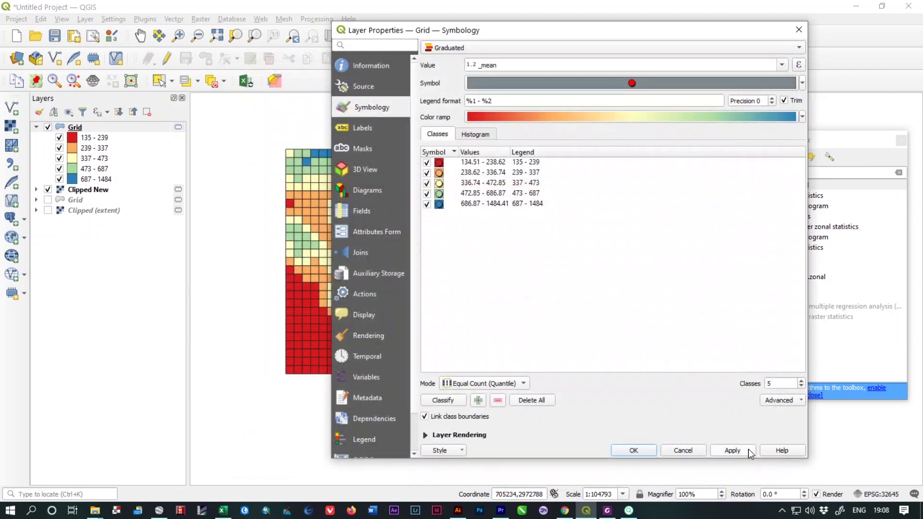
{"action": "left_click", "coordinate": [742, 450]}
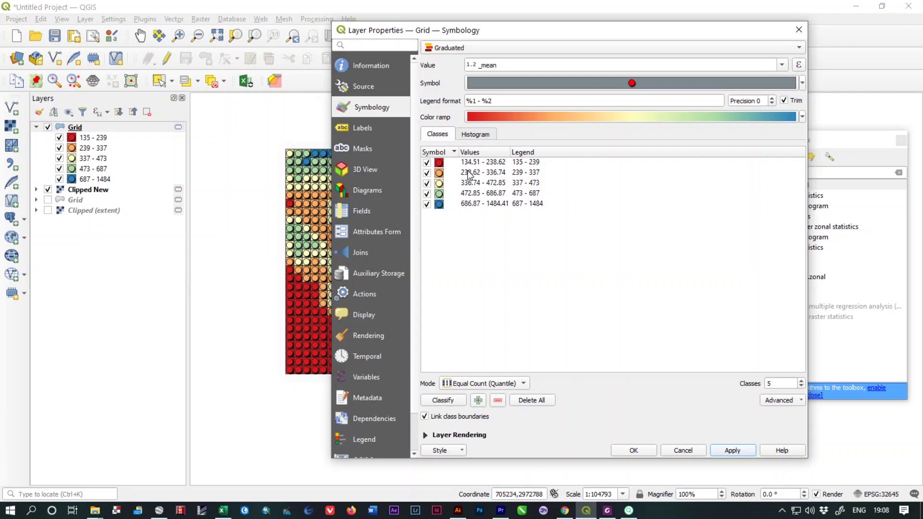
{"action": "left_click", "coordinate": [659, 85]}
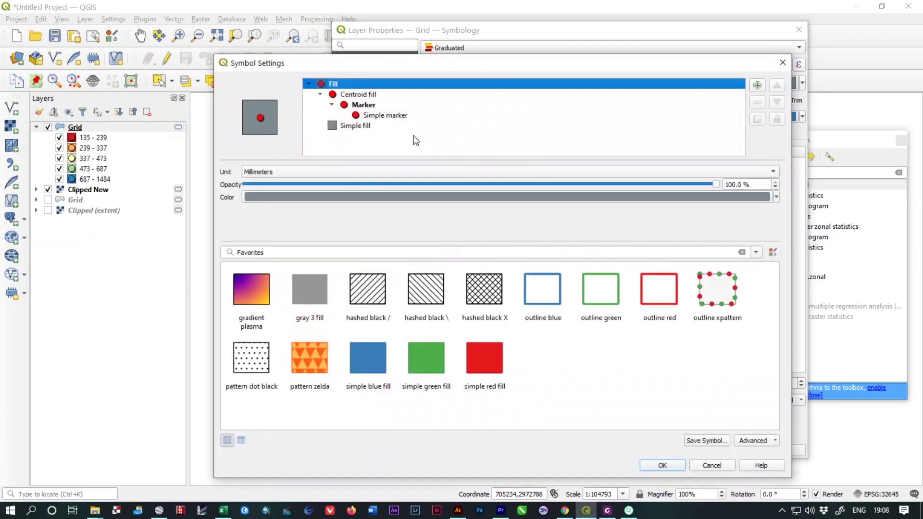
{"action": "left_click", "coordinate": [379, 115]}
{"action": "left_click", "coordinate": [276, 193]}
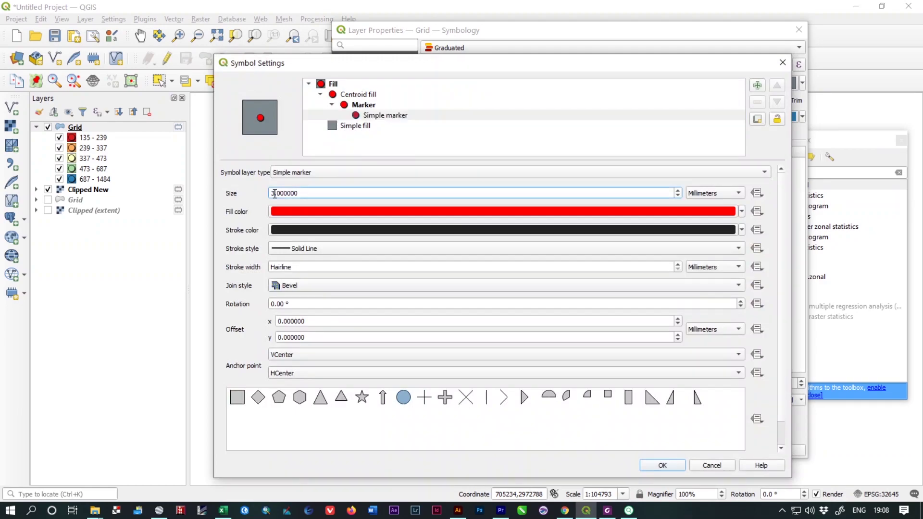
{"action": "key", "text": "BackSpace"}
{"action": "type", "text": "12"}
{"action": "key", "text": "Tab"}
{"action": "left_click", "coordinate": [662, 465]}
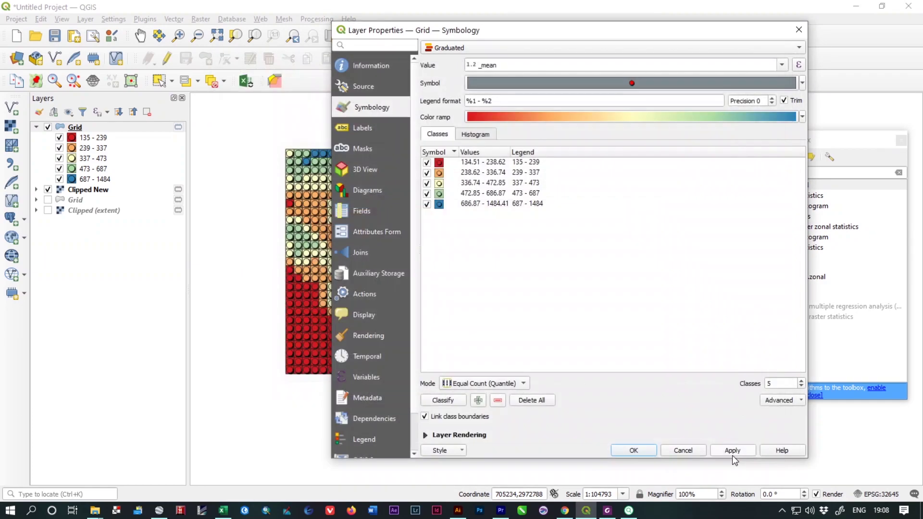
{"action": "left_click", "coordinate": [732, 451]}
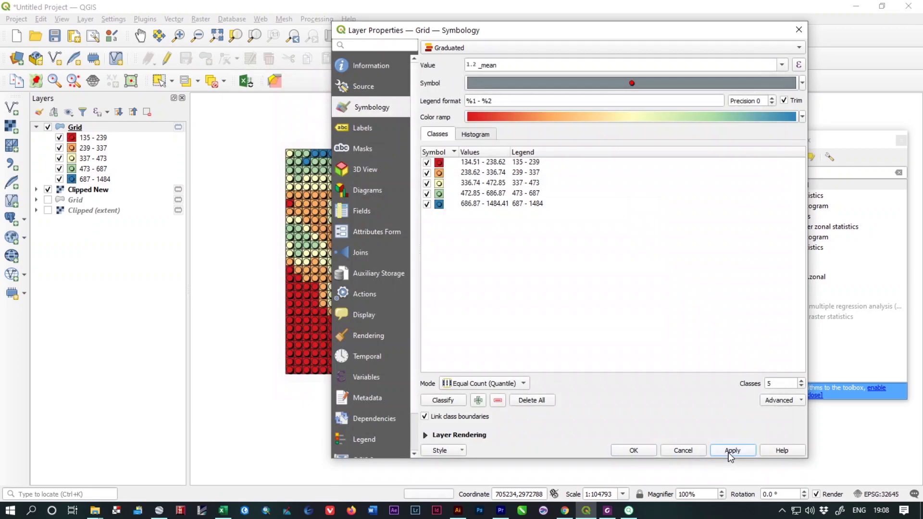
{"action": "left_click", "coordinate": [650, 449]}
Shrink the stud marker to 1.5 mm and apply it to the Grid.
{"action": "scroll", "coordinate": [365, 252], "scroll_direction": "up", "scroll_amount": 1}
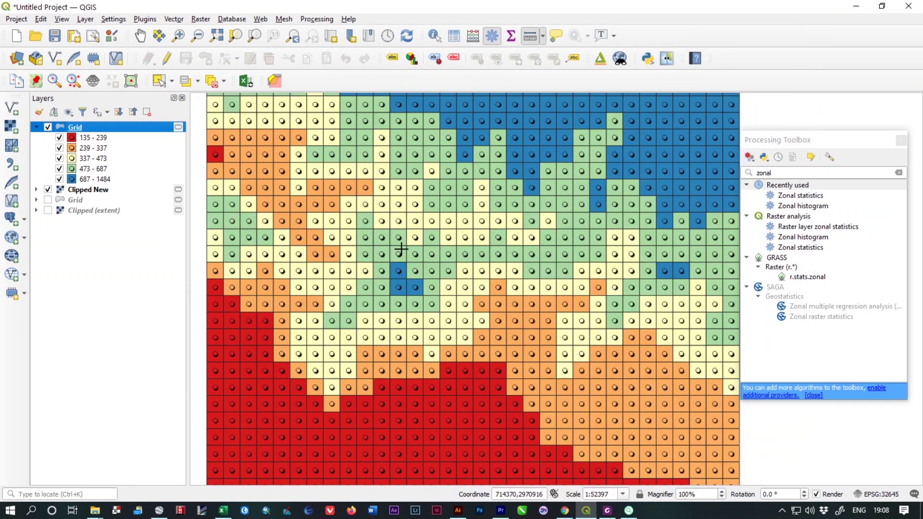
{"action": "scroll", "coordinate": [365, 252], "scroll_direction": "down", "scroll_amount": 1}
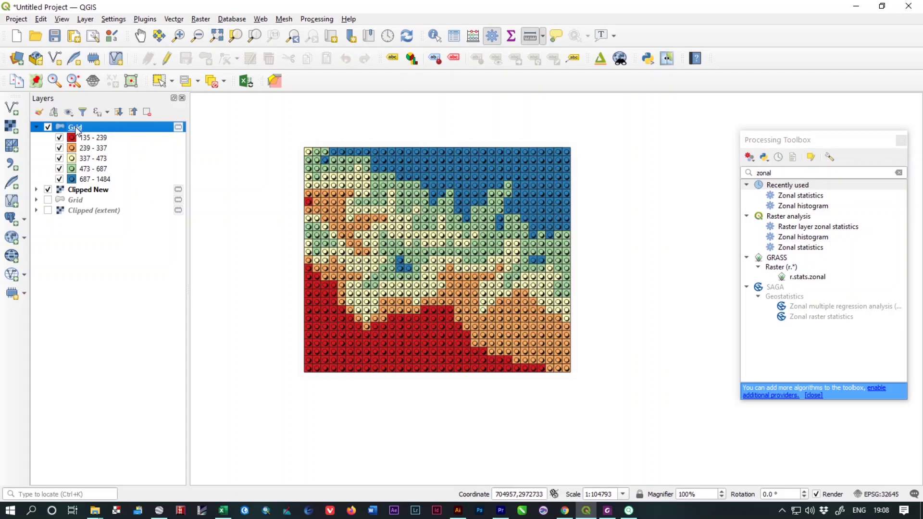
{"action": "double_click", "coordinate": [75, 126]}
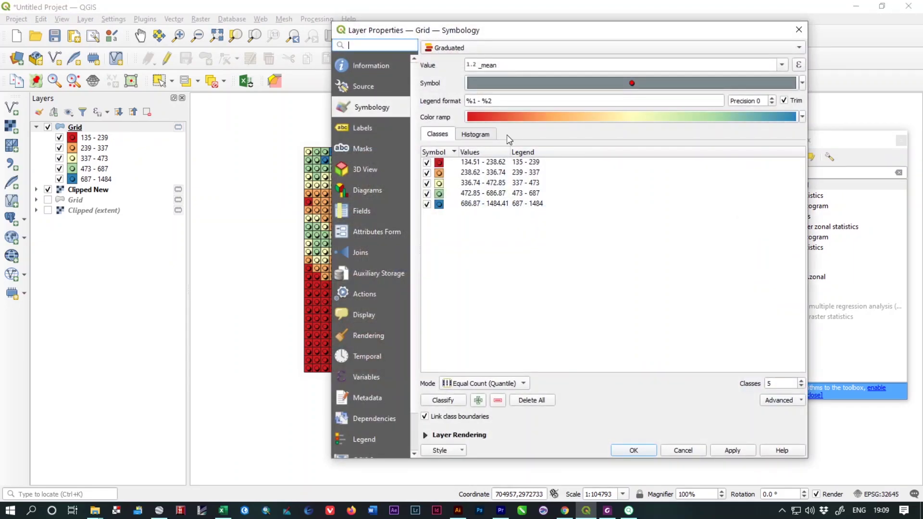
{"action": "left_click", "coordinate": [501, 84]}
{"action": "left_click", "coordinate": [371, 116]}
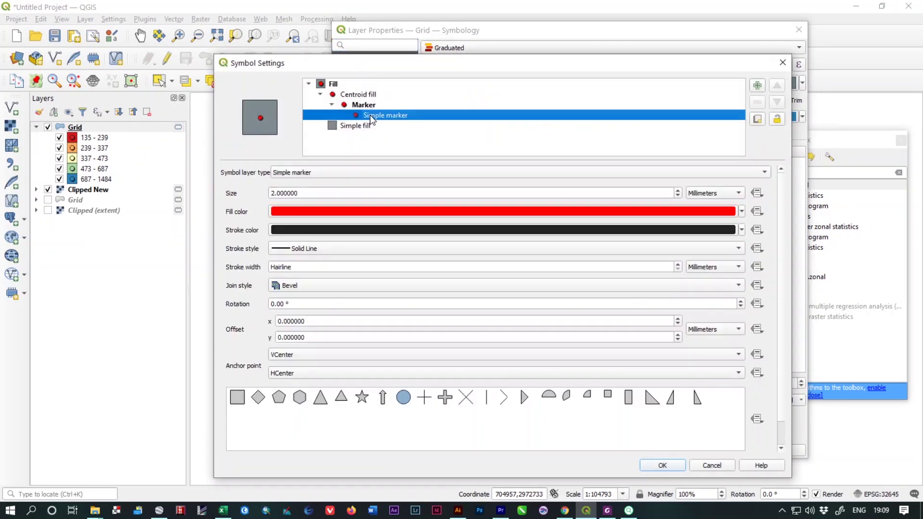
{"action": "left_click", "coordinate": [364, 105]}
{"action": "left_click", "coordinate": [369, 116]}
{"action": "left_click", "coordinate": [275, 193]}
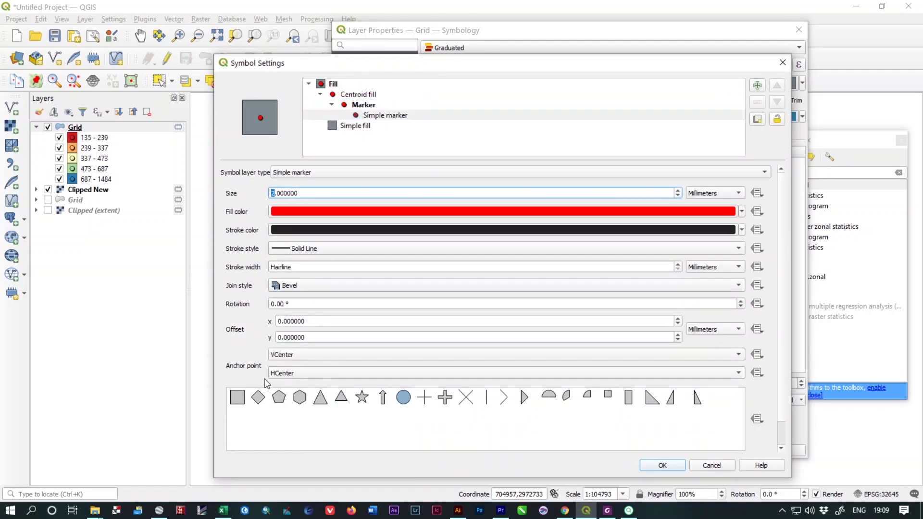
{"action": "type", "text": "1"}
{"action": "left_click", "coordinate": [663, 465]}
{"action": "left_click", "coordinate": [731, 451]}
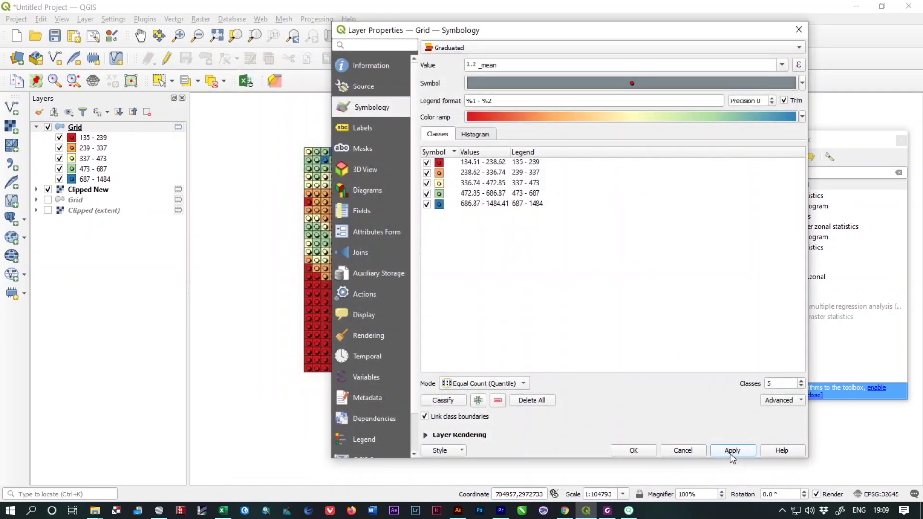
{"action": "left_click", "coordinate": [635, 450]}
Zoom and pan across the studded grid, then select the Grid layer.
{"action": "scroll", "coordinate": [478, 293], "scroll_direction": "up", "scroll_amount": 1}
{"action": "scroll", "coordinate": [437, 251], "scroll_direction": "down", "scroll_amount": 1}
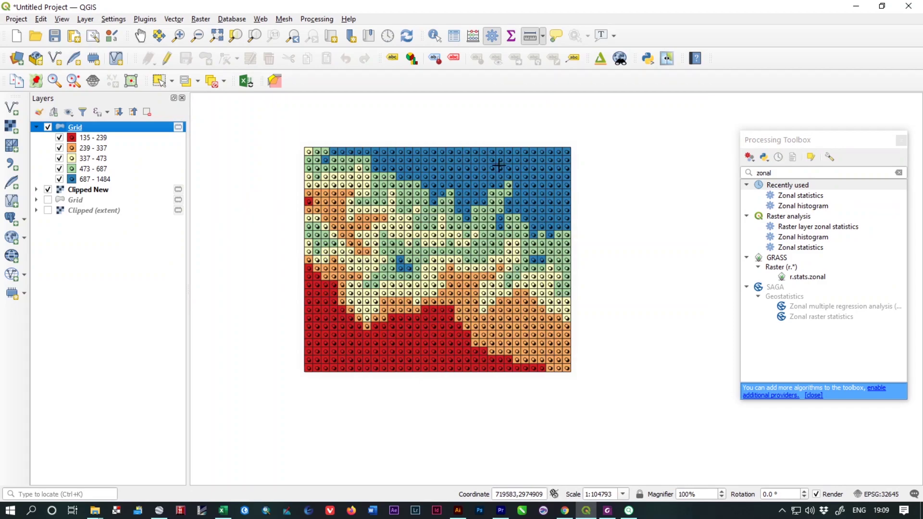
{"action": "scroll", "coordinate": [473, 292], "scroll_direction": "up", "scroll_amount": 1}
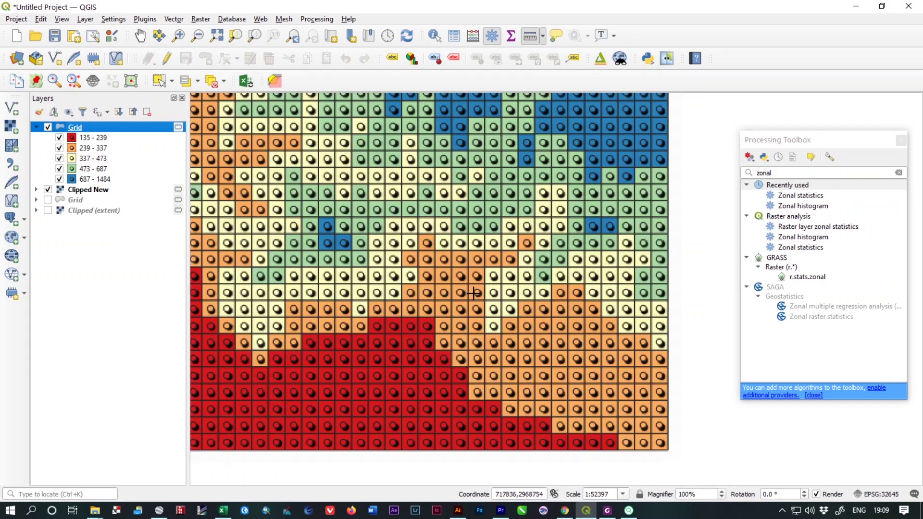
{"action": "left_click_drag", "start_coordinate": [412, 278], "coordinate": [460, 308]}
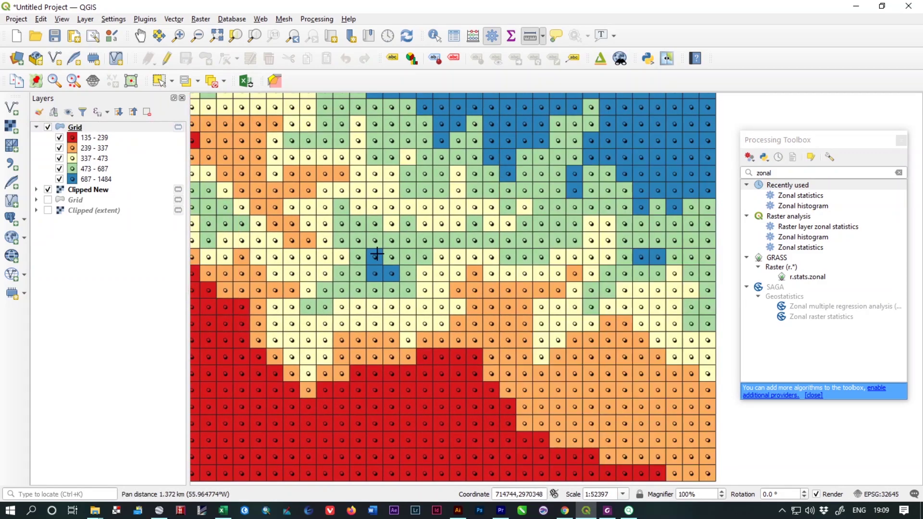
{"action": "left_click", "coordinate": [79, 129]}
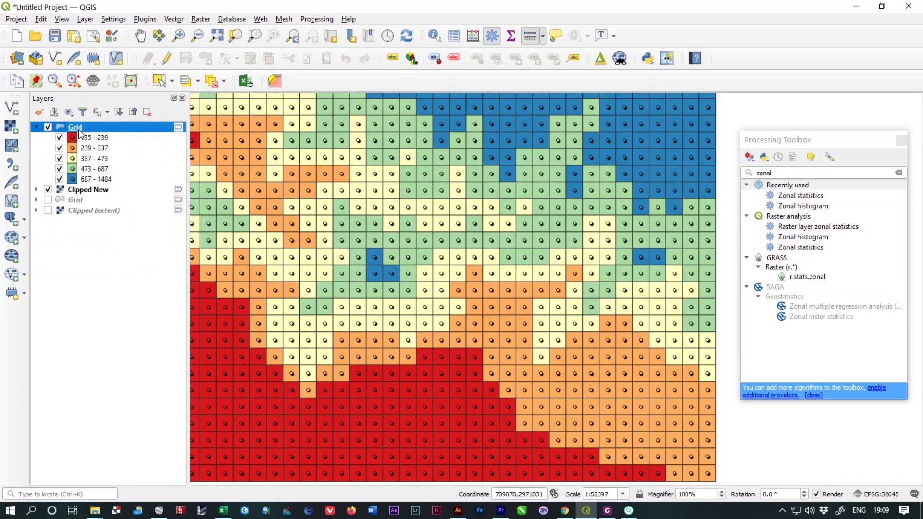
Enable symbol levels in the Grid layer's advanced symbology settings.
{"action": "right_click", "coordinate": [79, 131]}
{"action": "left_click", "coordinate": [149, 379]}
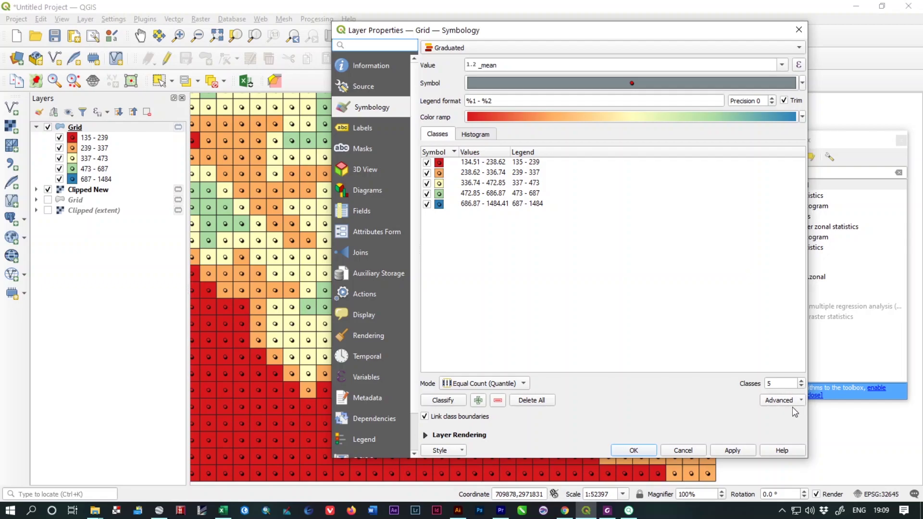
{"action": "left_click", "coordinate": [793, 401]}
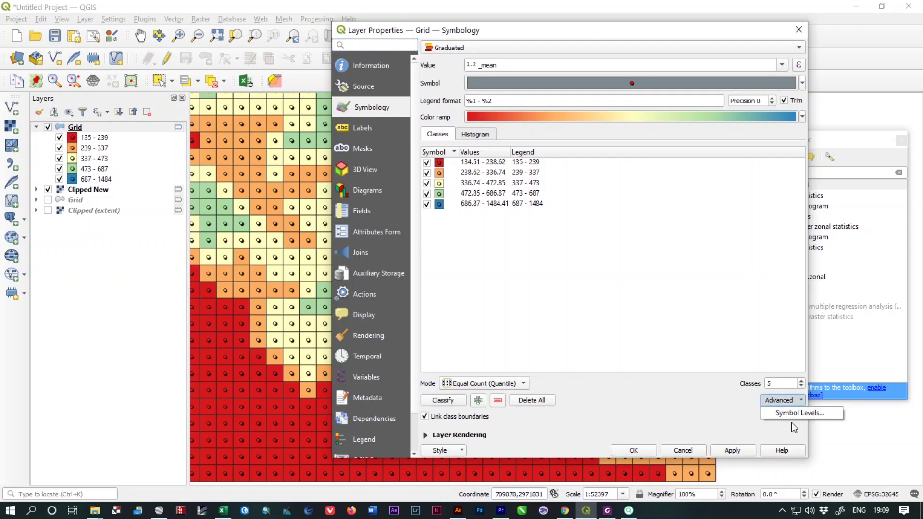
{"action": "left_click", "coordinate": [794, 415]}
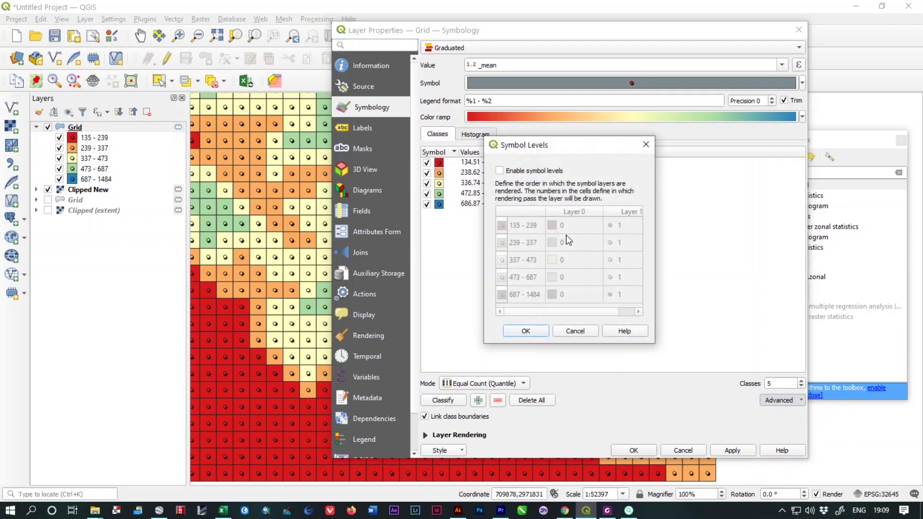
{"action": "left_click", "coordinate": [500, 172]}
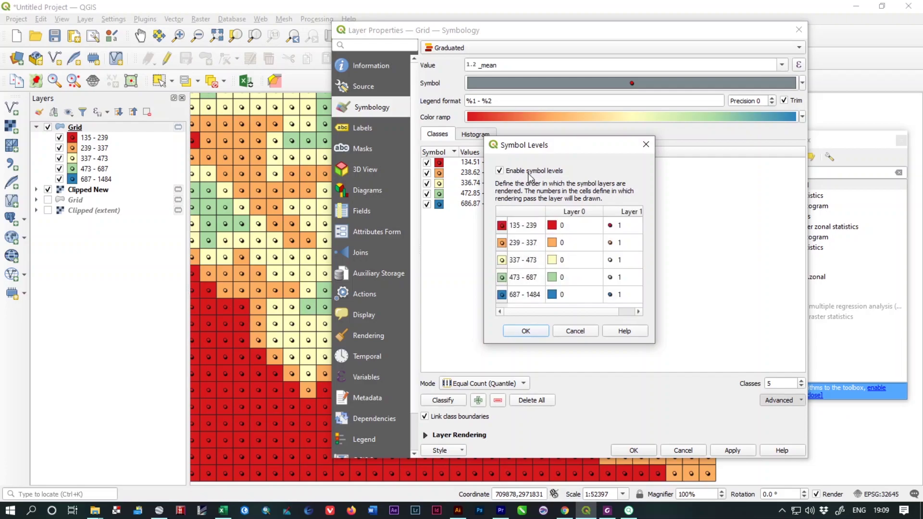
Set the five classes' fill rendering passes to 1, 2, 3, 7 and 5.
{"action": "double_click", "coordinate": [577, 225]}
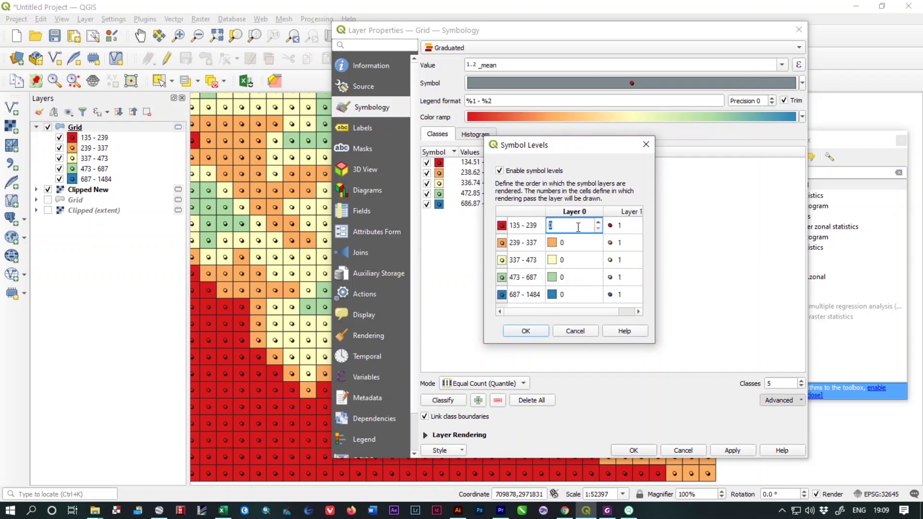
{"action": "type", "text": "1"}
{"action": "double_click", "coordinate": [575, 243]}
{"action": "type", "text": "2"}
{"action": "double_click", "coordinate": [575, 260]}
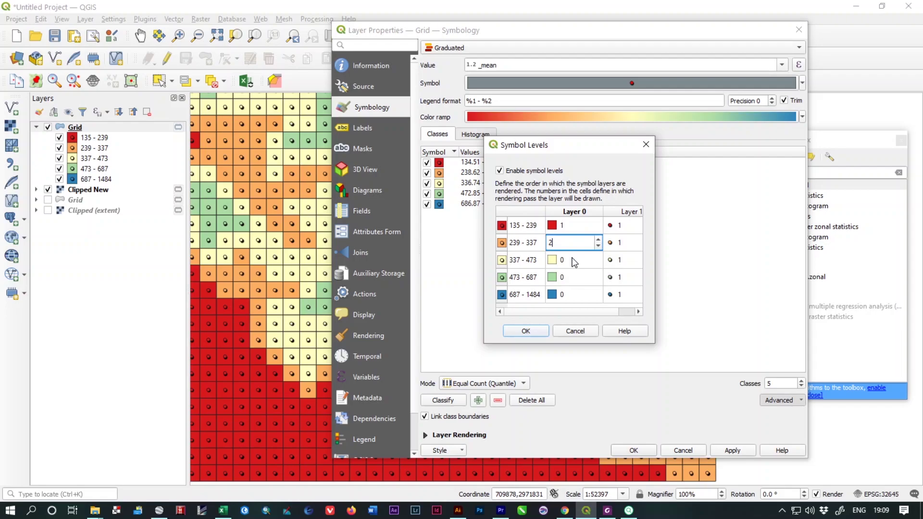
{"action": "type", "text": "3"}
{"action": "double_click", "coordinate": [575, 277]}
{"action": "type", "text": "7"}
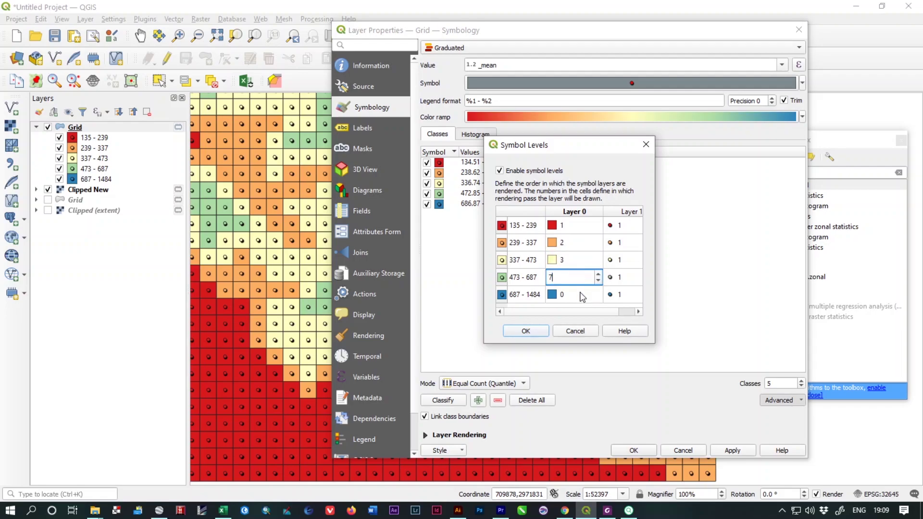
{"action": "double_click", "coordinate": [580, 295]}
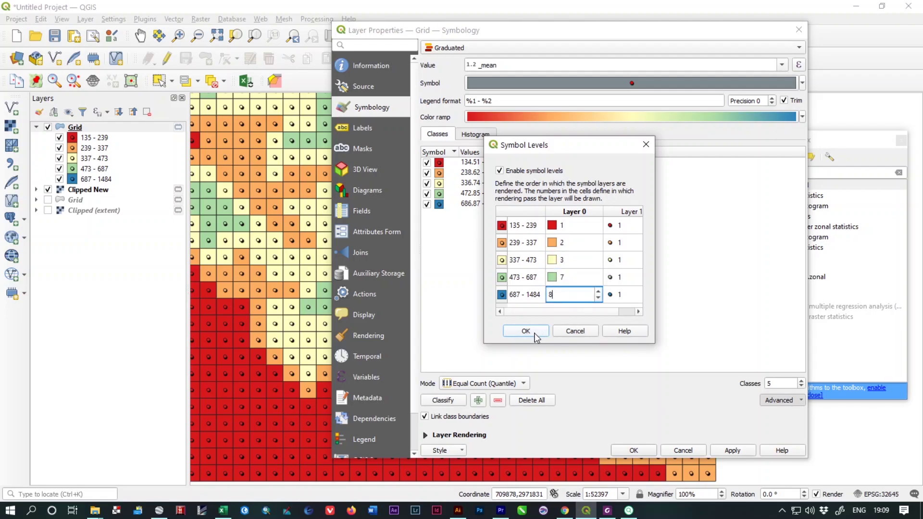
{"action": "key", "text": "BackSpace"}
{"action": "type", "text": "5"}
{"action": "left_click", "coordinate": [526, 331]}
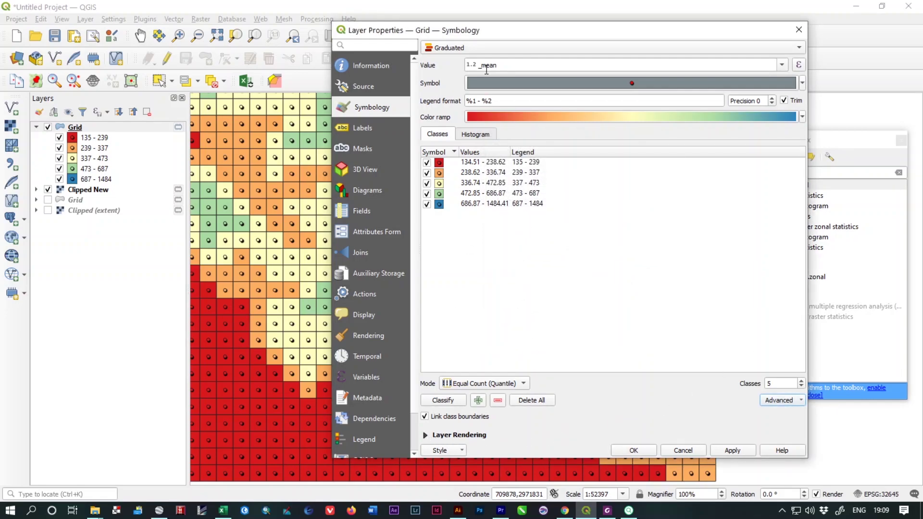
Enable a Drop Shadow effect on the grid cells' Simple fill layer.
{"action": "left_click", "coordinate": [523, 84]}
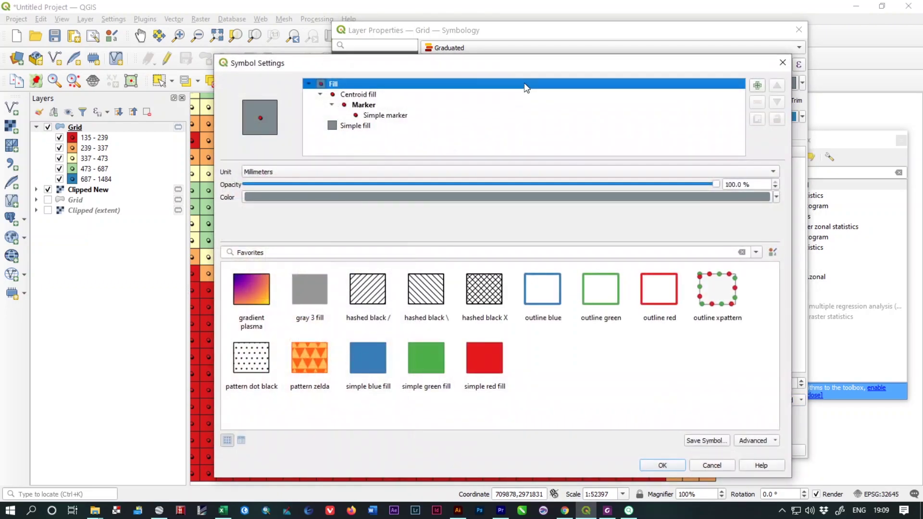
{"action": "left_click", "coordinate": [354, 126]}
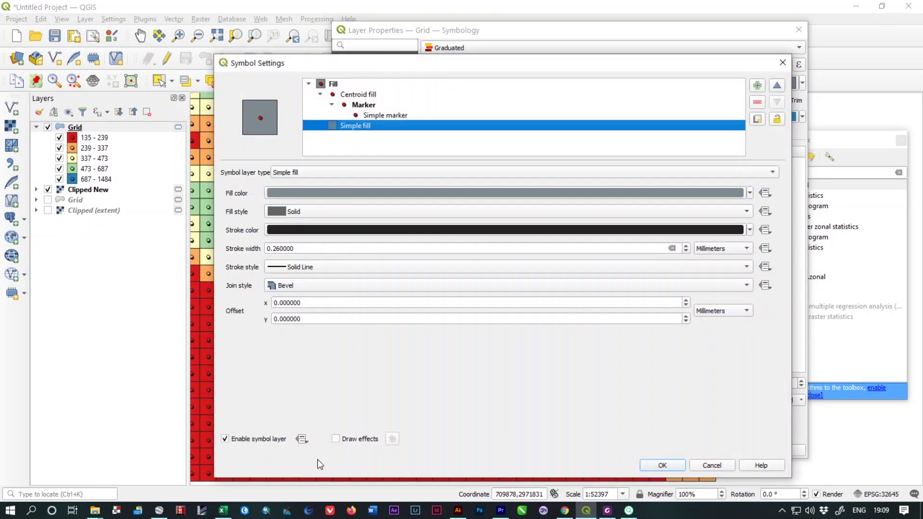
{"action": "left_click", "coordinate": [337, 440]}
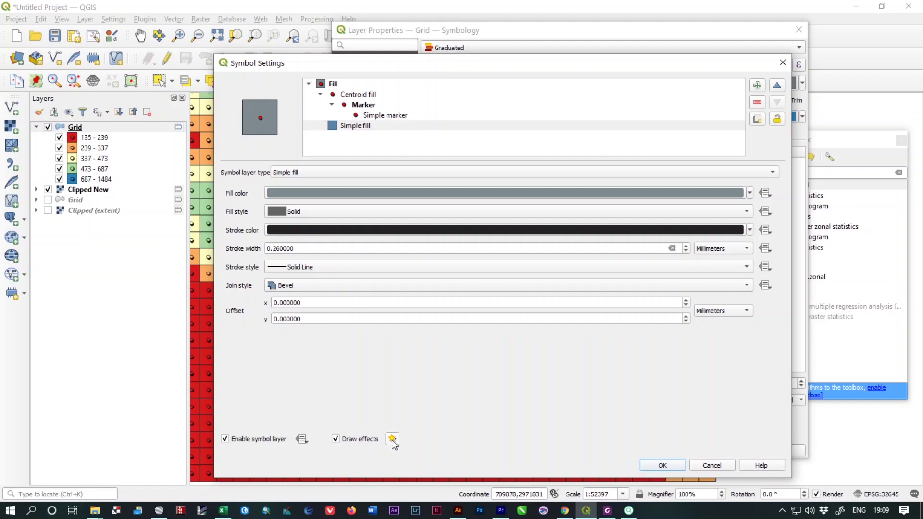
{"action": "left_click", "coordinate": [392, 439]}
{"action": "left_click", "coordinate": [449, 230]}
{"action": "left_click", "coordinate": [446, 226]}
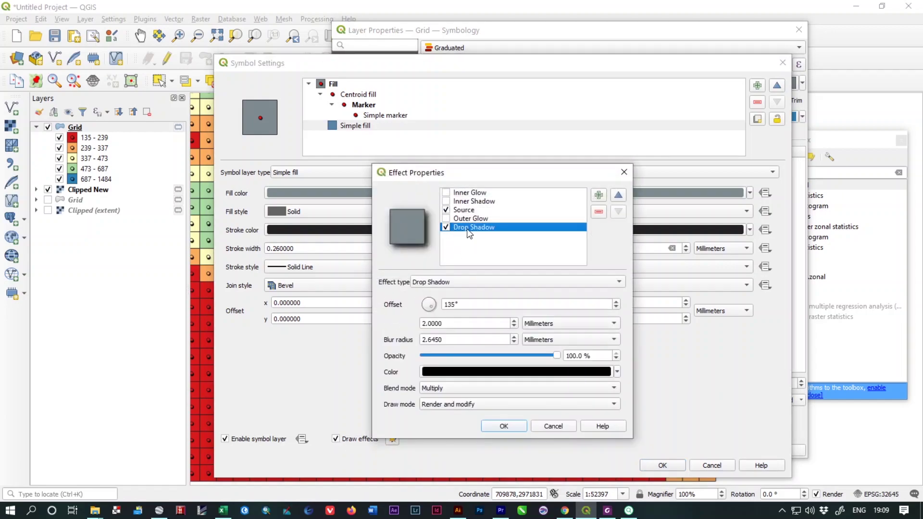
Set the fill shadow to 1 mm offset and 0.5 mm blur, then apply.
{"action": "left_click_drag", "start_coordinate": [440, 327], "coordinate": [417, 322]}
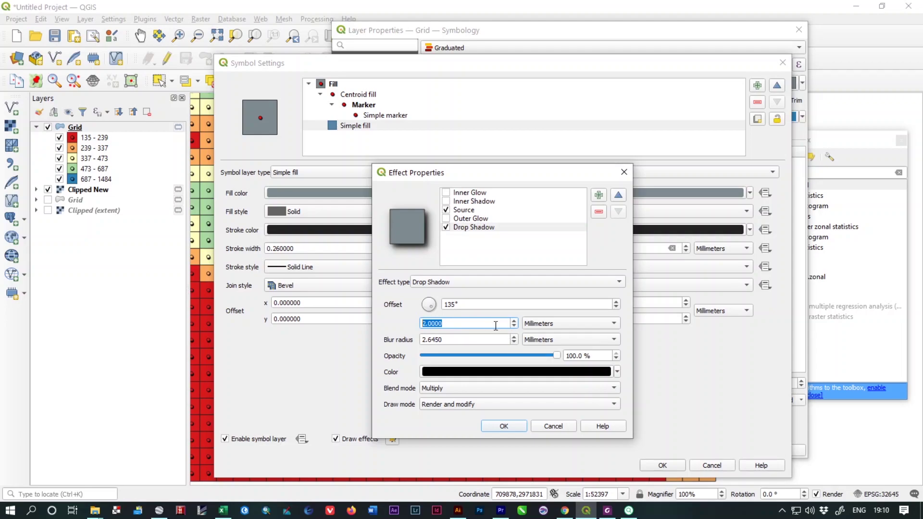
{"action": "type", "text": "1"}
{"action": "key", "text": "Tab"}
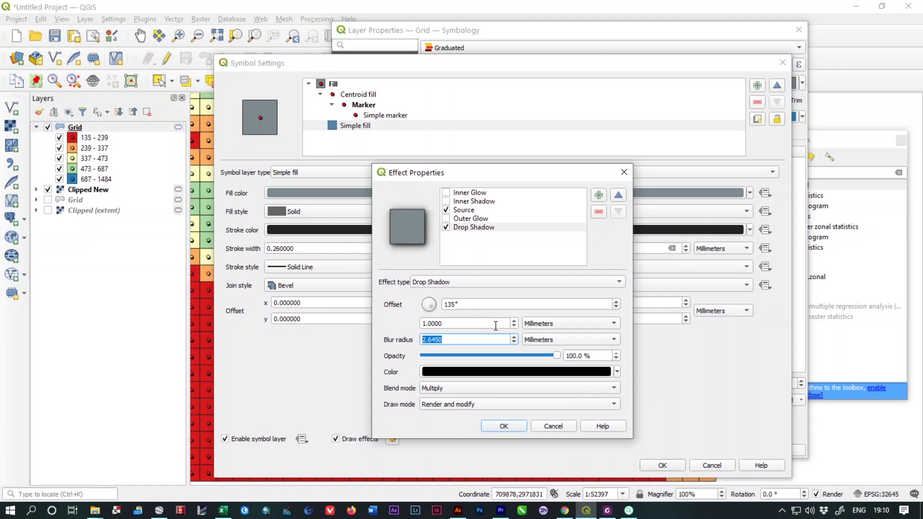
{"action": "type", "text": ".5"}
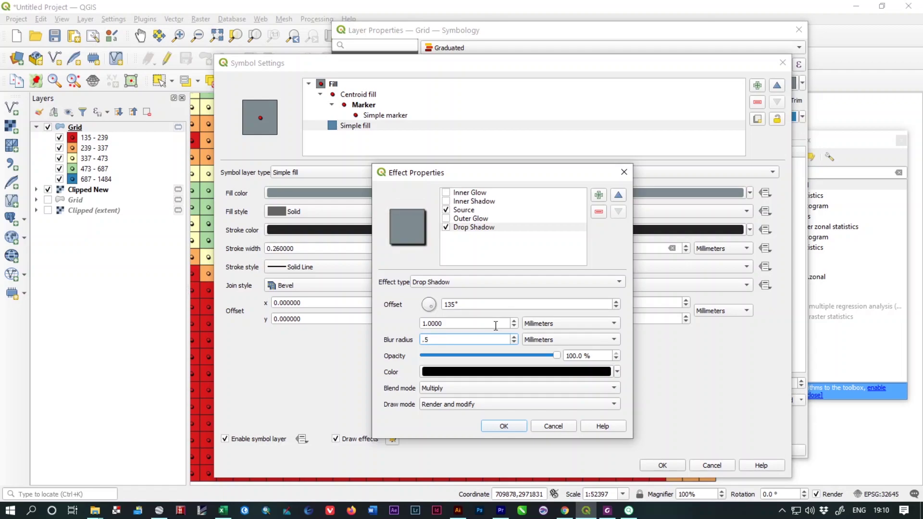
{"action": "key", "text": "Tab"}
{"action": "left_click", "coordinate": [509, 426]}
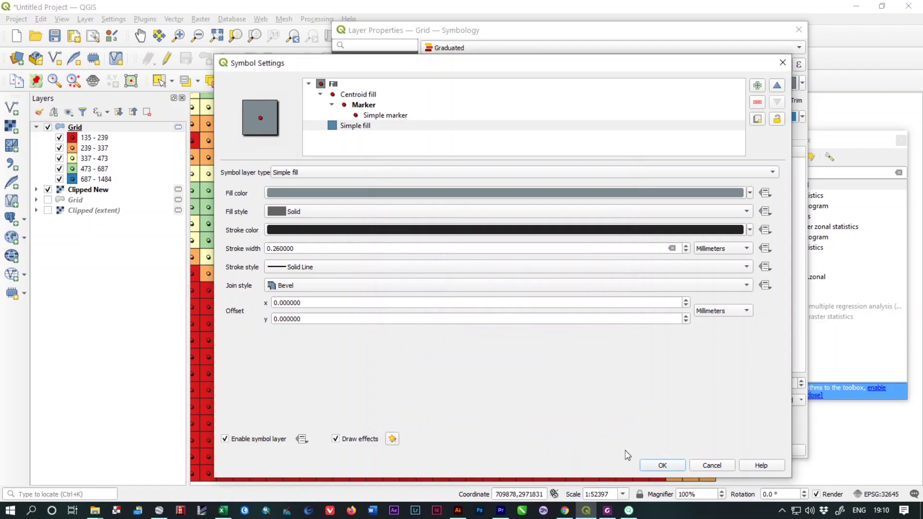
{"action": "left_click", "coordinate": [661, 465]}
{"action": "left_click", "coordinate": [735, 451]}
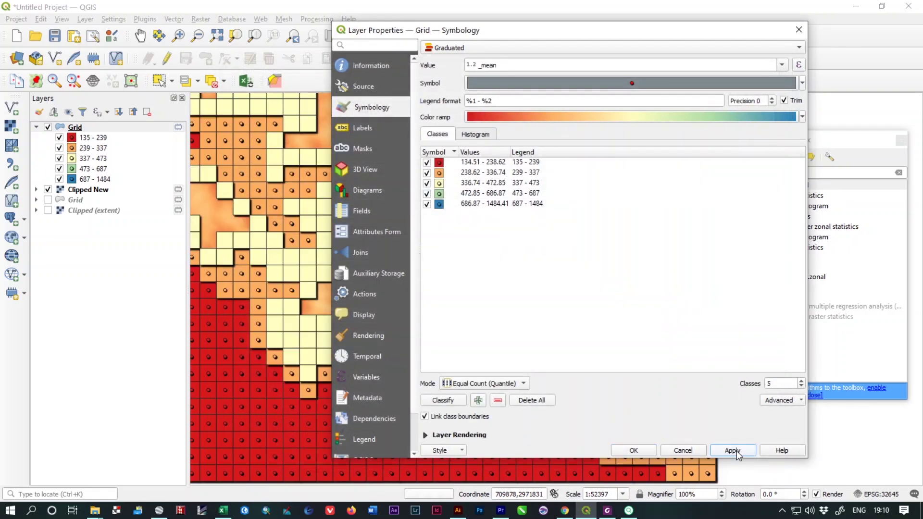
Close the Grid properties and toggle the Grid layer off and back on.
{"action": "left_click", "coordinate": [633, 450]}
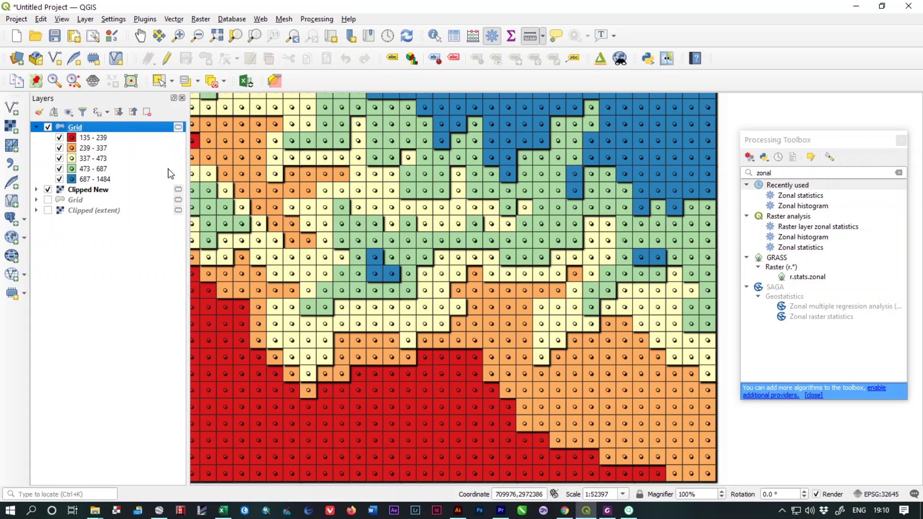
{"action": "left_click", "coordinate": [48, 127]}
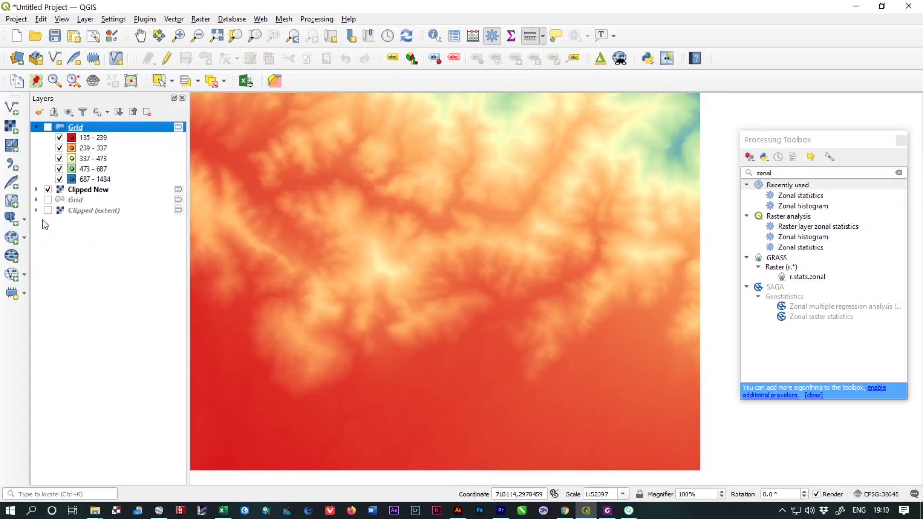
{"action": "left_click", "coordinate": [47, 127]}
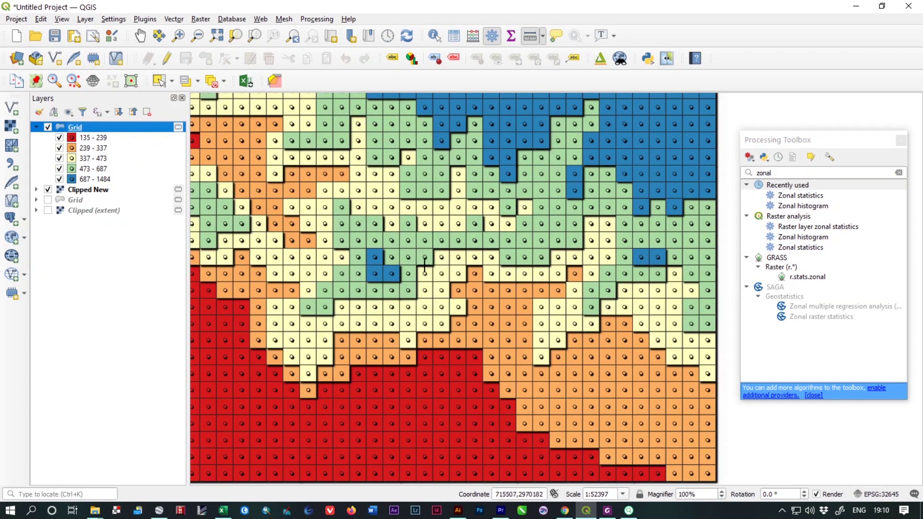
Zoom and pan the map to inspect the Lego-style elevation grid.
{"action": "scroll", "coordinate": [487, 267], "scroll_direction": "down", "scroll_amount": 1}
{"action": "scroll", "coordinate": [478, 249], "scroll_direction": "up", "scroll_amount": 1}
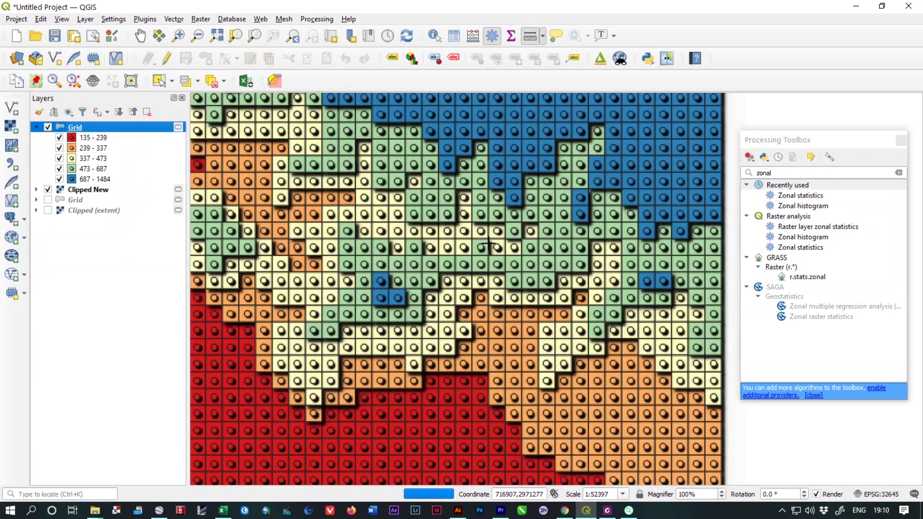
{"action": "scroll", "coordinate": [494, 245], "scroll_direction": "down", "scroll_amount": 1}
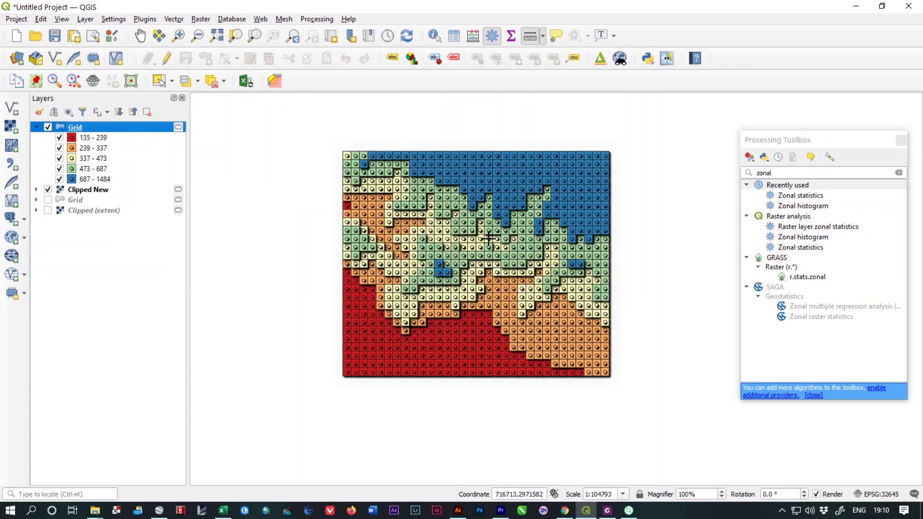
{"action": "scroll", "coordinate": [488, 239], "scroll_direction": "up", "scroll_amount": 1}
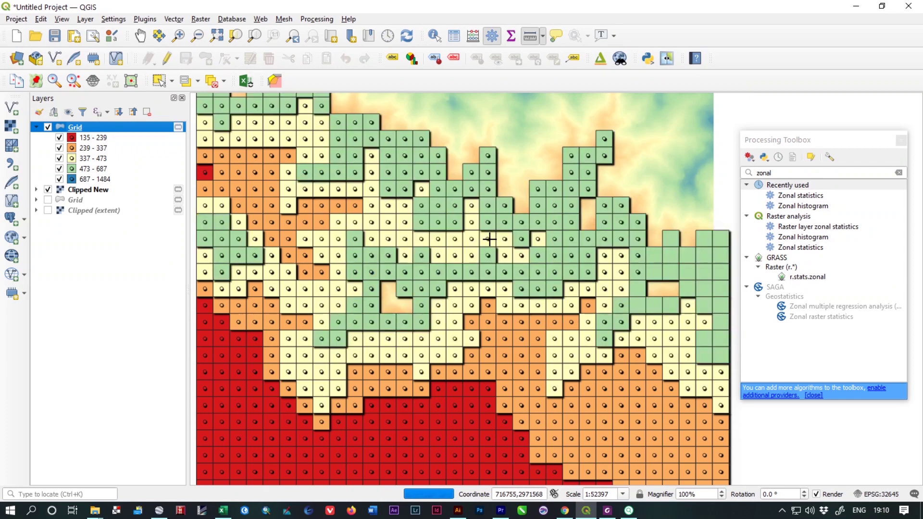
{"action": "scroll", "coordinate": [489, 239], "scroll_direction": "down", "scroll_amount": 1}
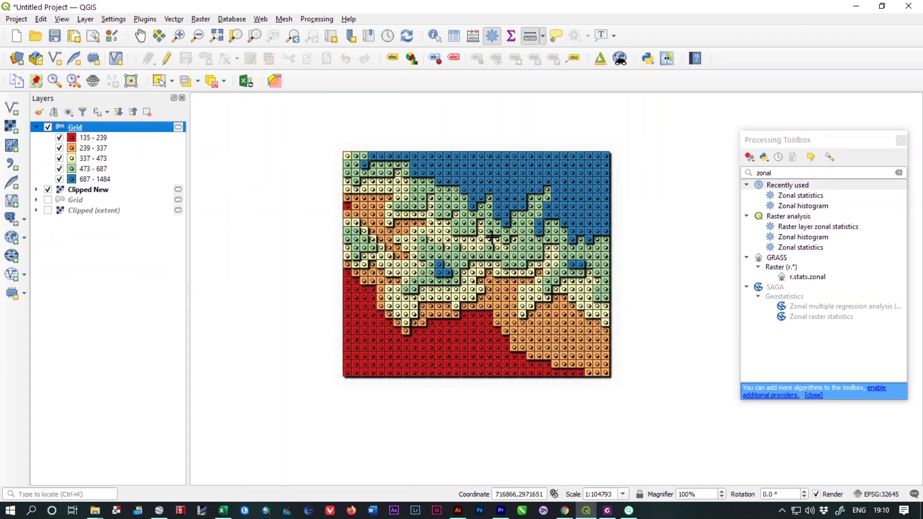
{"action": "left_click_drag", "start_coordinate": [536, 266], "coordinate": [516, 284]}
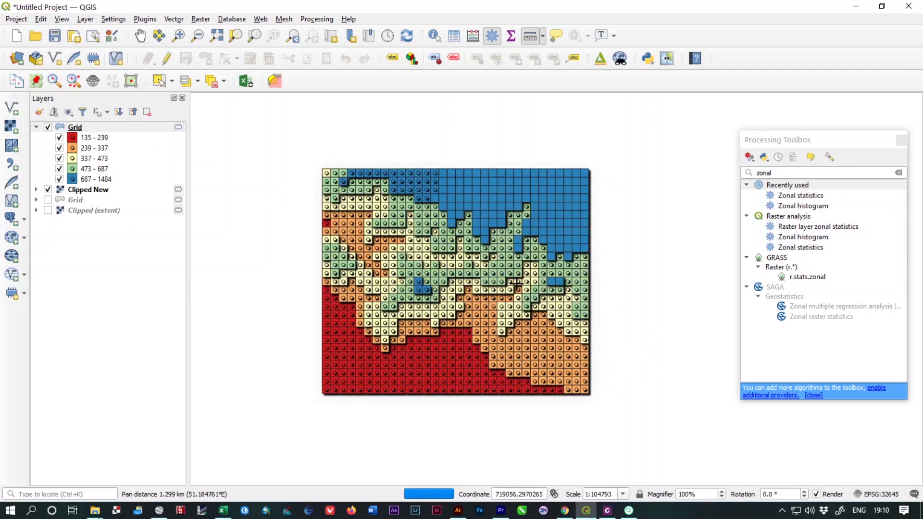